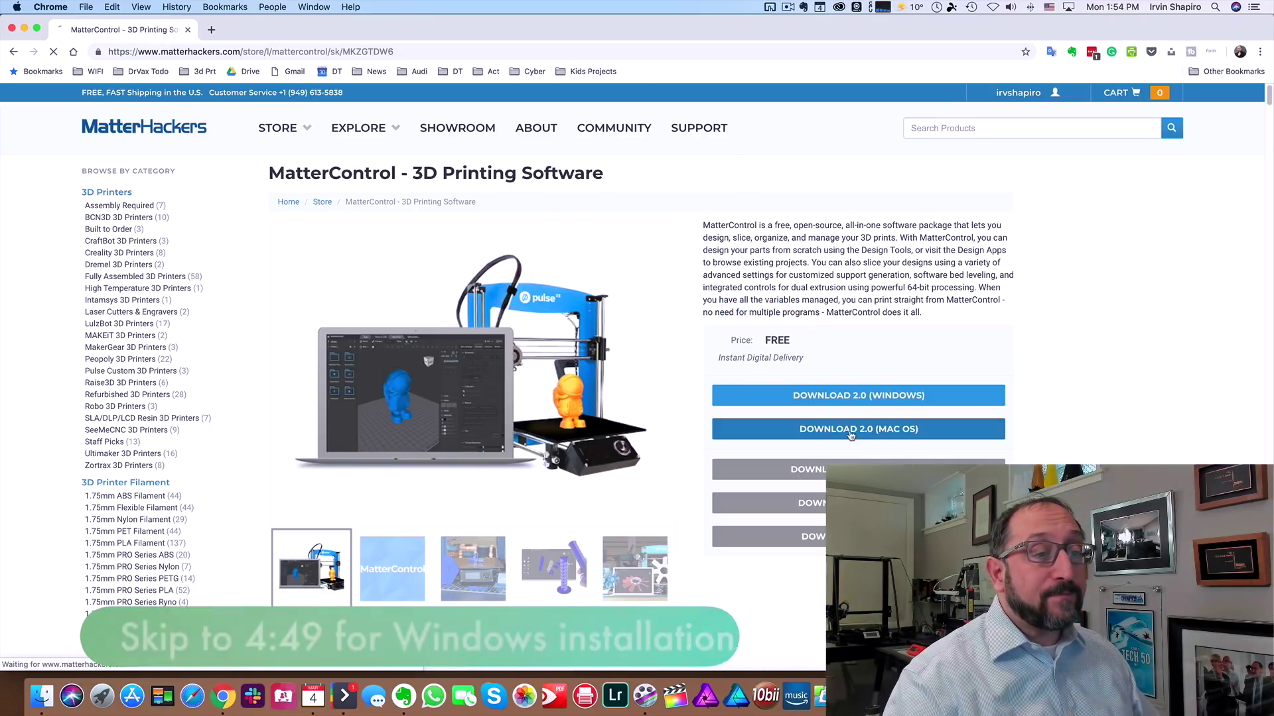
- Download MatterControl 2.0 for Mac OS and reveal the downloaded disk image in Finder
click(851, 435)
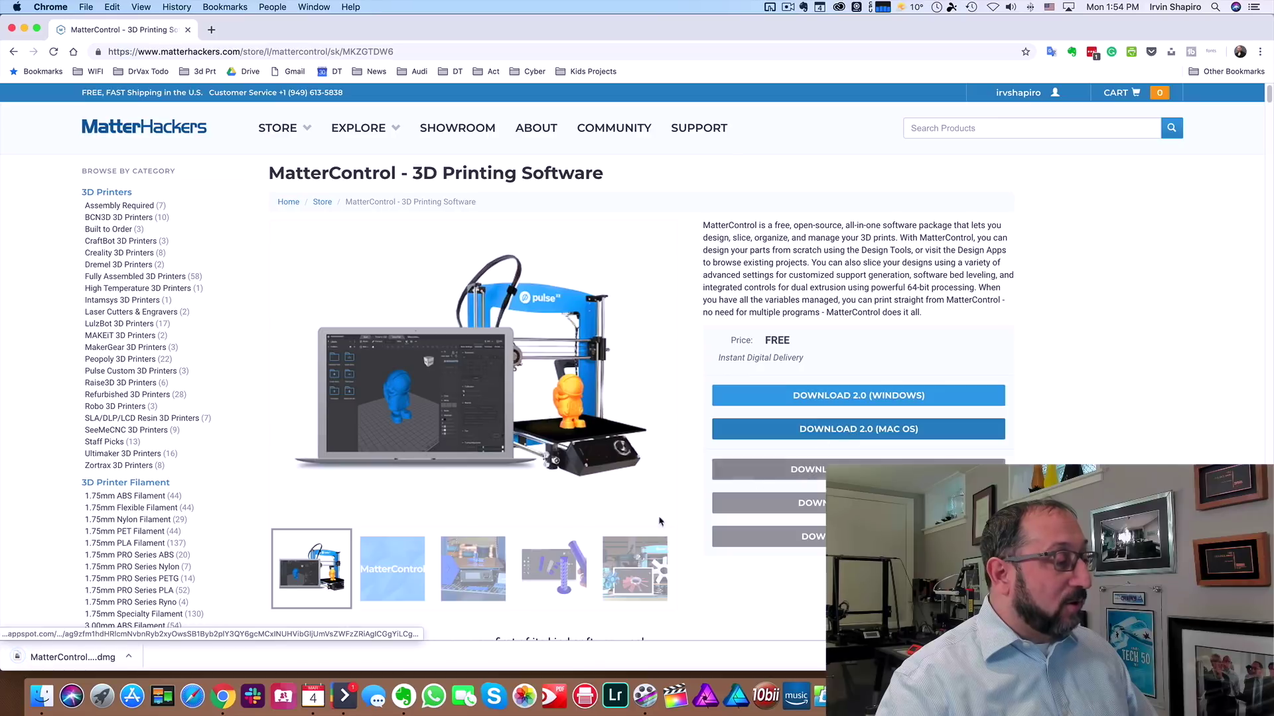
click(129, 657)
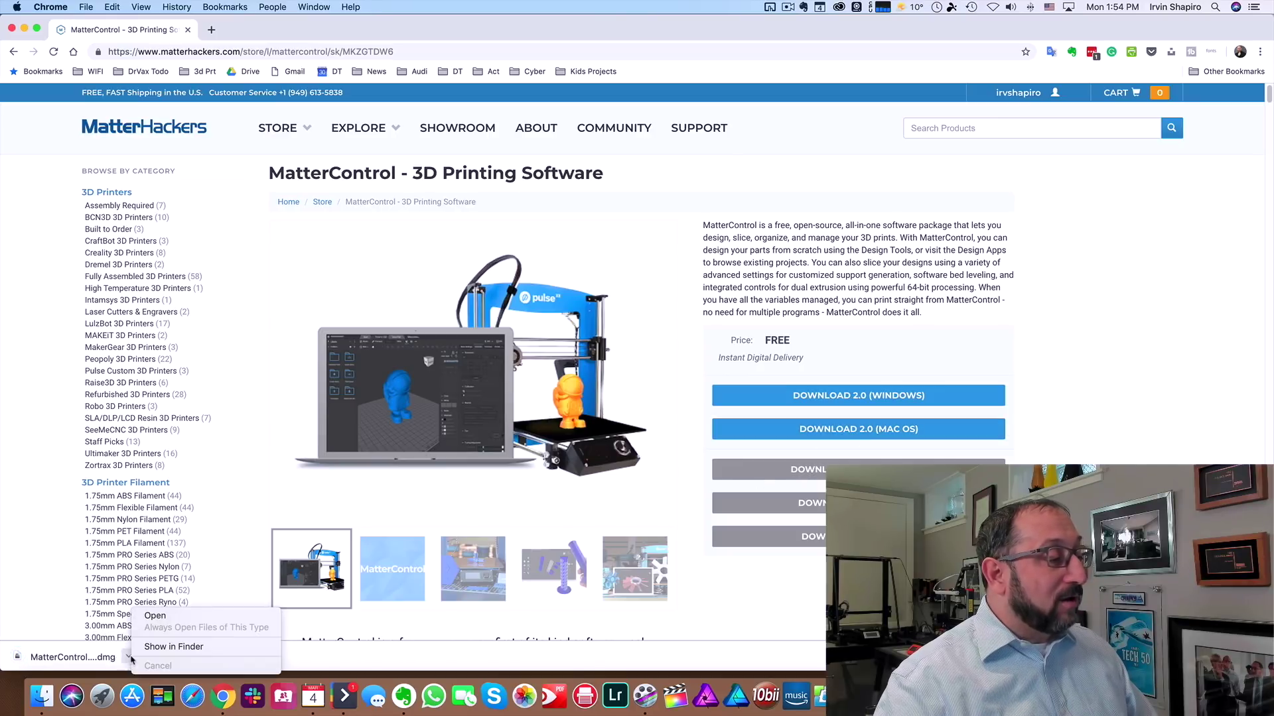
click(198, 647)
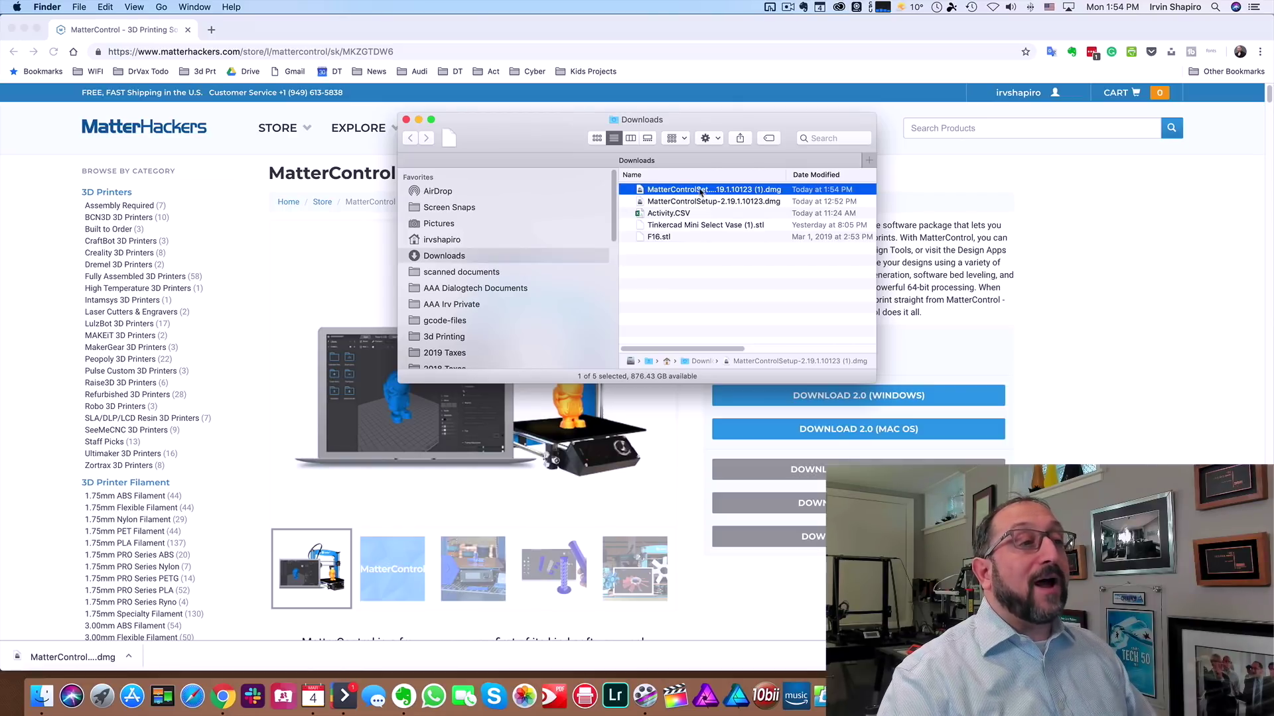
- Open the downloaded MatterControl disk image and copy MatterControl.app into the Applications folder
drag(546, 124, 493, 142)
click(179, 207)
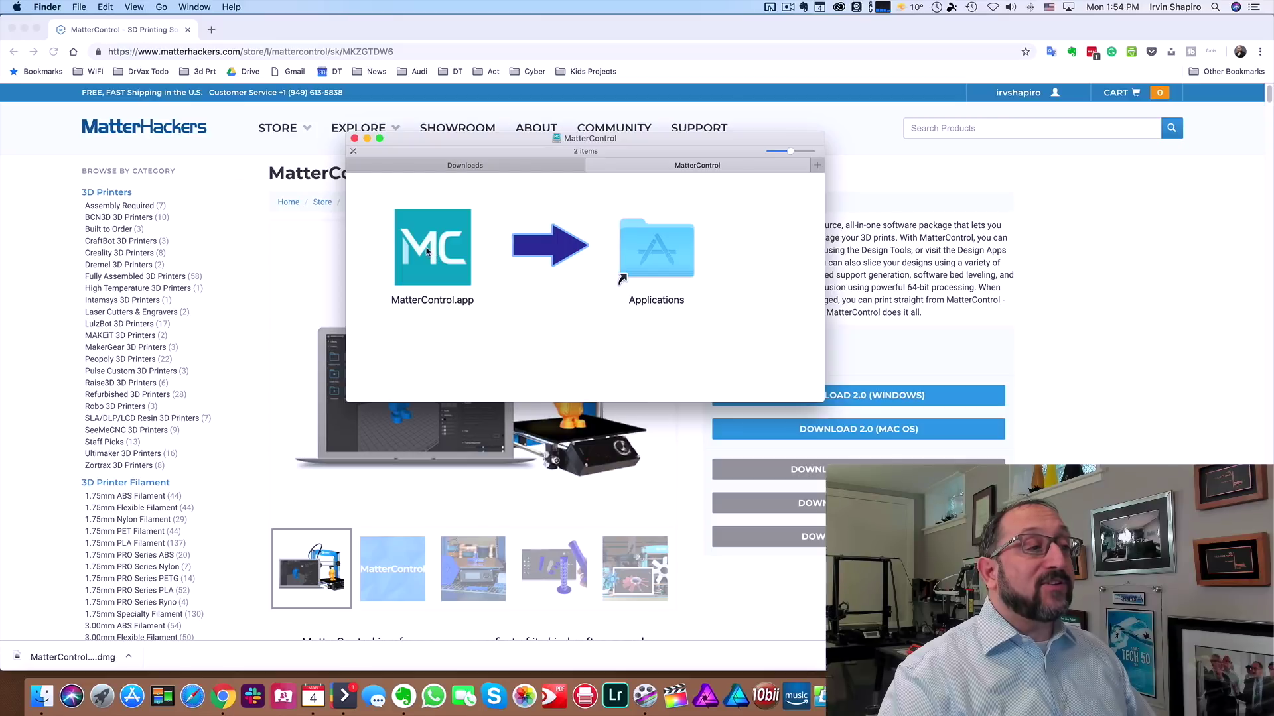
drag(427, 251, 644, 253)
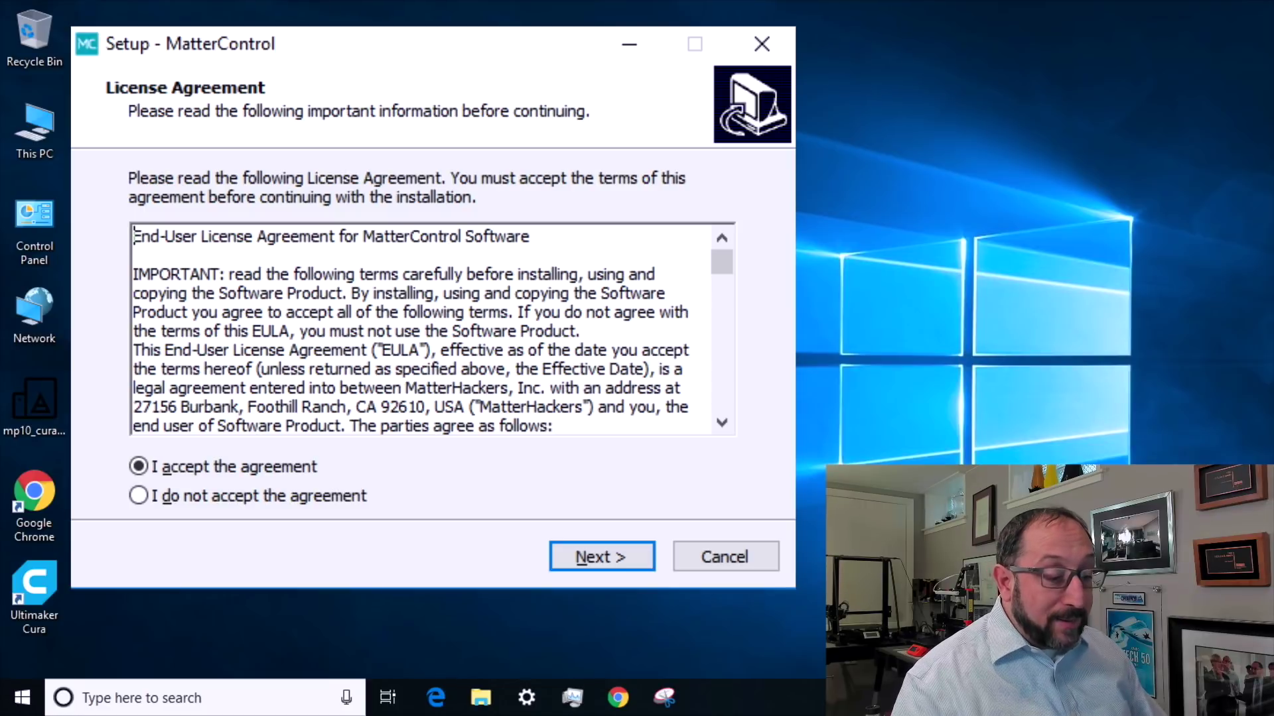
- On Windows, accept the MatterControl license and install with the default folders, a desktop shortcut and the MatterHackers serial port drivers
key(Return)
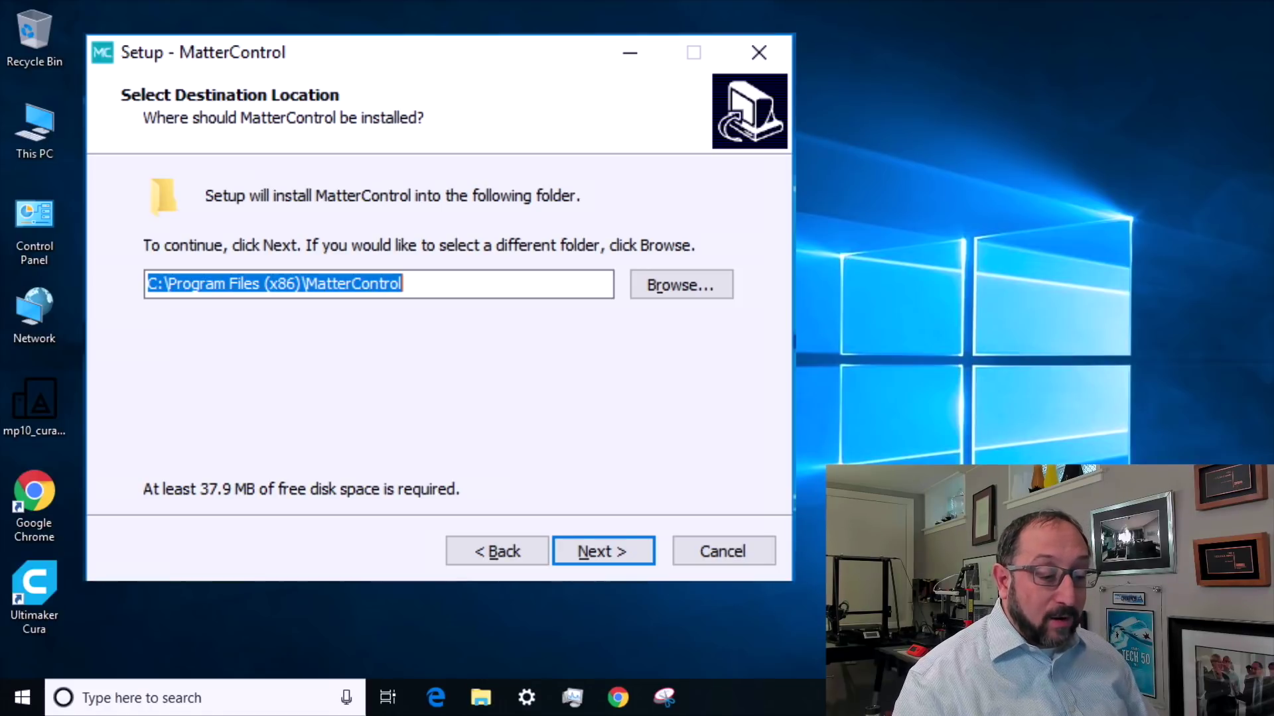
key(Return)
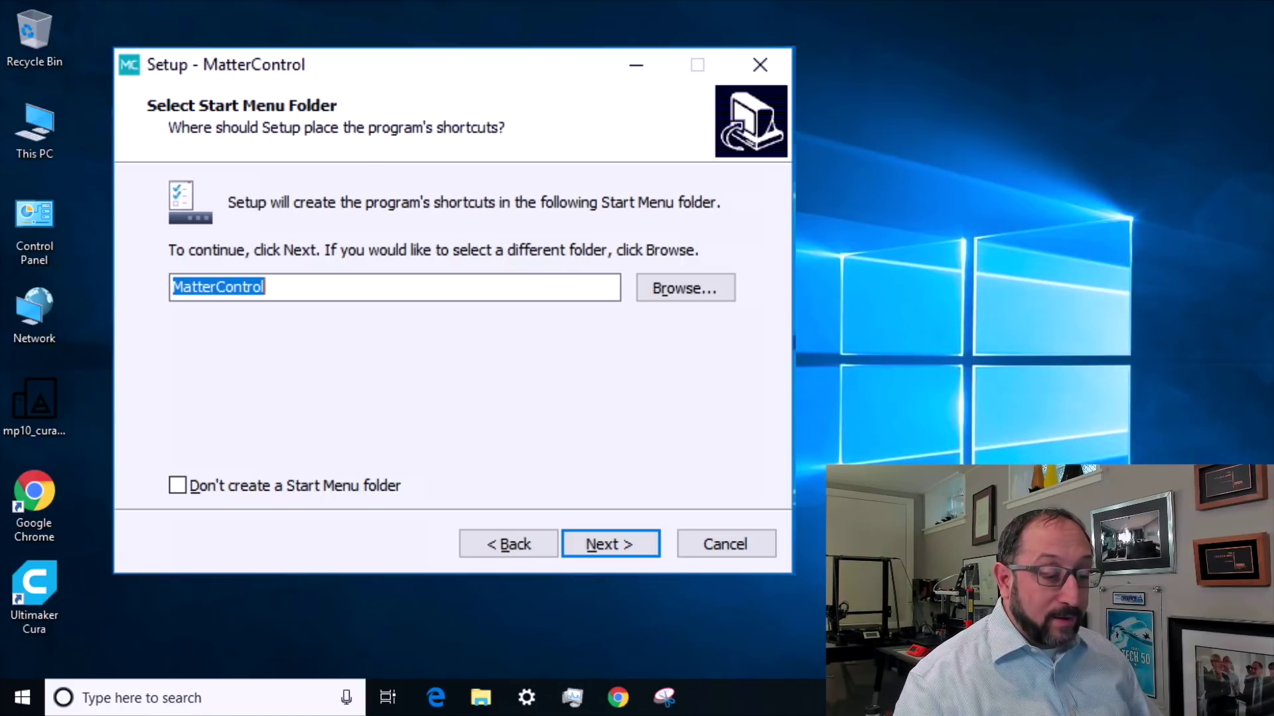
key(Return)
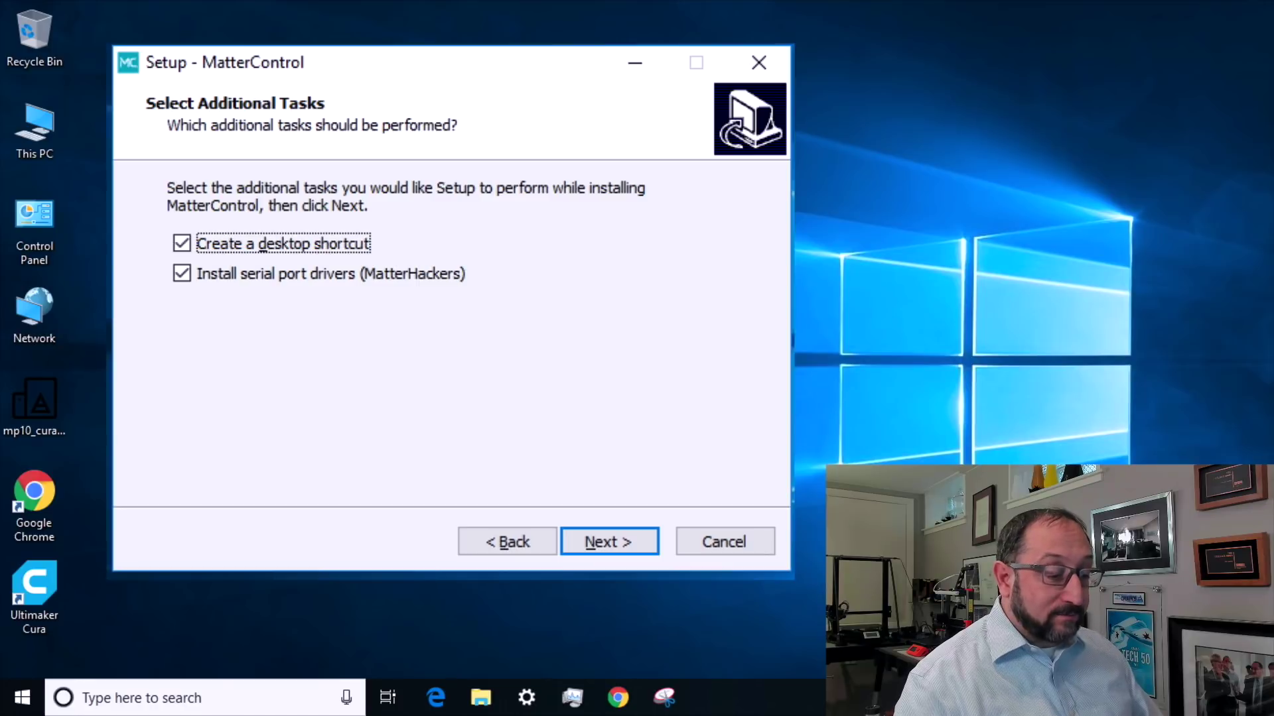
key(Return)
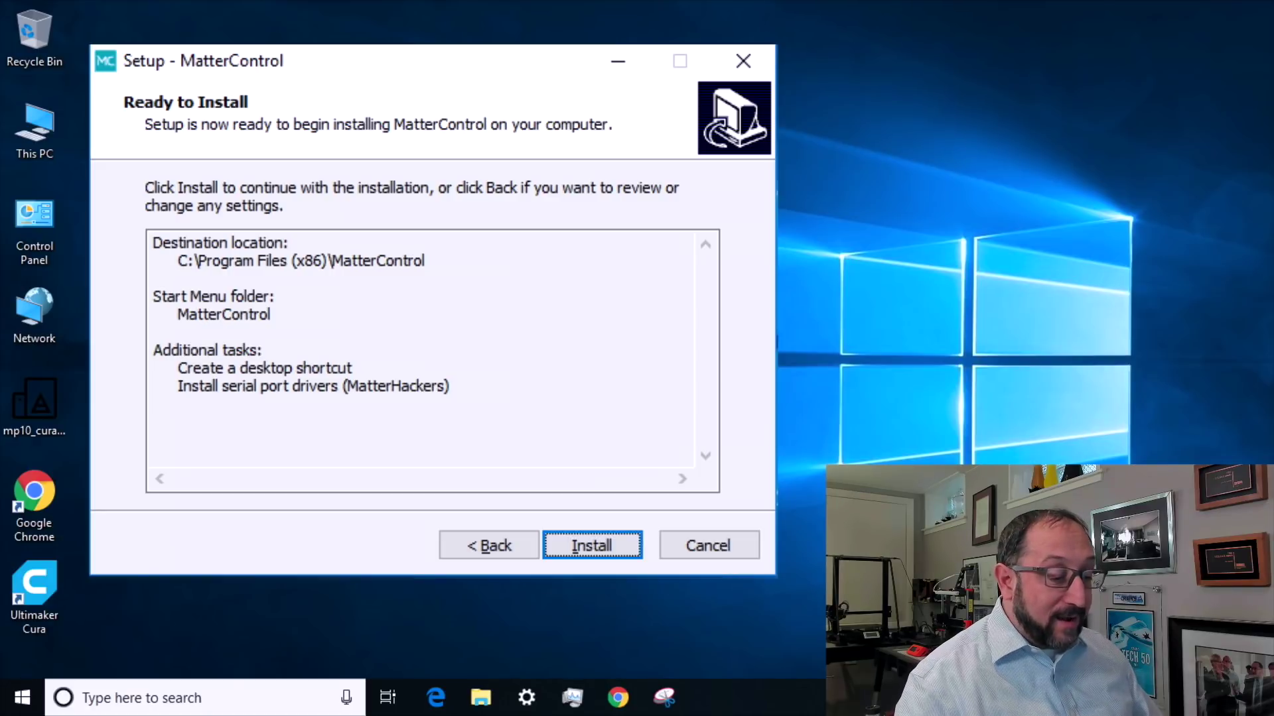
key(Return)
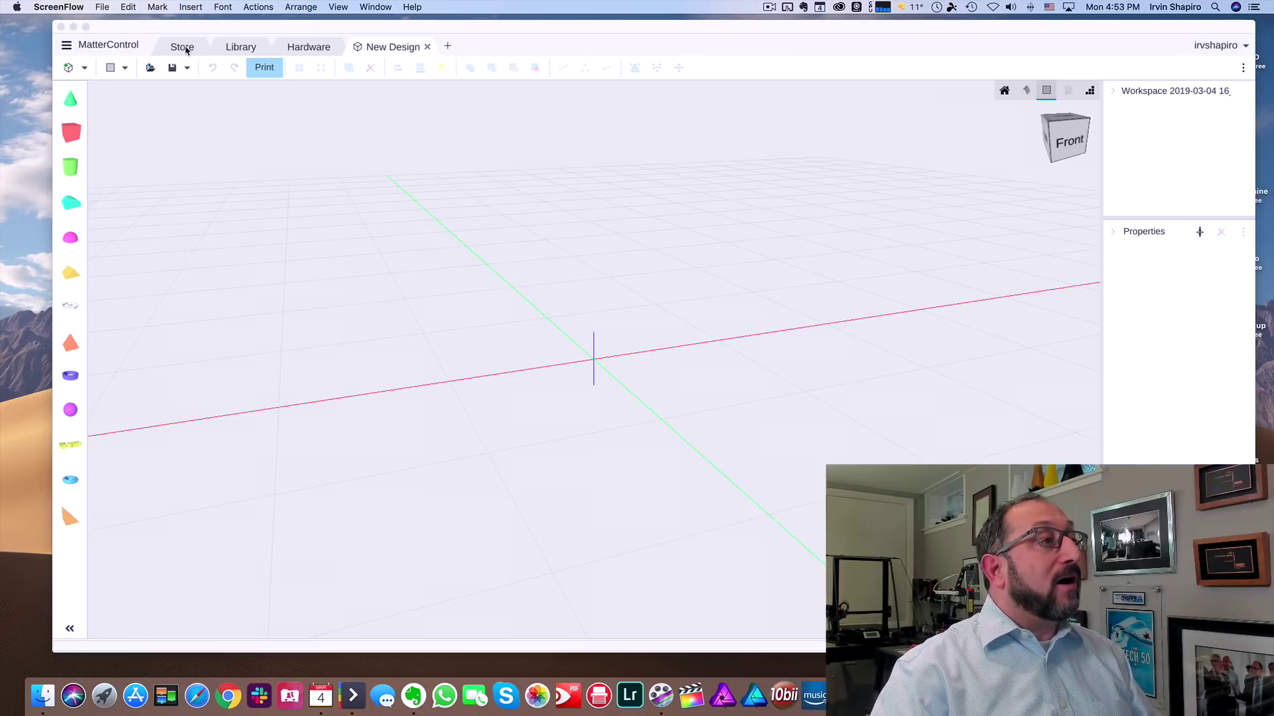
- Review MatterControl's Library and Hardware sections and close the empty New Design workspace
click(186, 48)
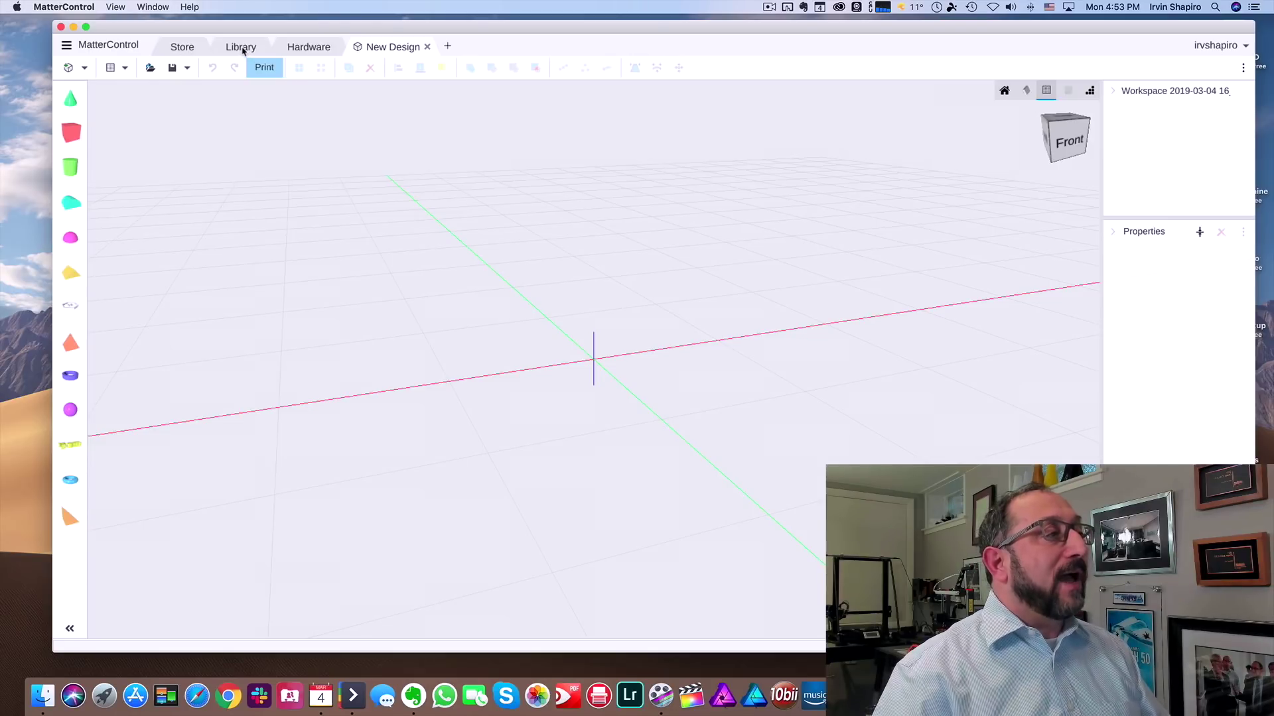
click(241, 49)
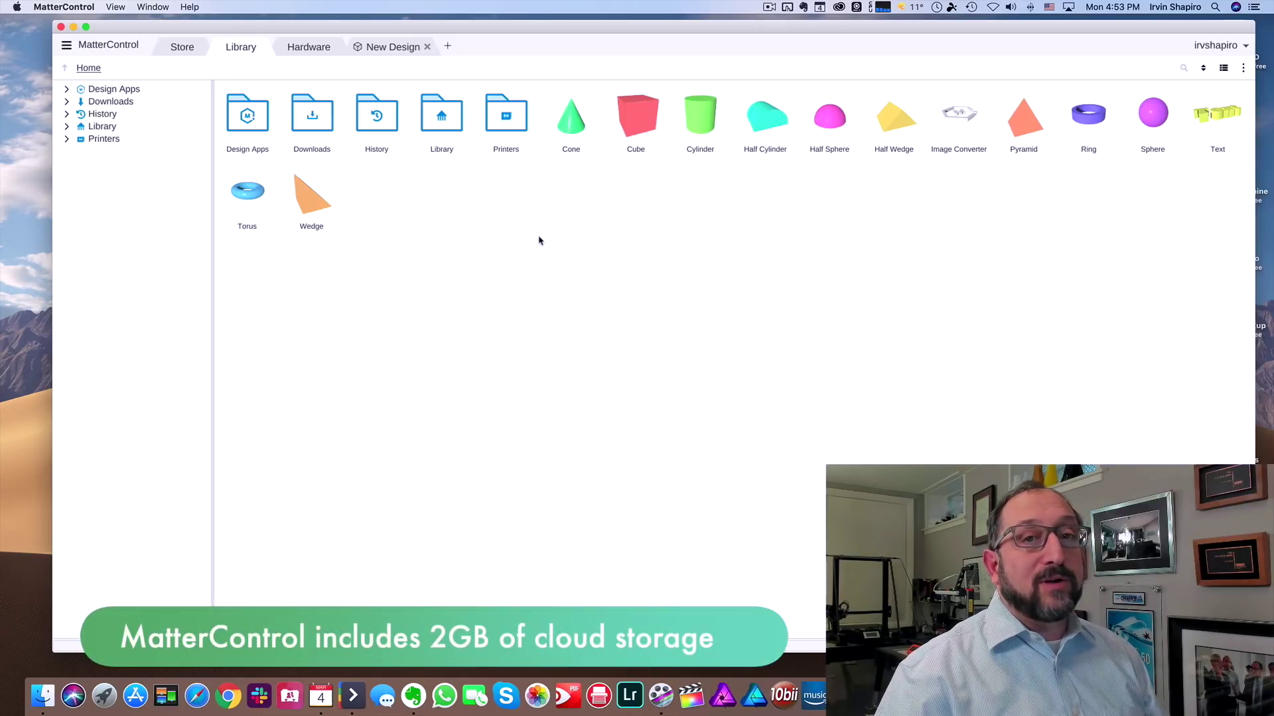
click(309, 47)
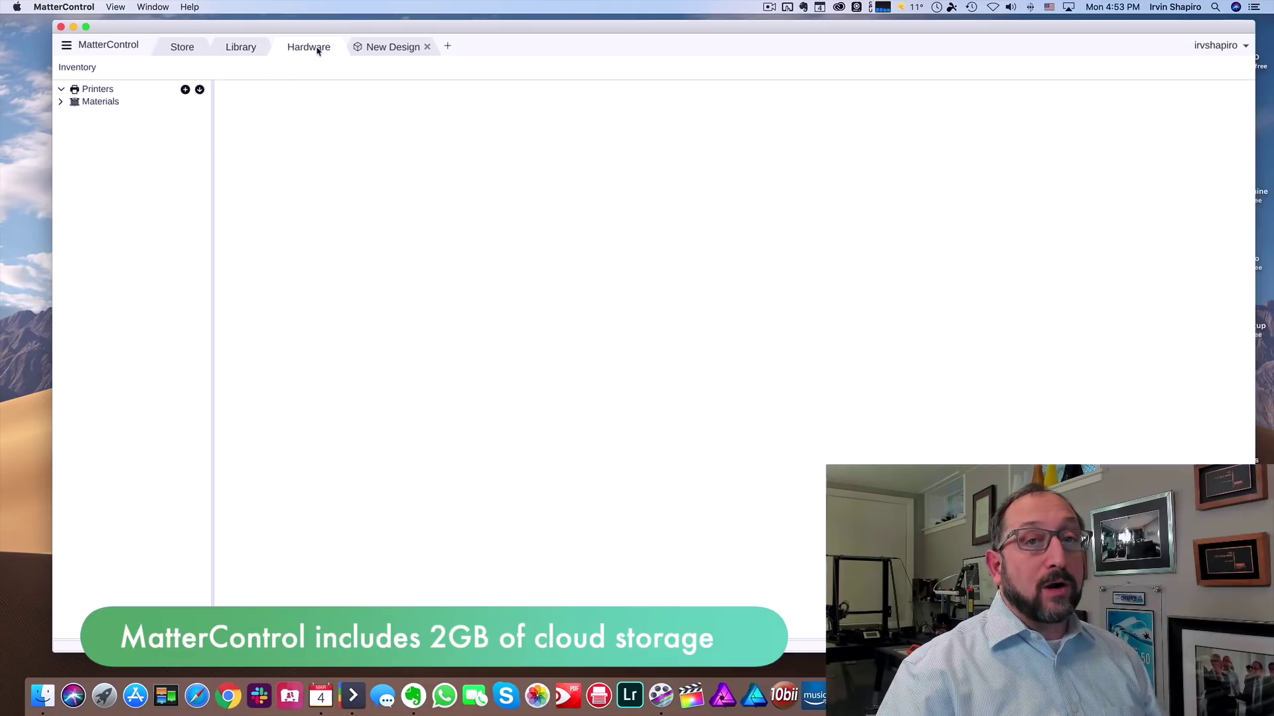
click(391, 48)
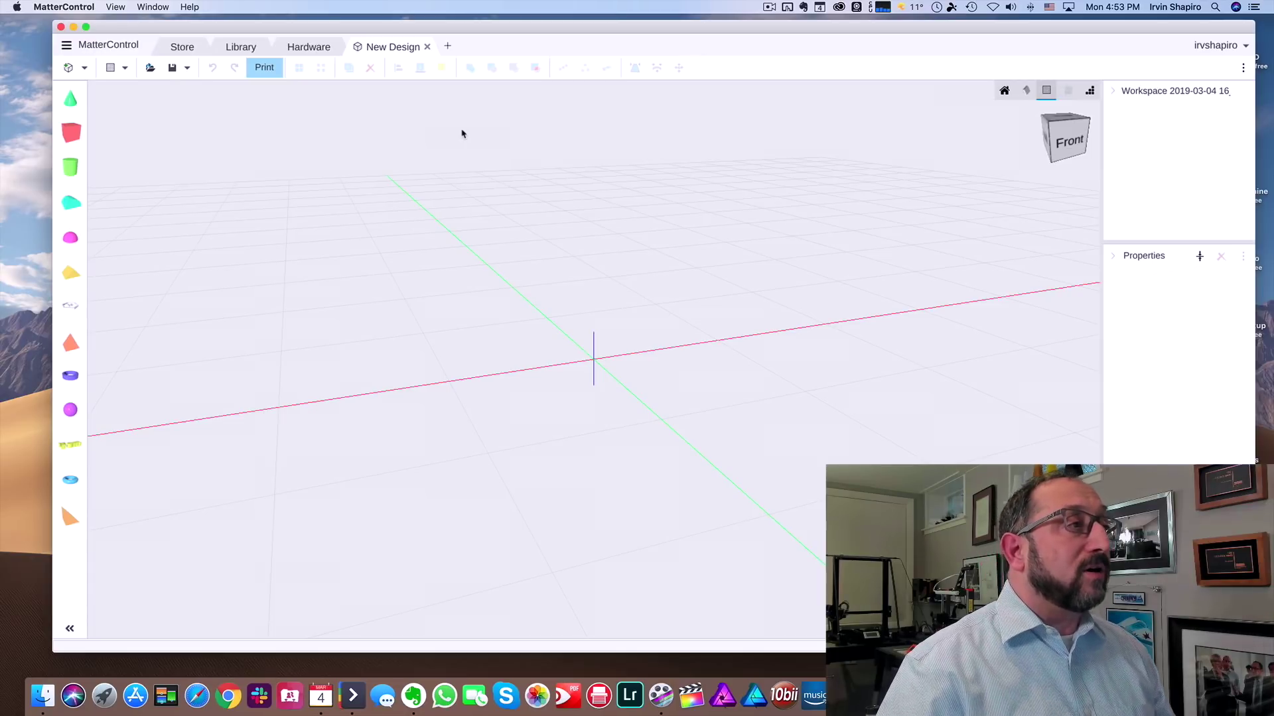
click(426, 46)
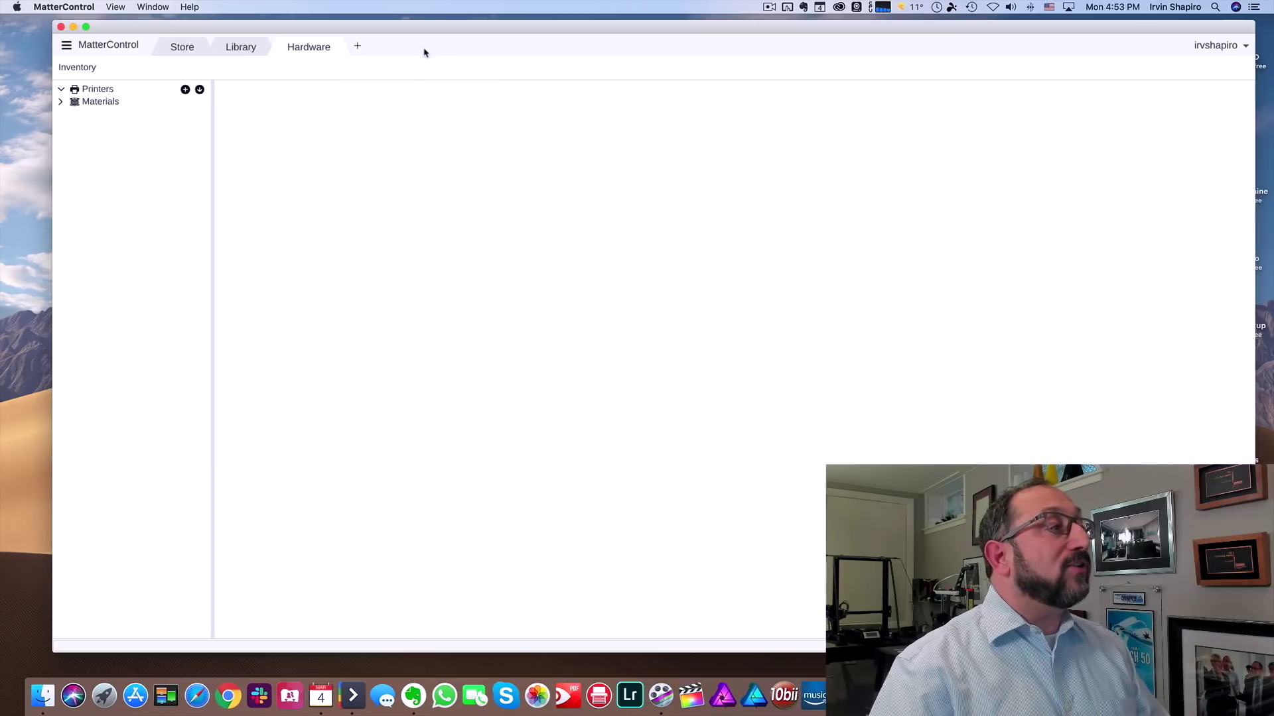
- Add a new printer to the hardware inventory and set its make to Monoprice
click(185, 91)
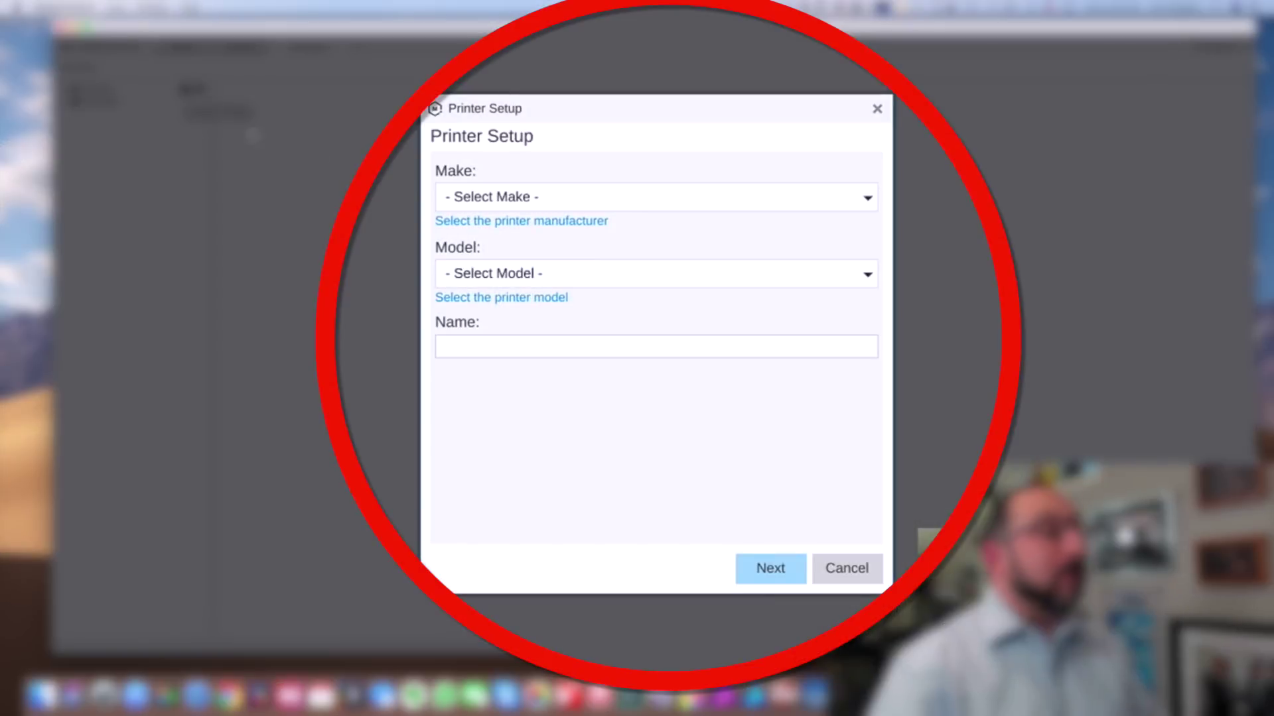
click(686, 197)
scroll(648, 315, down, 10)
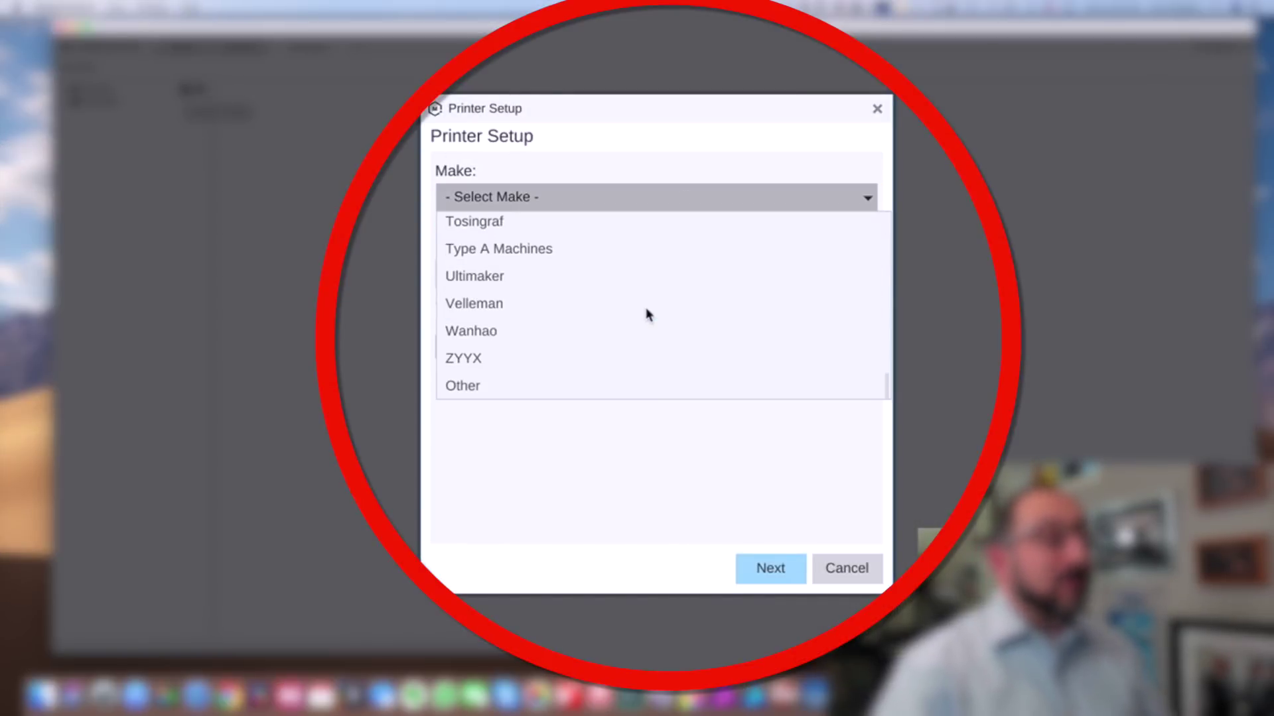
scroll(648, 312, up, 15)
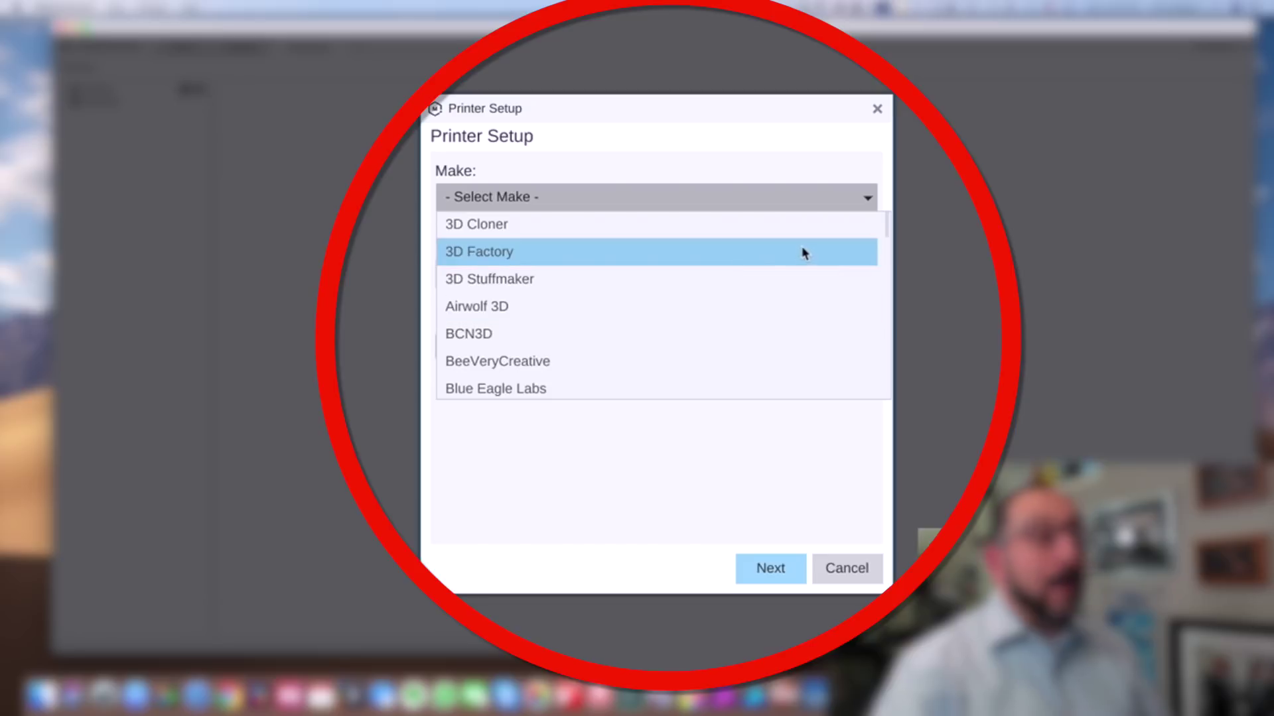
drag(886, 231, 884, 321)
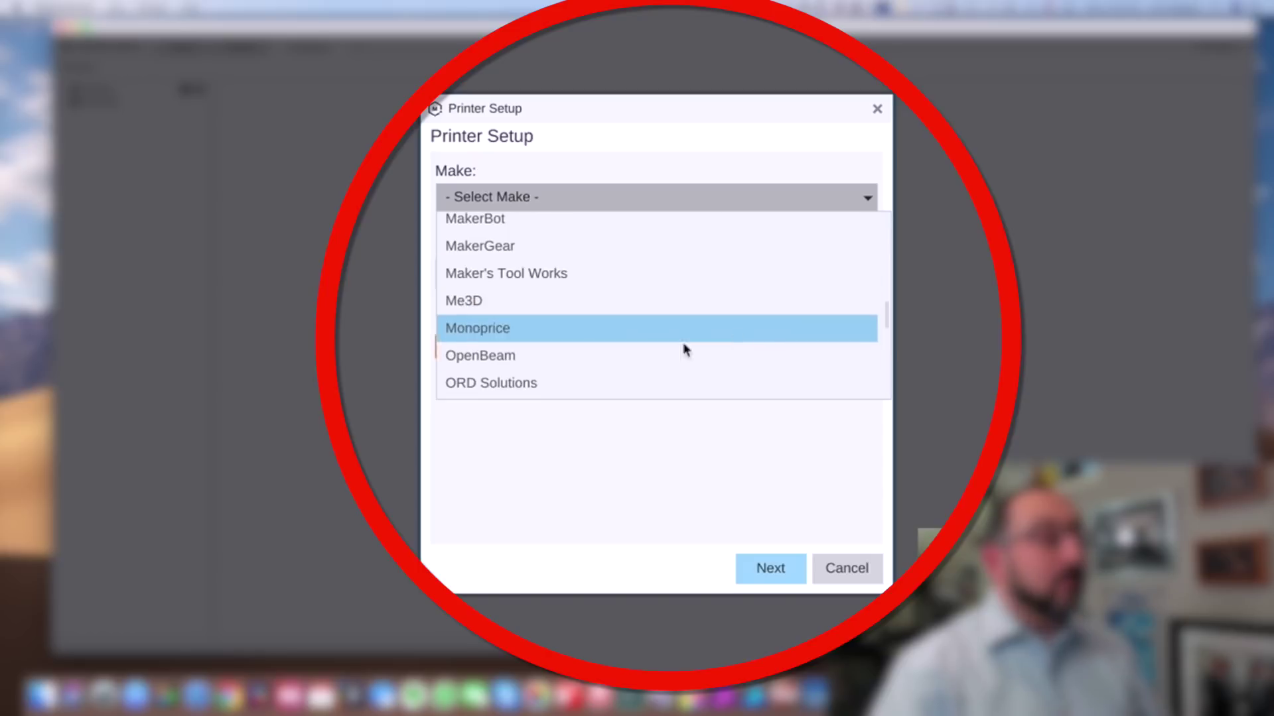
click(627, 337)
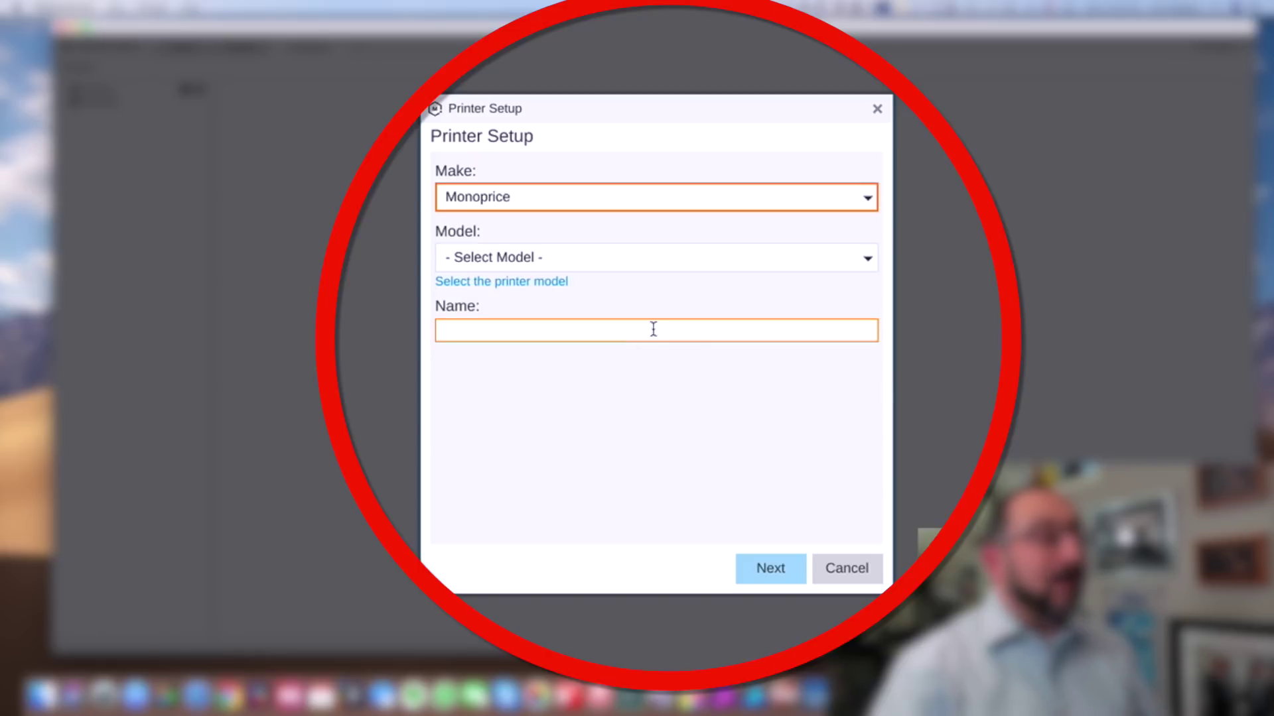
- Set the printer model to MP Select Mini V2, keep the suggested name, and connect the printer through auto-detection
click(867, 262)
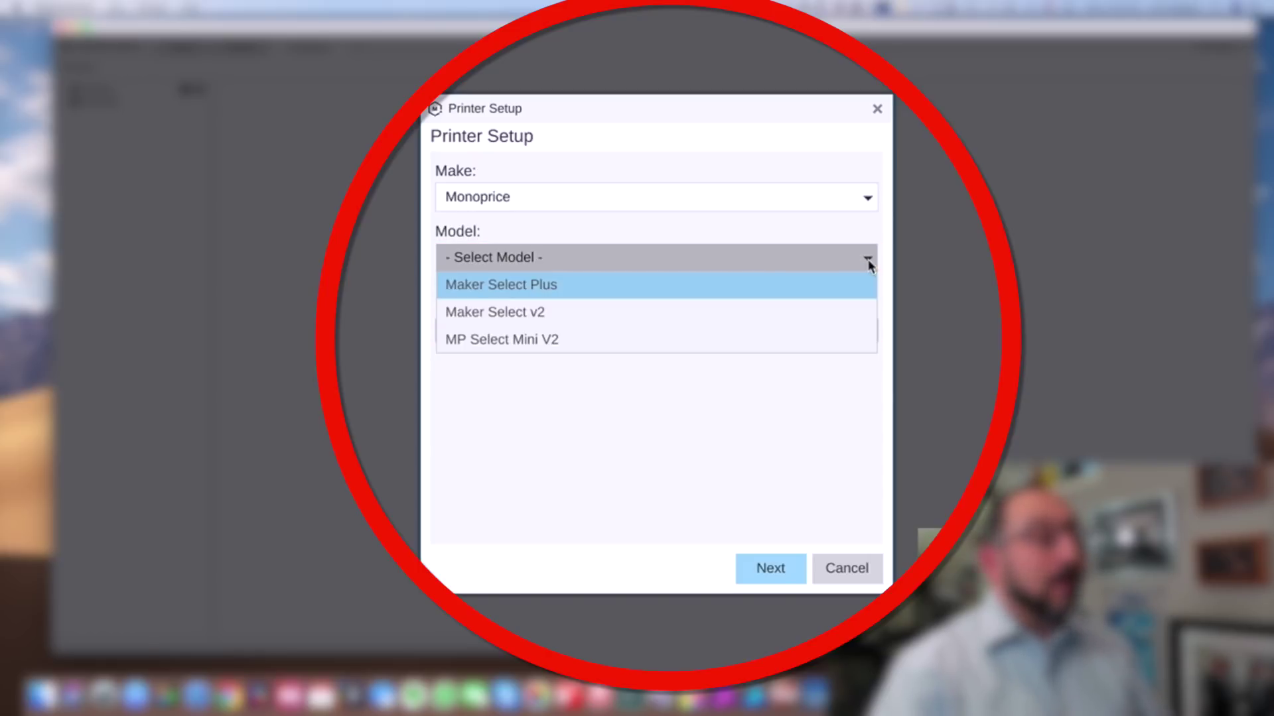
click(624, 339)
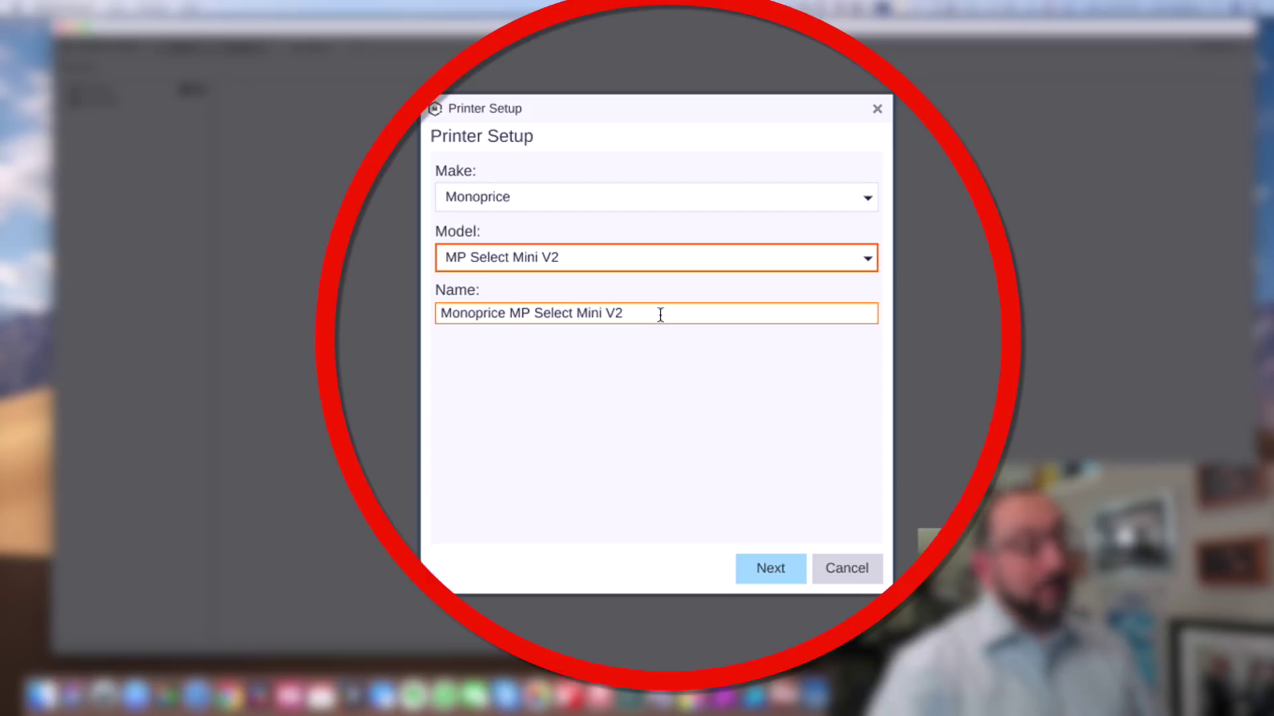
click(771, 568)
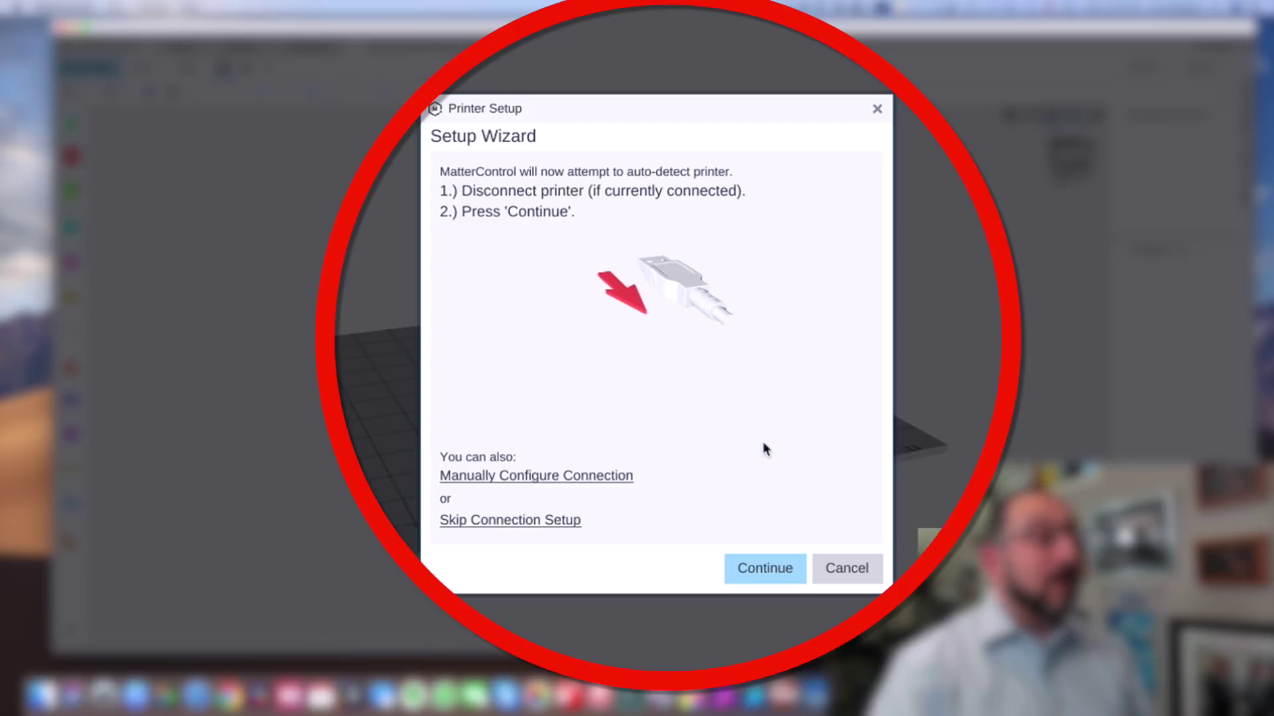
click(760, 570)
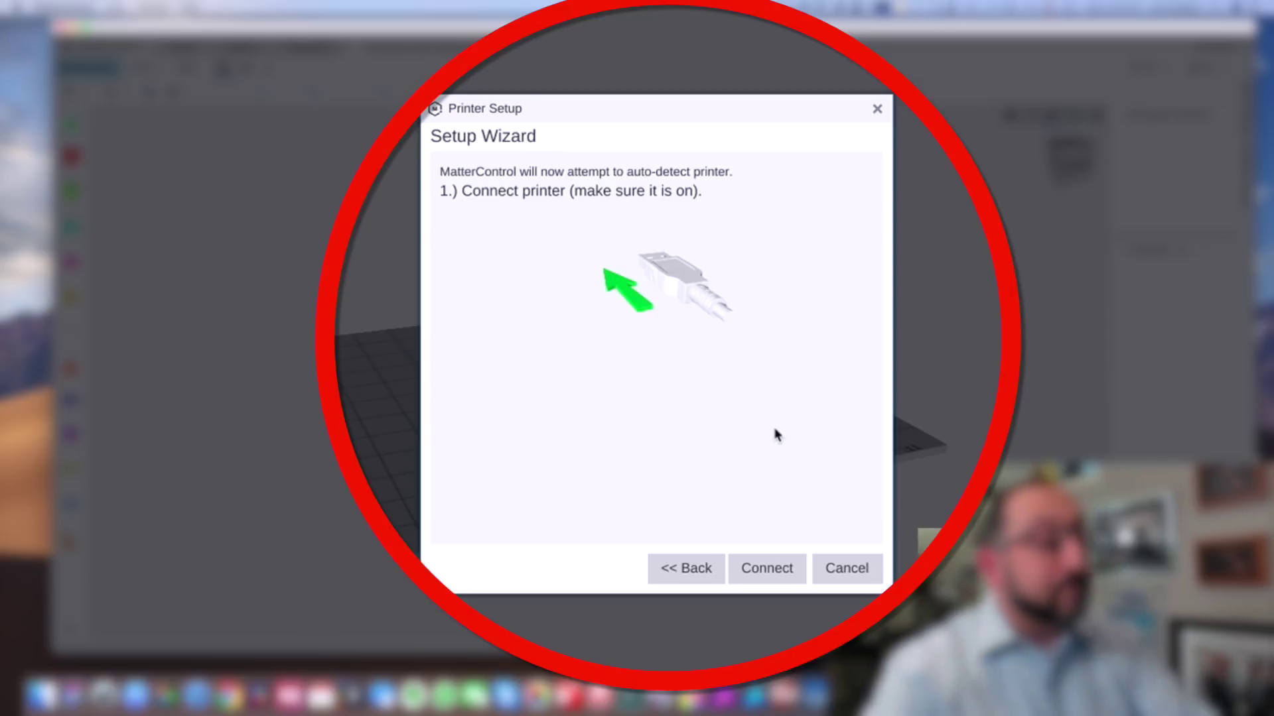
click(768, 571)
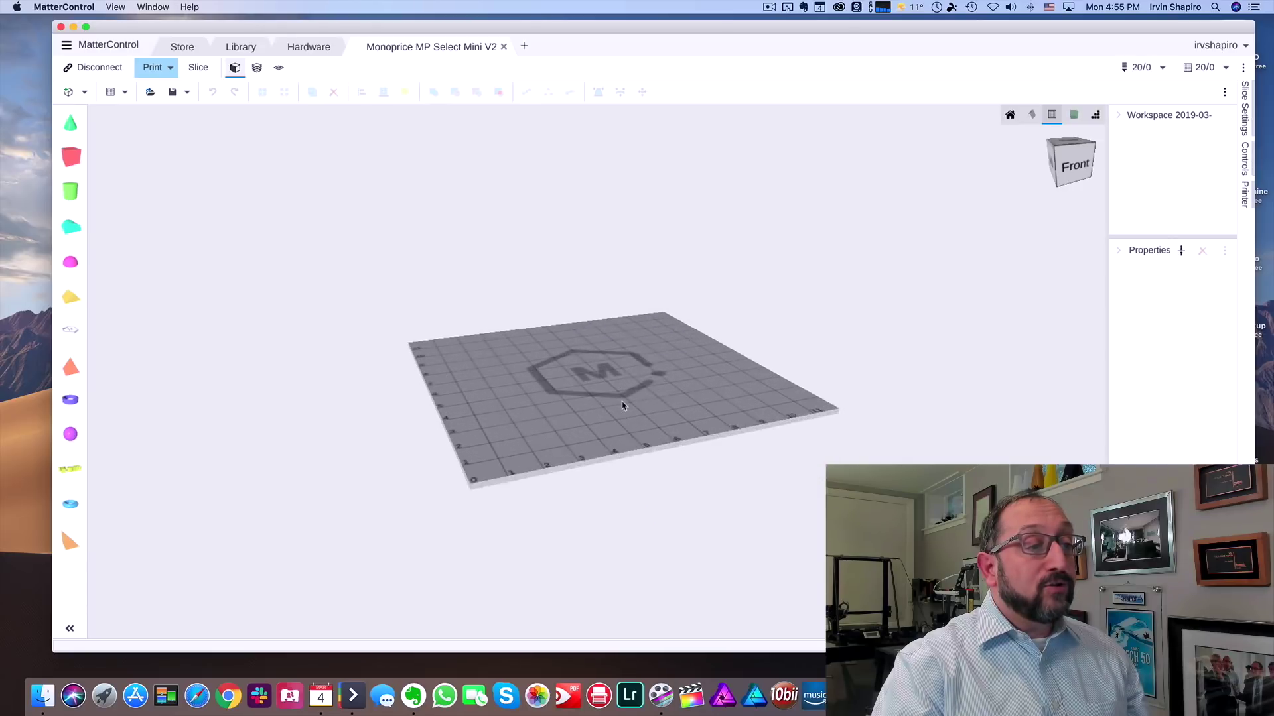
- Zoom and orbit around the print bed, and restore the home view
scroll(622, 406, up, 5)
scroll(622, 406, down, 5)
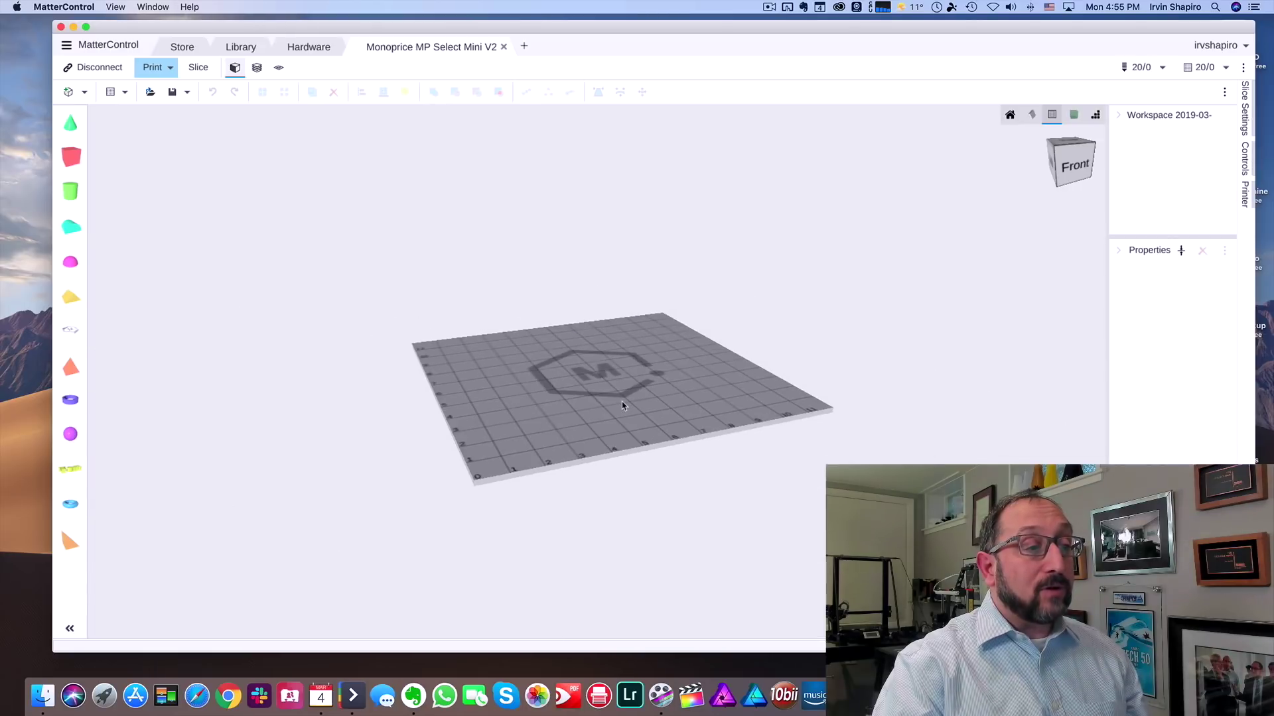
scroll(622, 406, up, 3)
right_drag(623, 406, 696, 404)
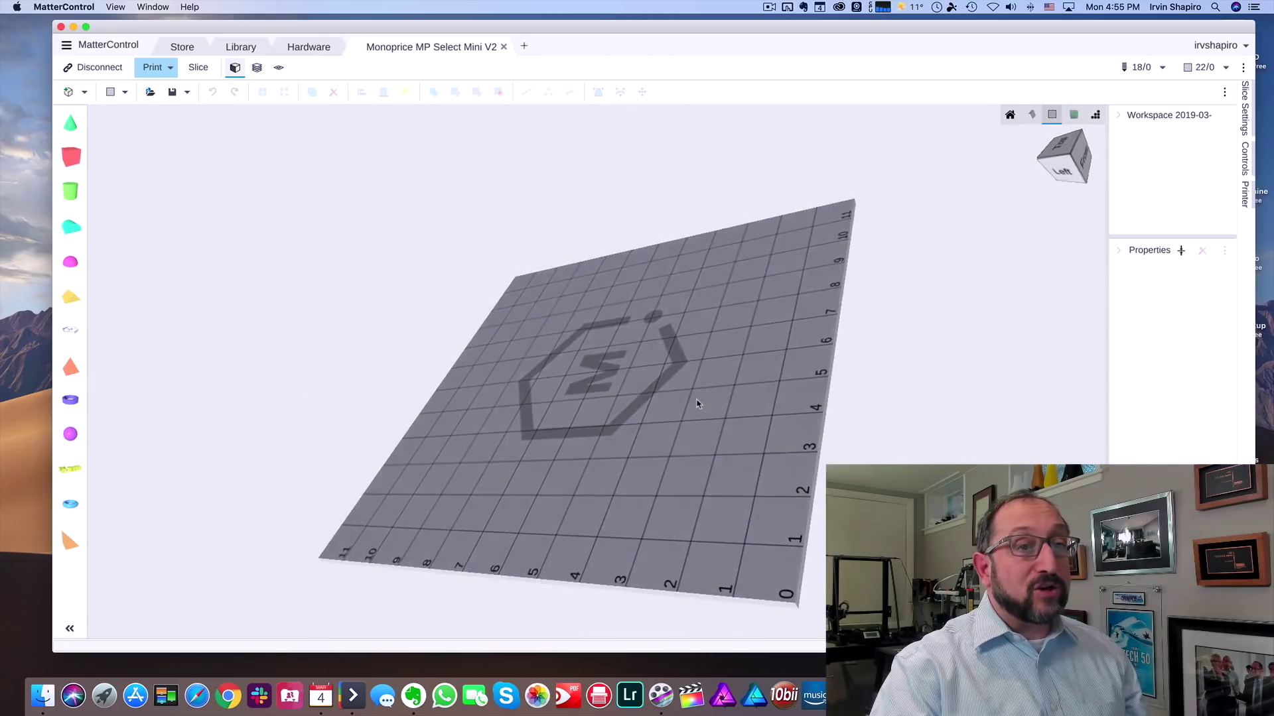
click(1010, 114)
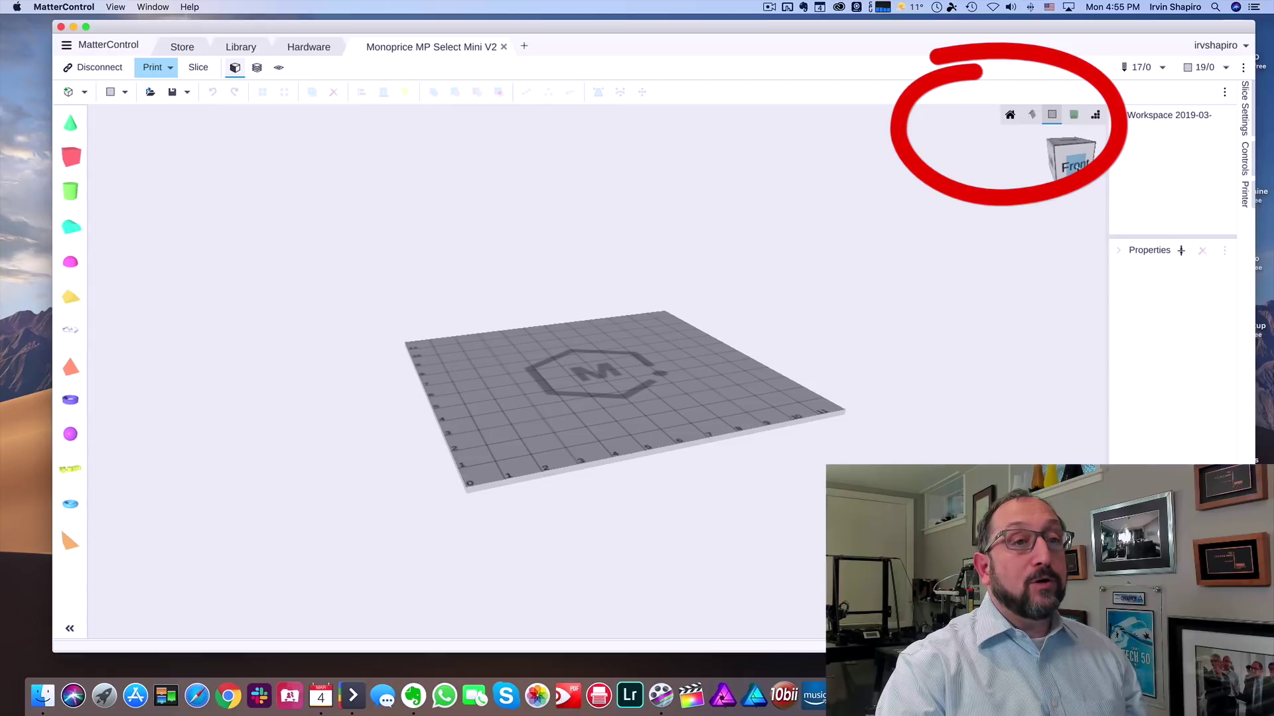
- Inspect the print bed from the Front, Top and Left using the view cube, and return to the home view
click(1074, 166)
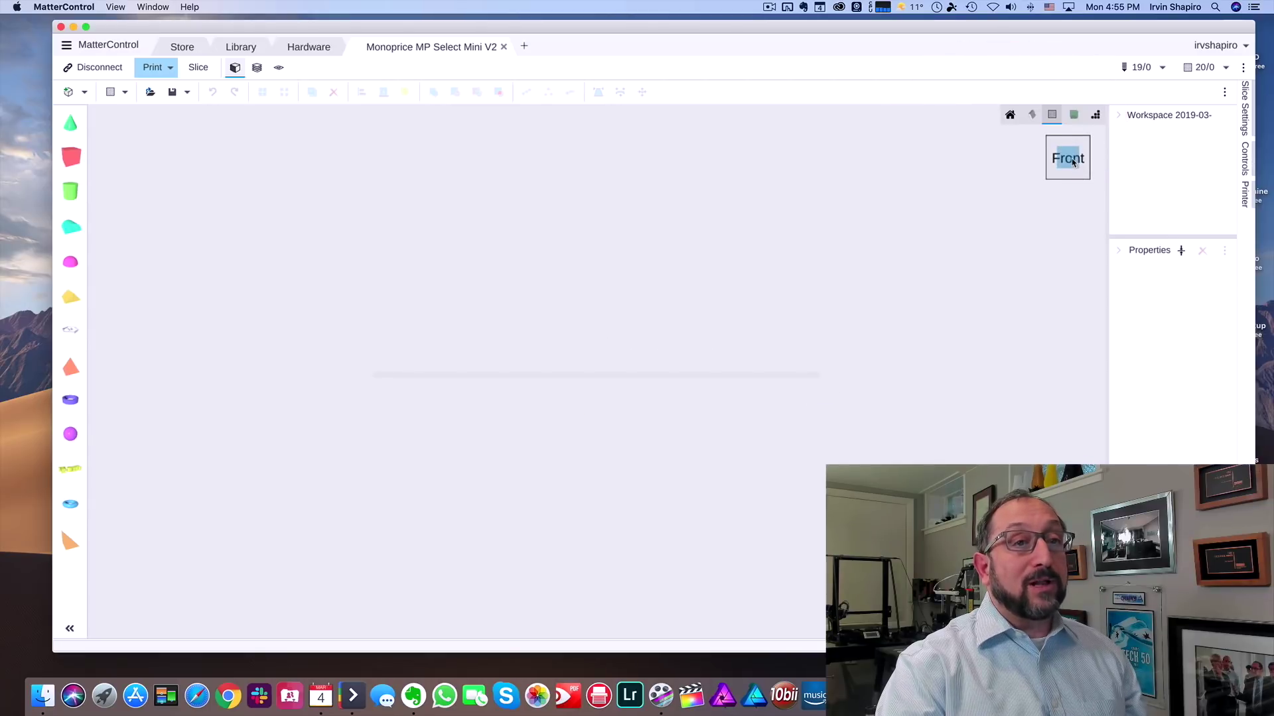
drag(1073, 161, 1072, 189)
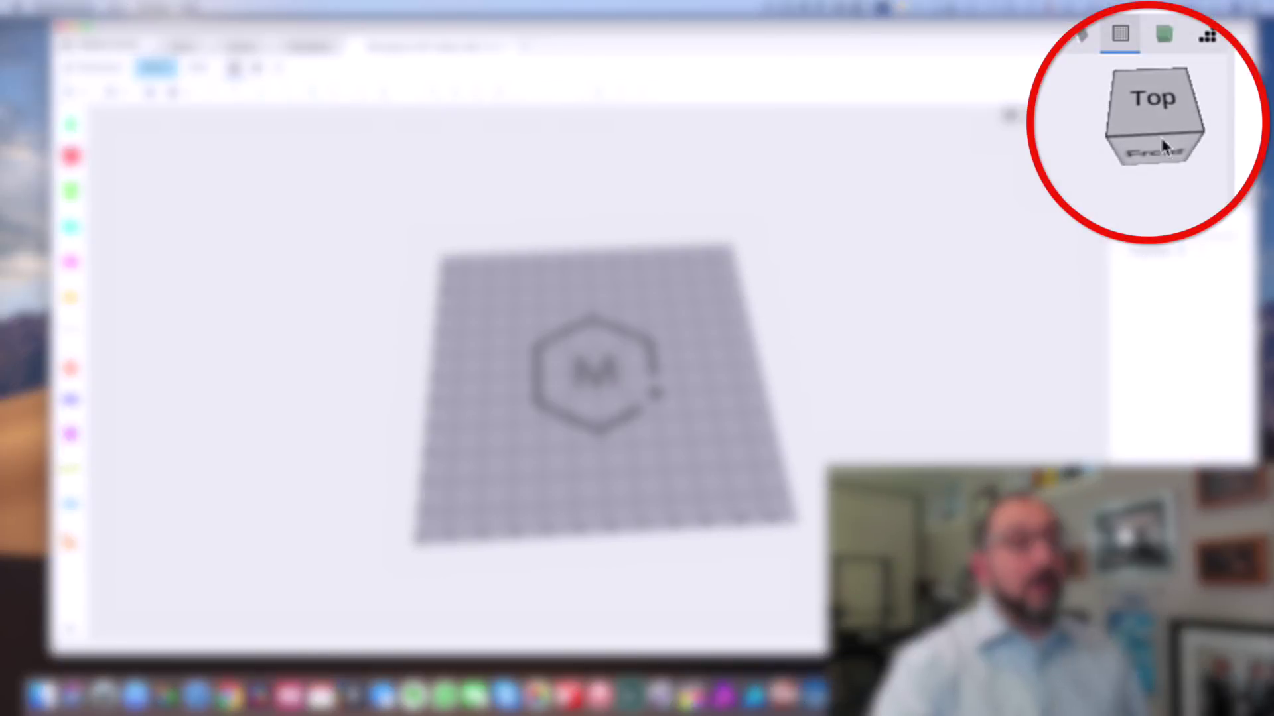
click(1156, 99)
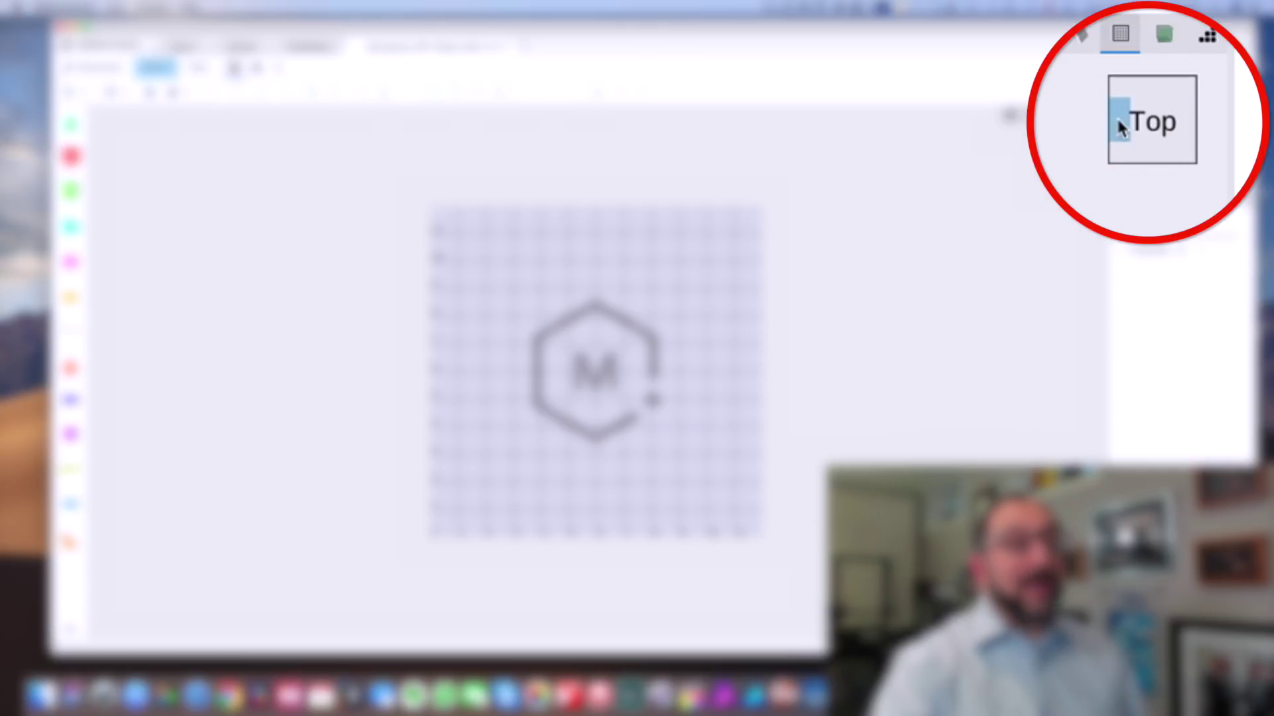
click(1118, 122)
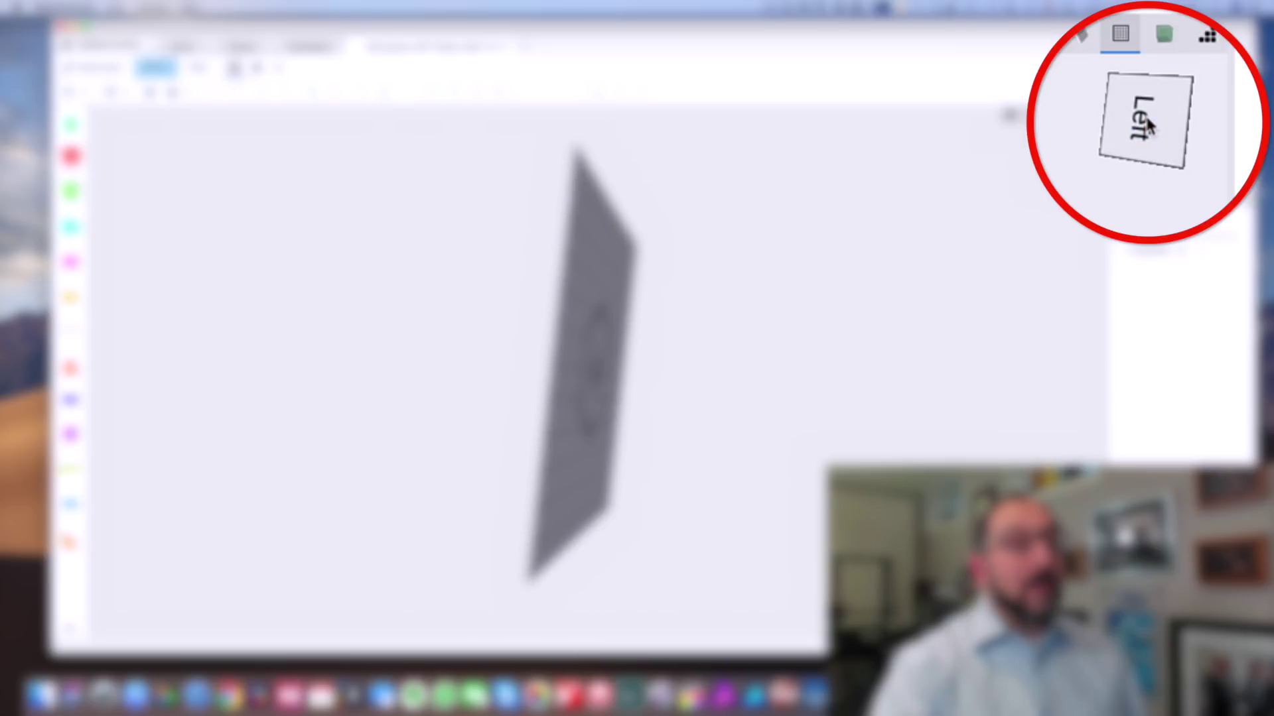
click(1143, 123)
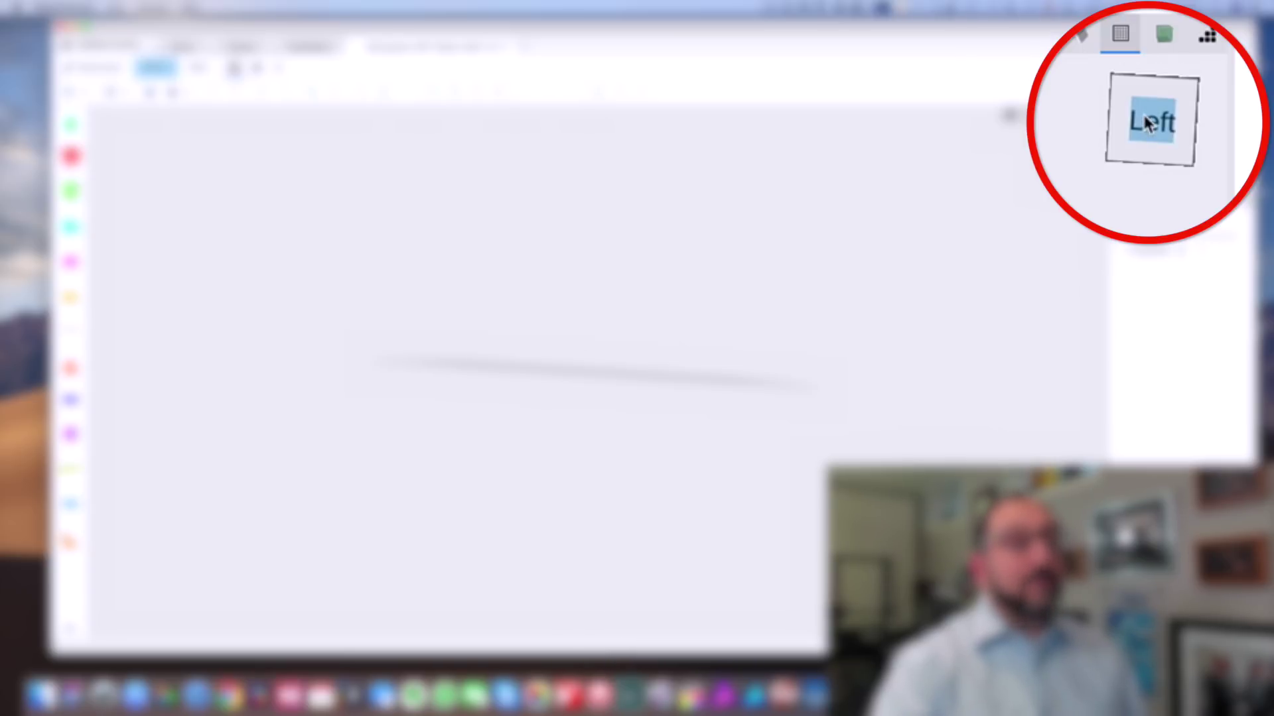
click(1010, 117)
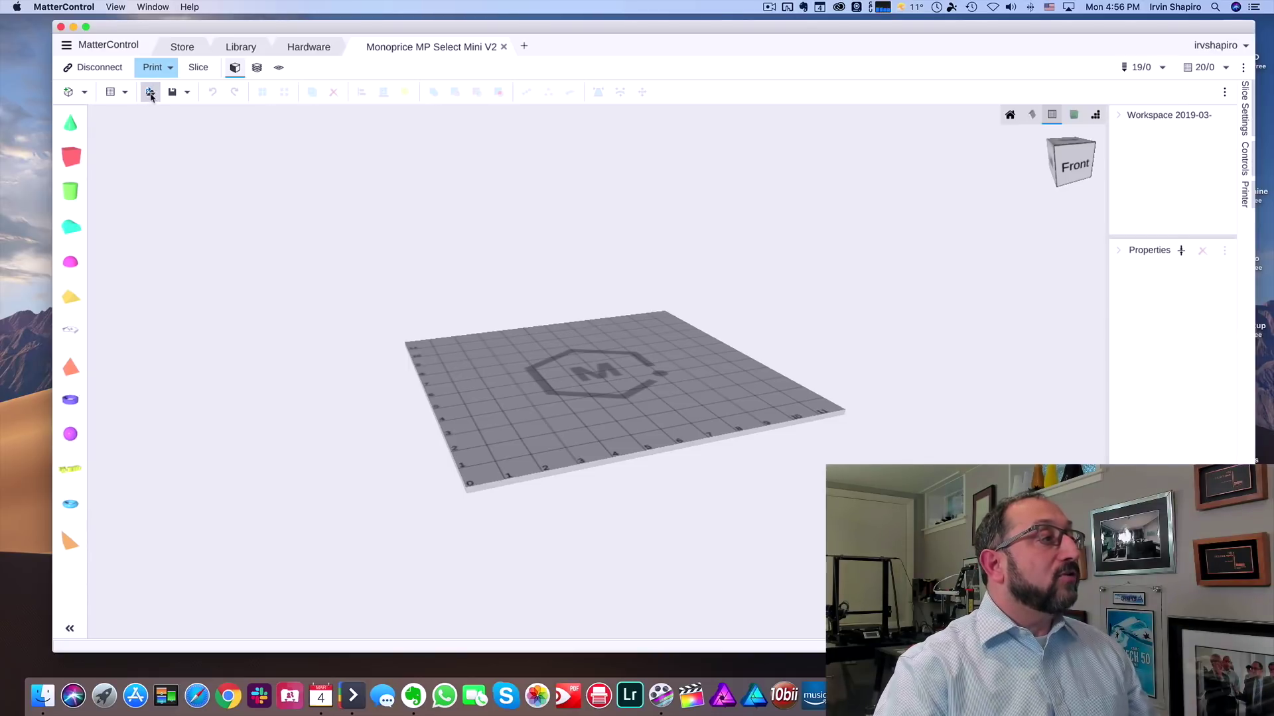
- Open animal_cattle.stl from the files subfolder of Simple_Animals_10 in the 3d Printing folder
click(152, 97)
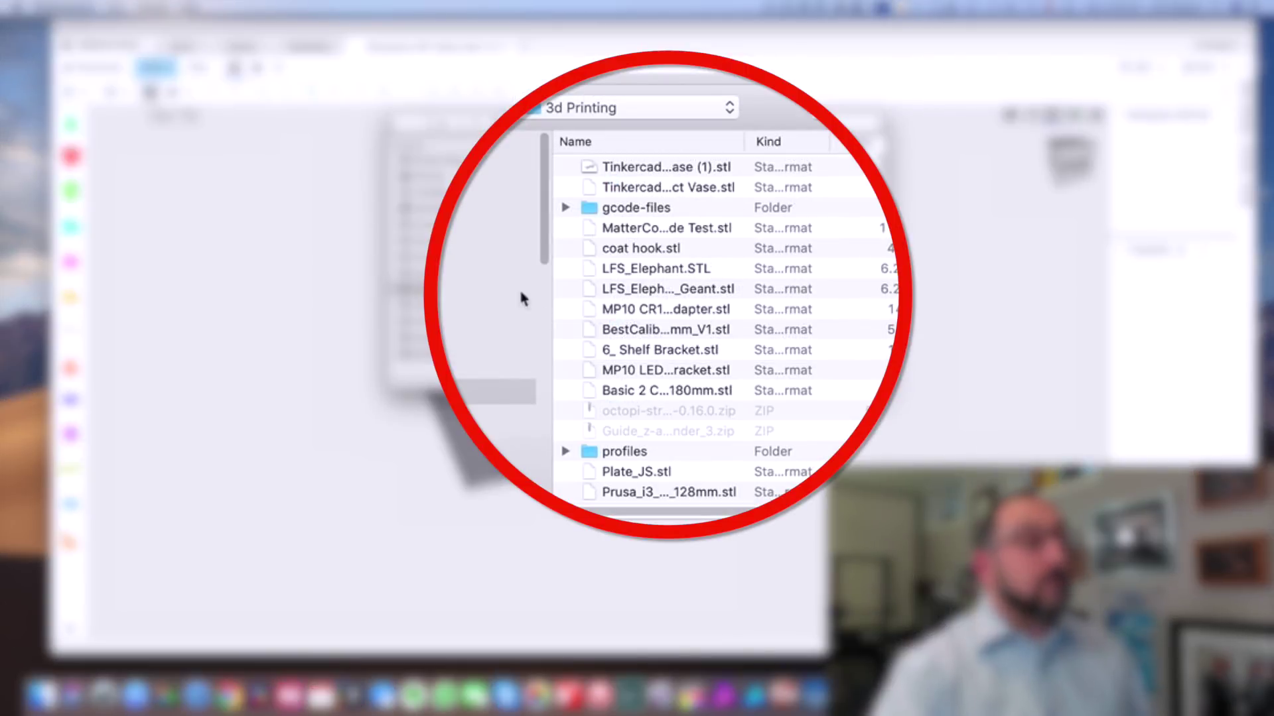
drag(745, 142, 856, 142)
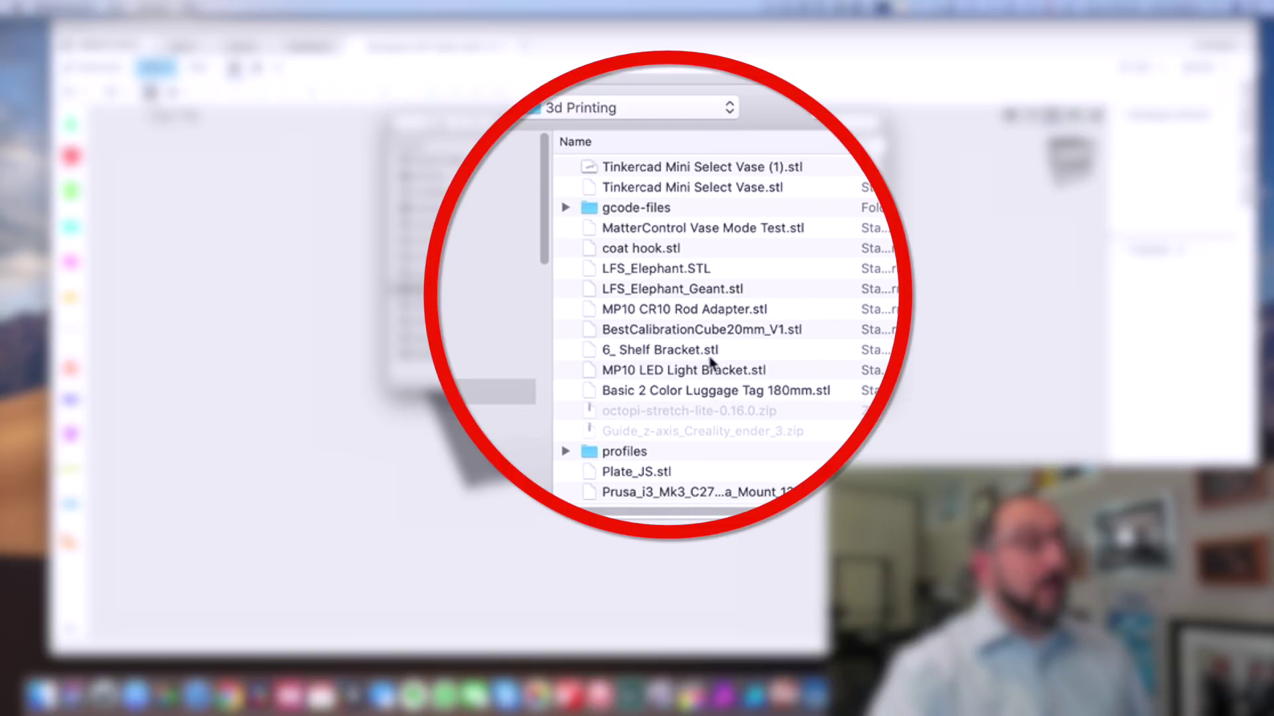
scroll(735, 380, down, 5)
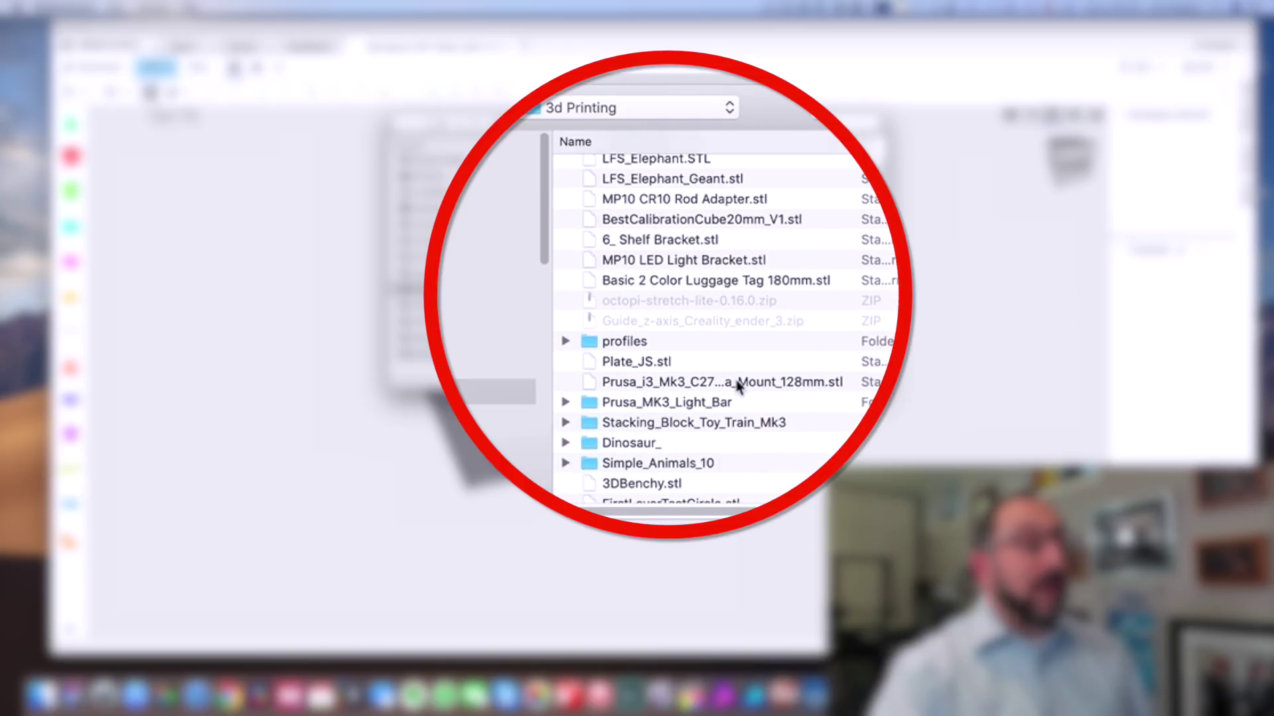
scroll(738, 384, down, 1)
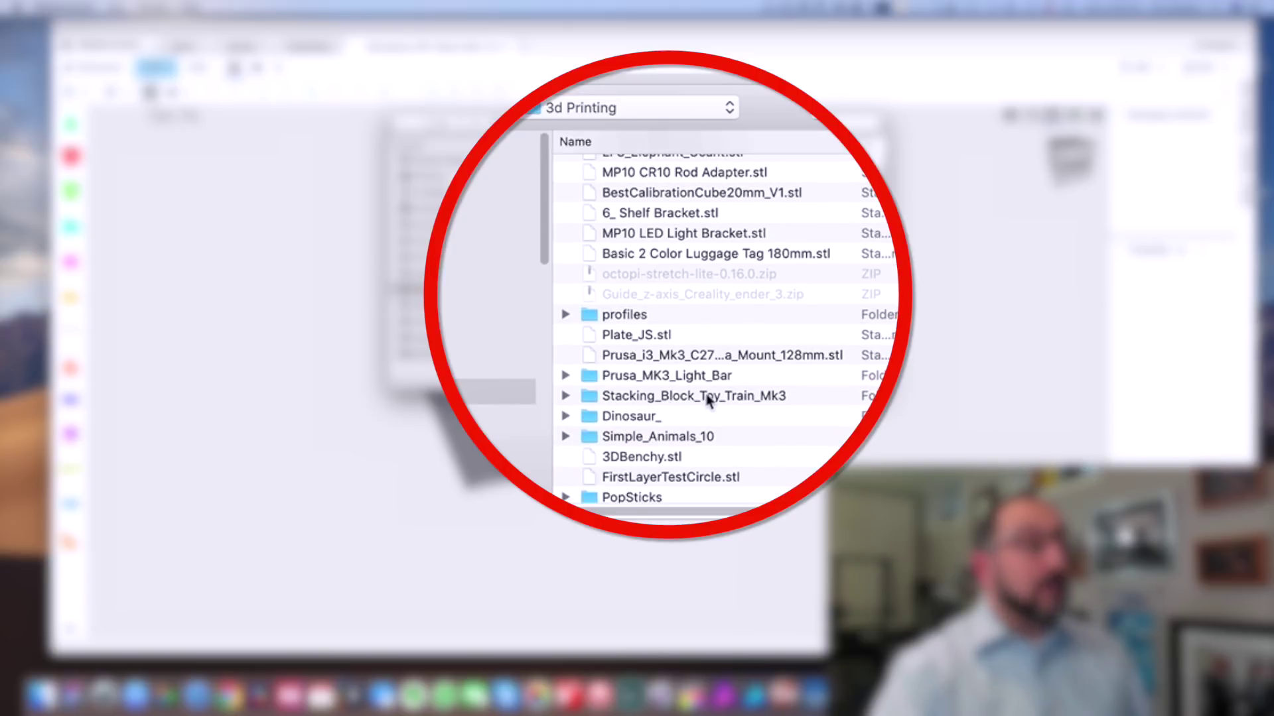
double_click(690, 439)
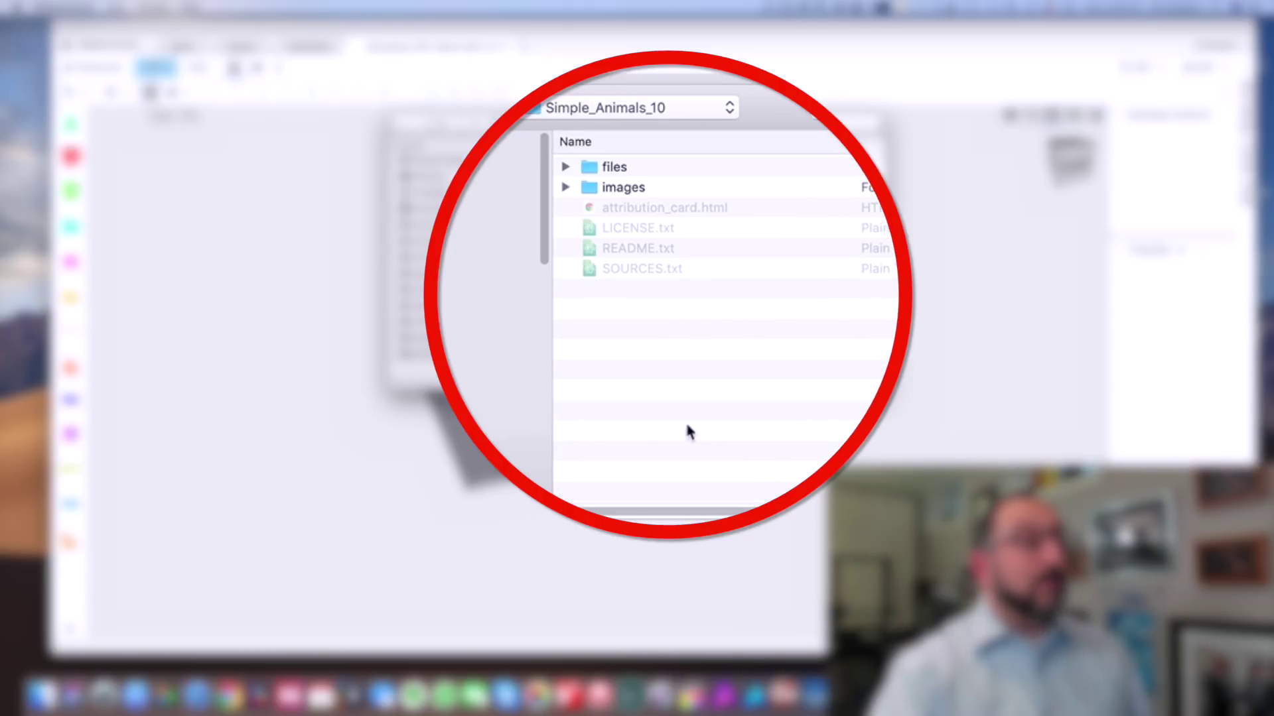
click(615, 171)
double_click(615, 171)
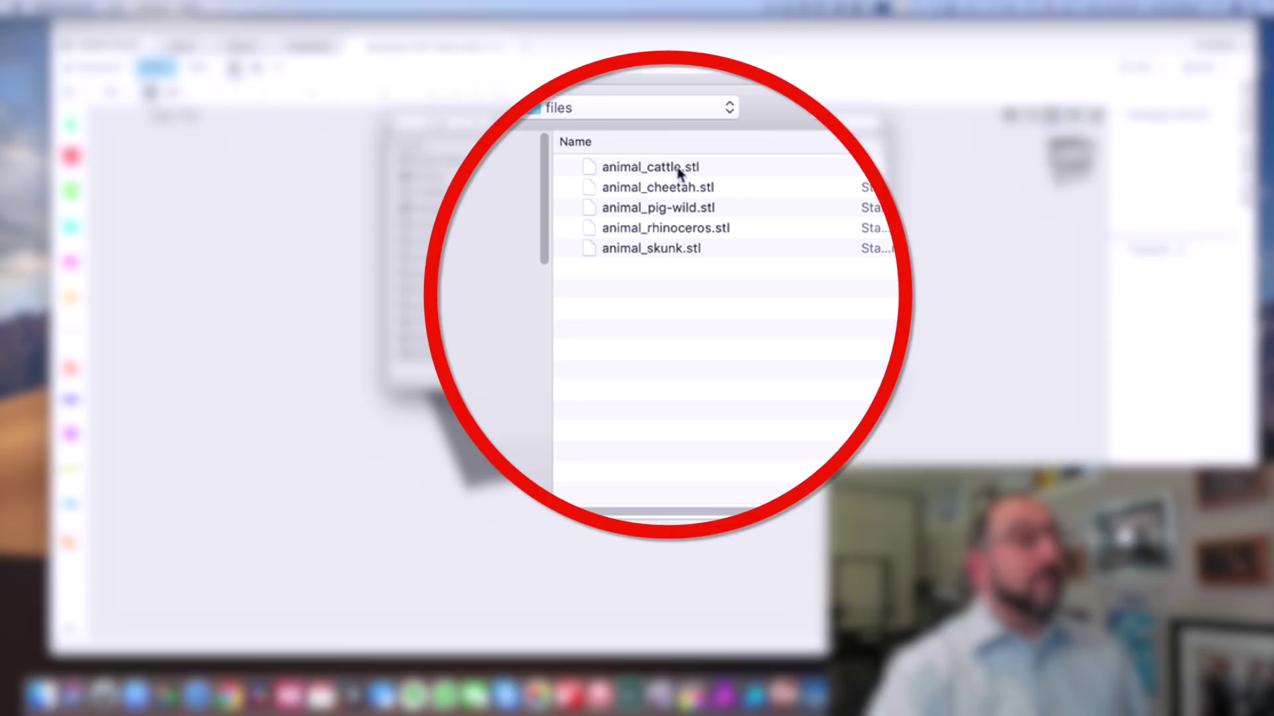
click(677, 170)
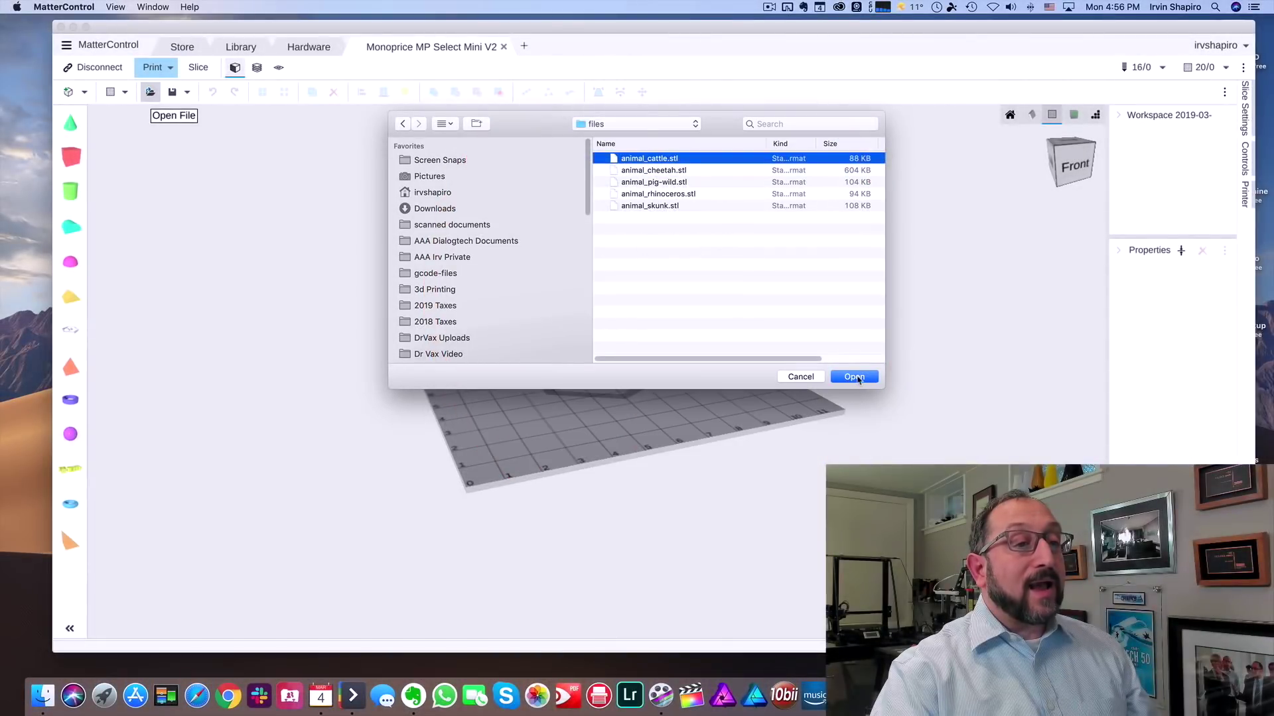
click(854, 377)
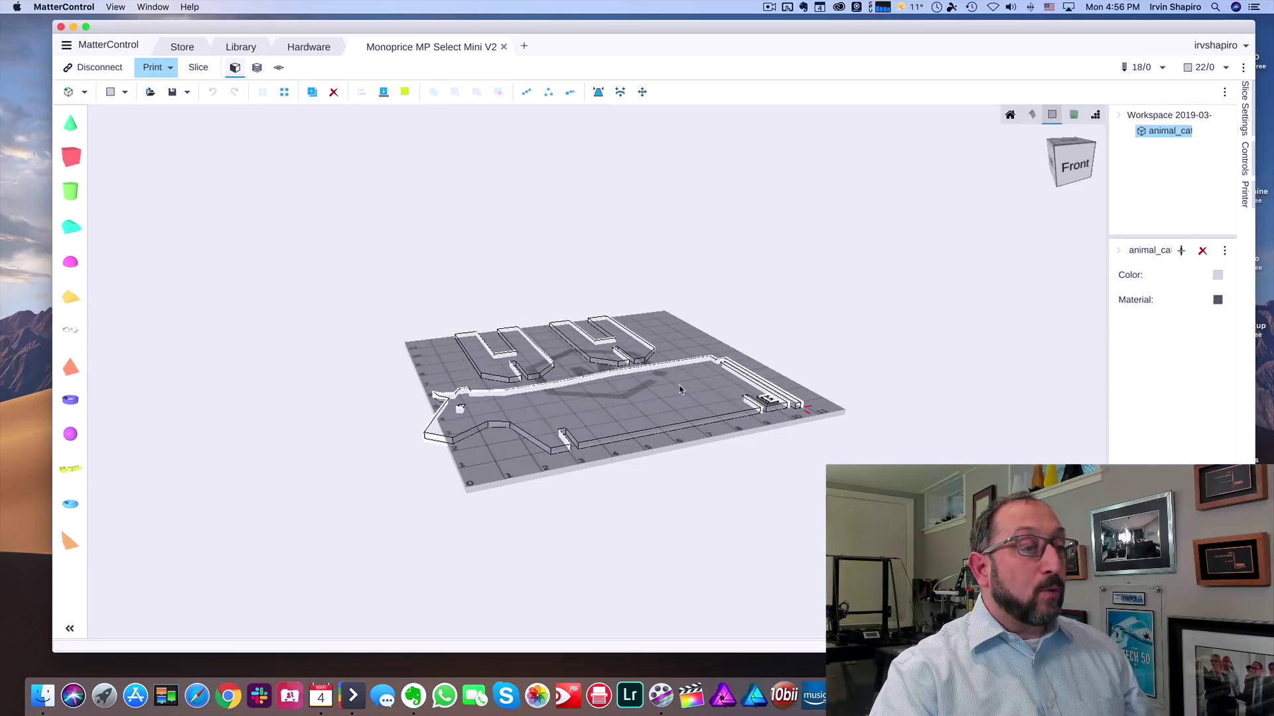
- Scale the cattle model down to about 90.5 mm wide, move it toward the middle of the bed, and deselect it
drag(680, 389, 693, 393)
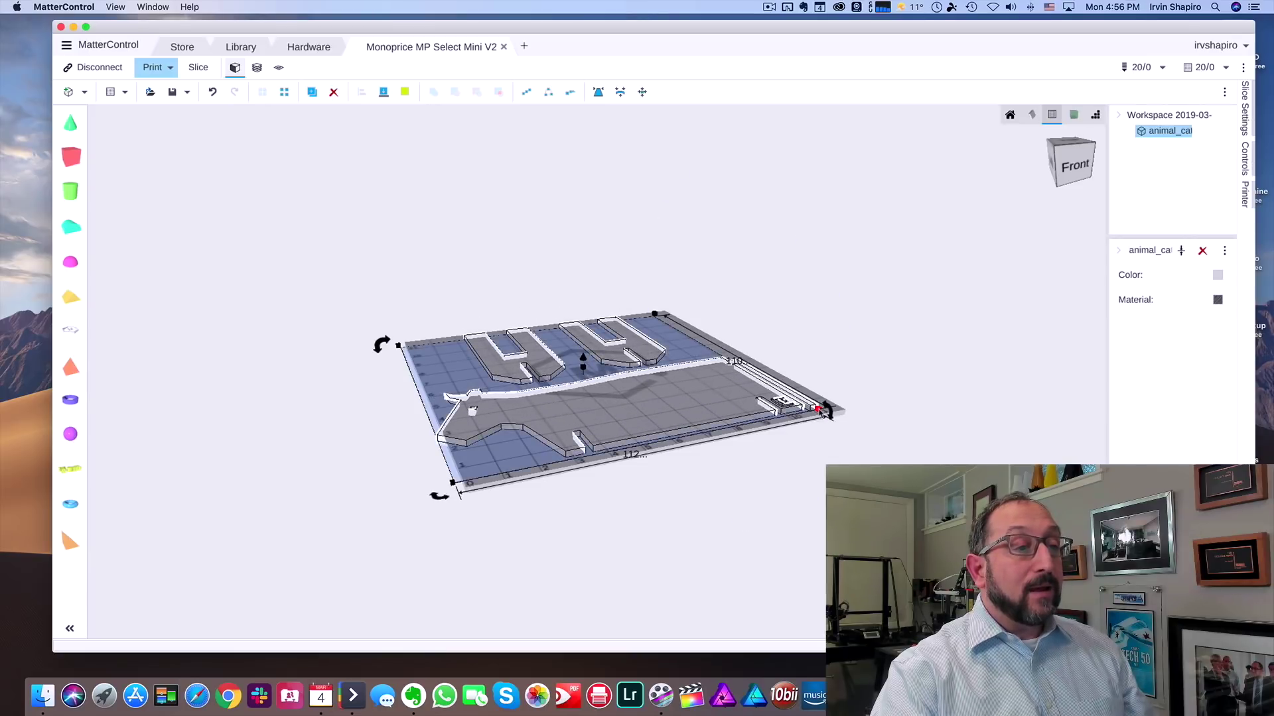
drag(823, 411, 719, 394)
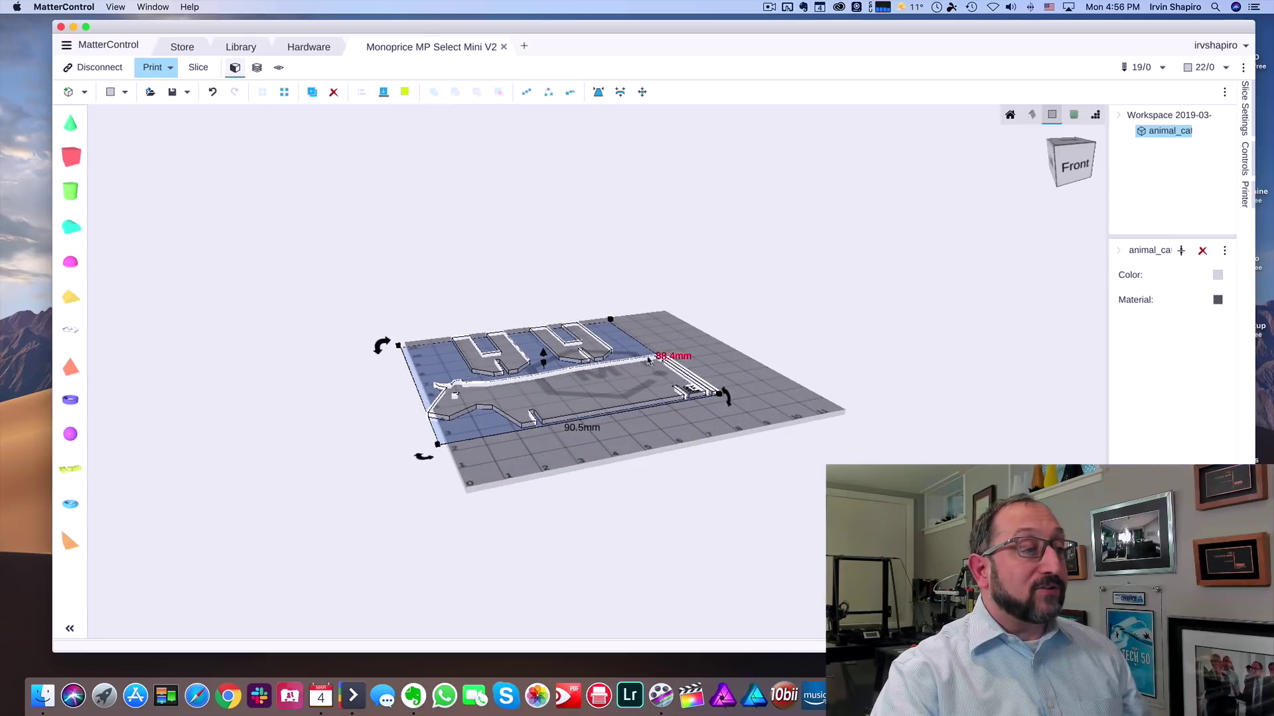
drag(609, 374, 649, 383)
click(800, 465)
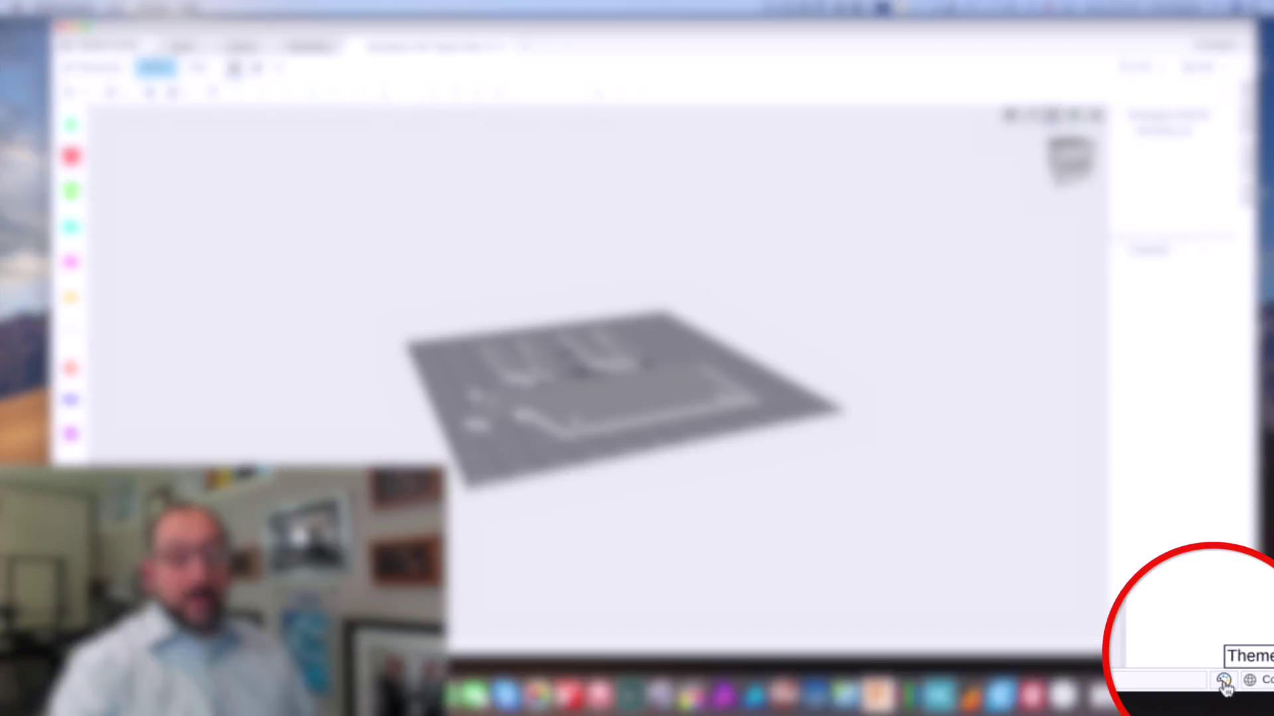
- Try the Classic Dark theme, switch back to Light White, and deselect the model
click(1168, 647)
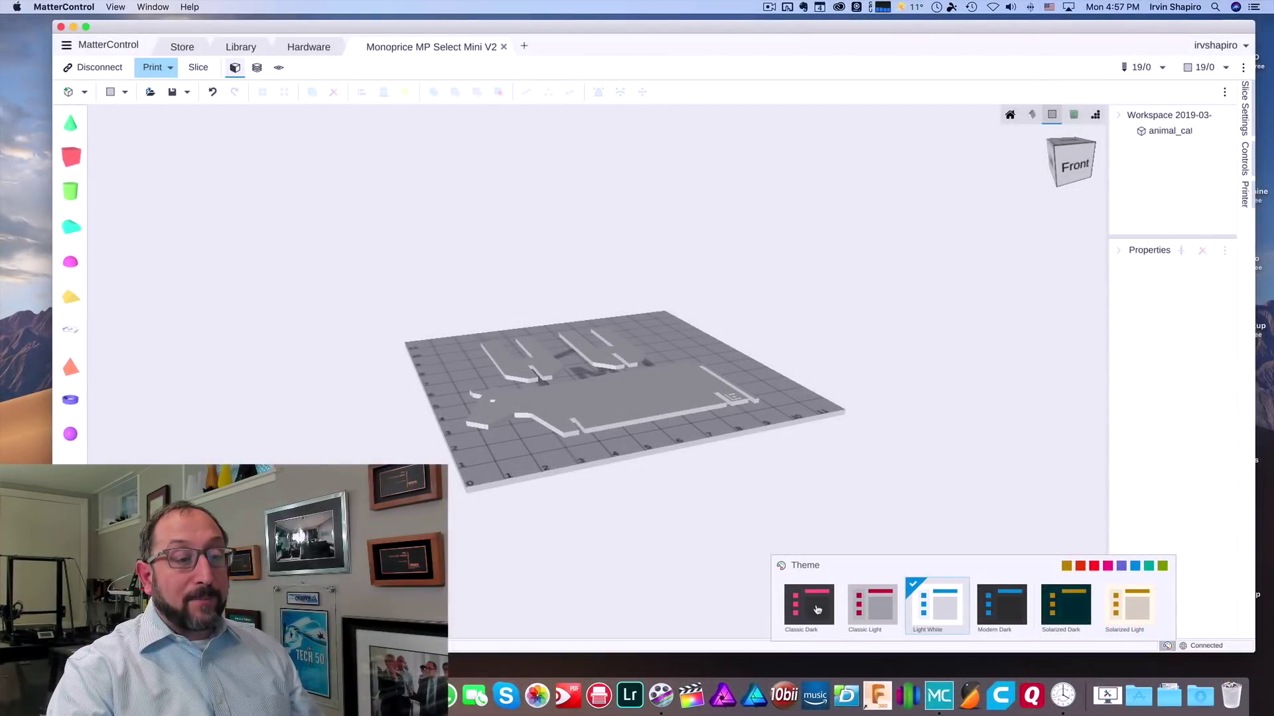
click(817, 609)
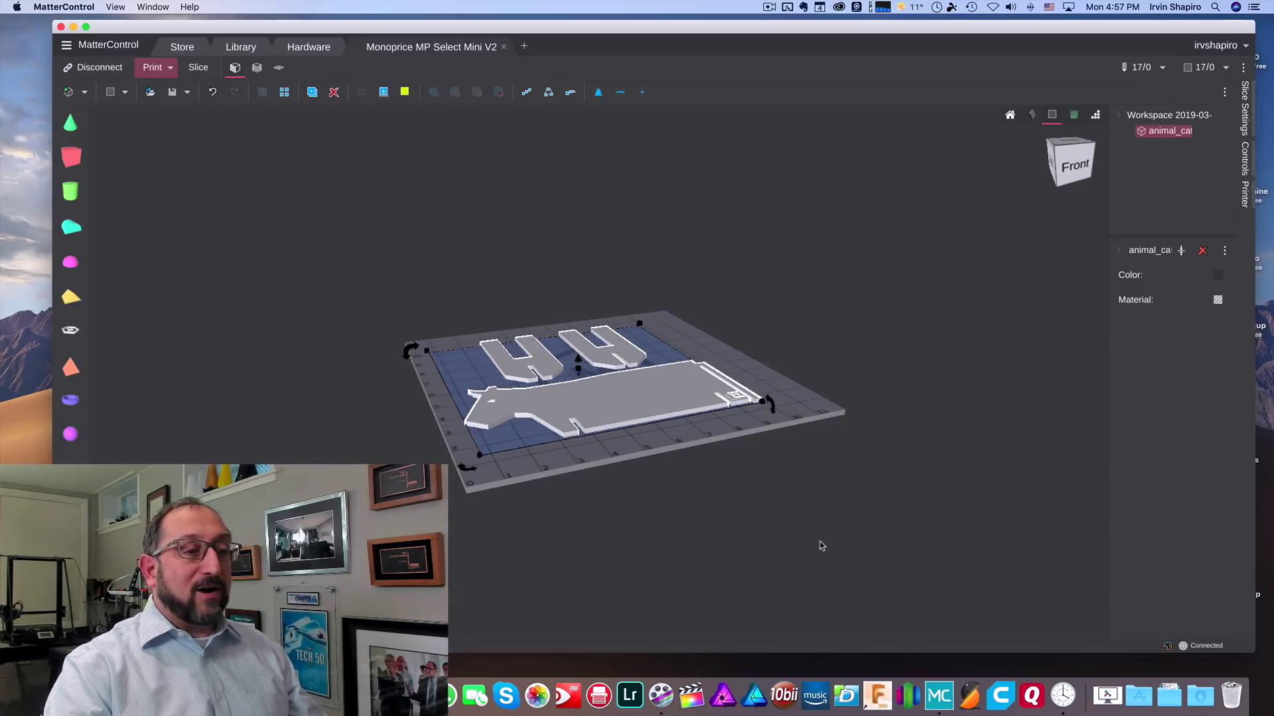
click(1167, 645)
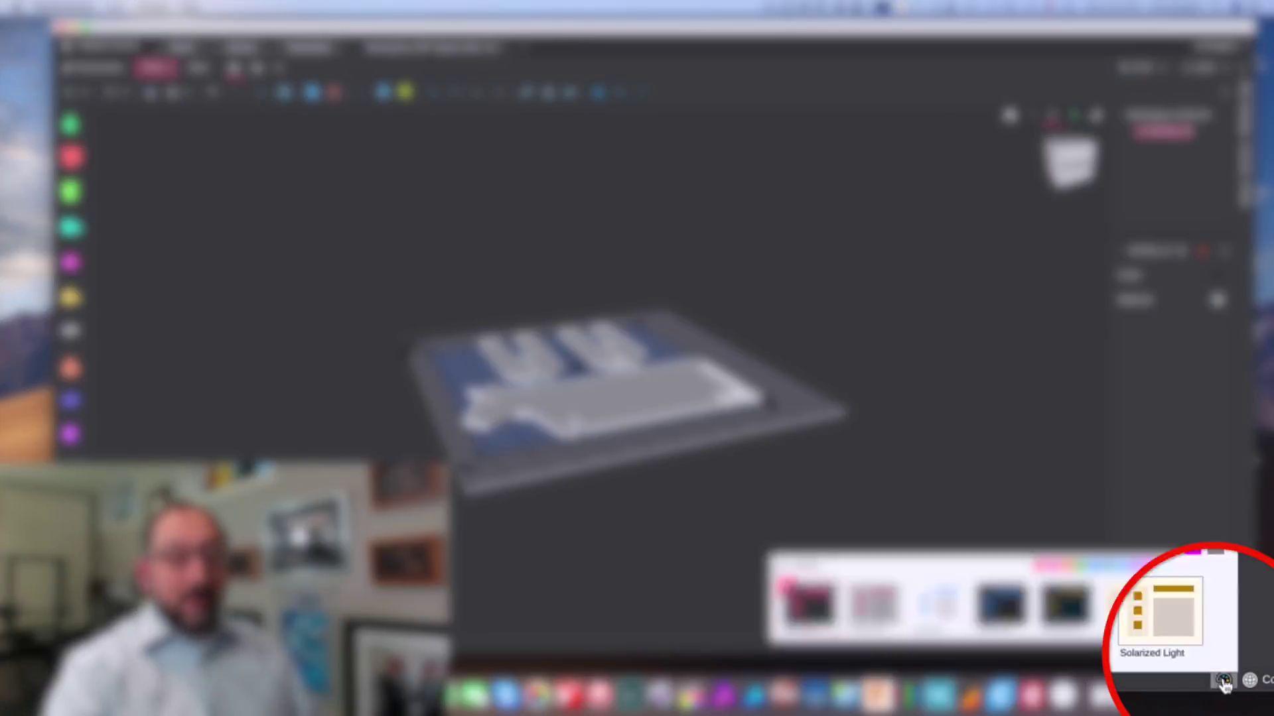
click(942, 614)
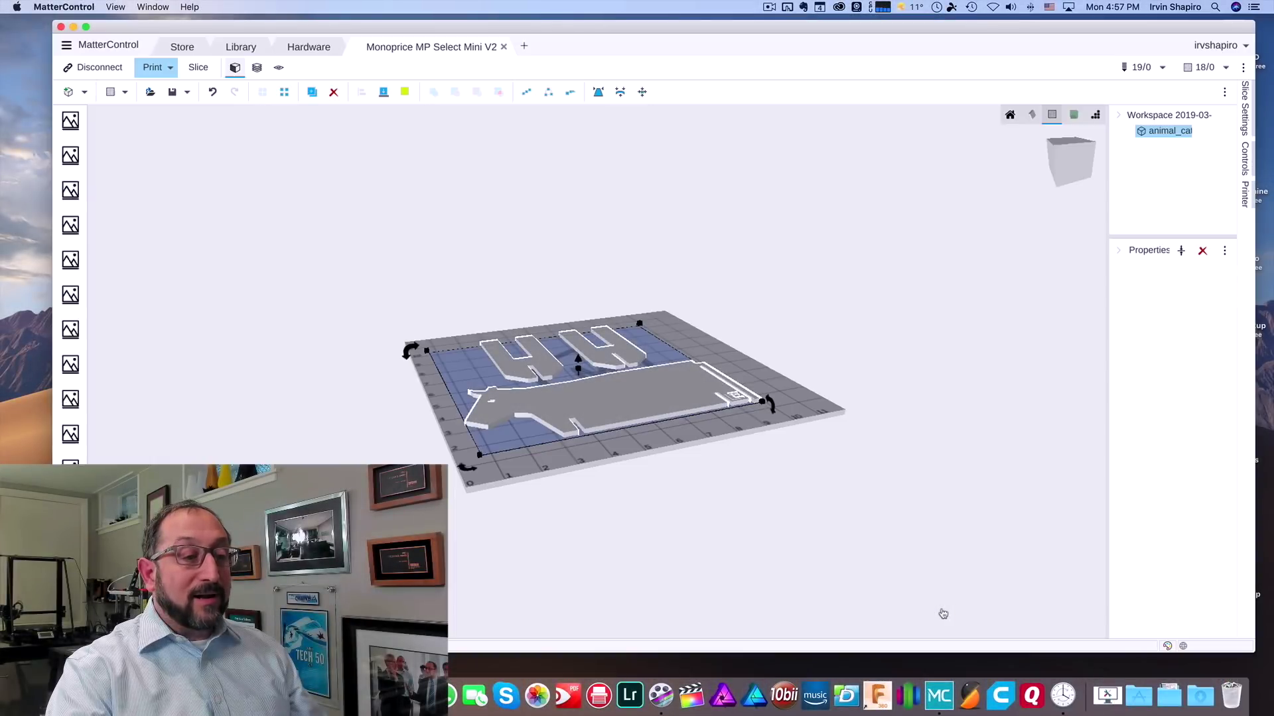
click(830, 528)
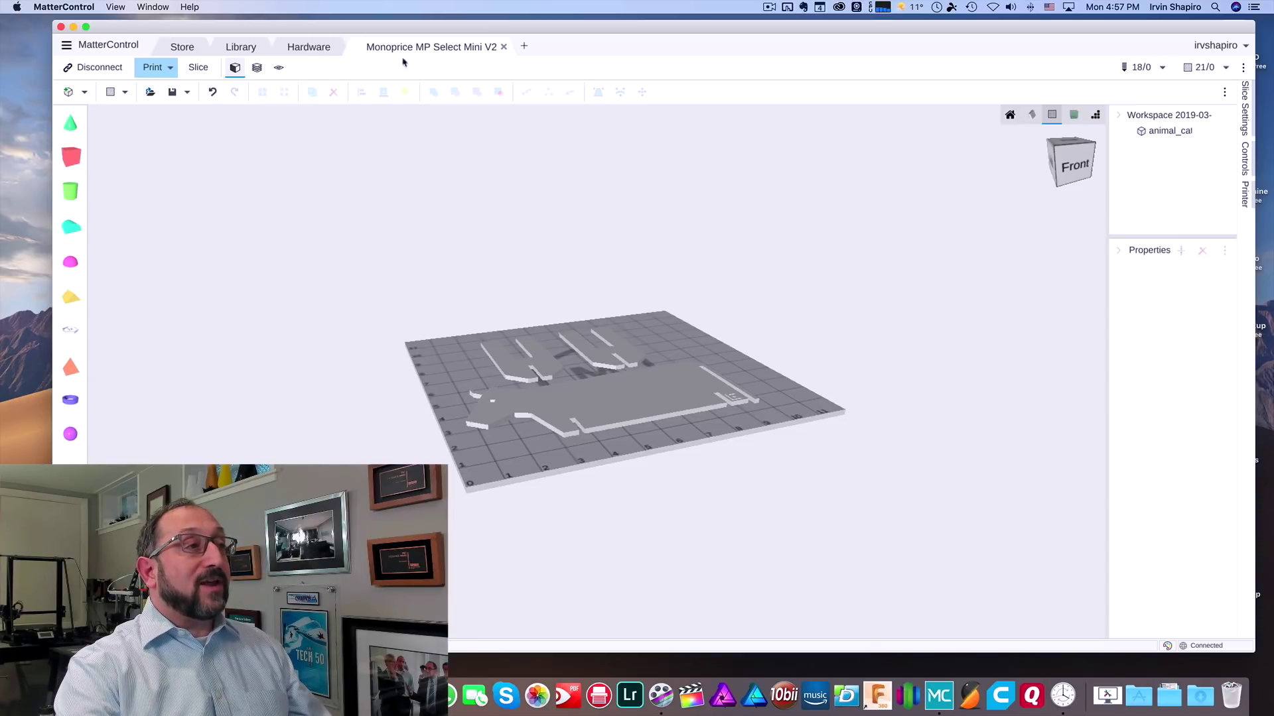
- Slice the cattle model, review its layers and toolpaths in 3D, and restore the home view
click(205, 72)
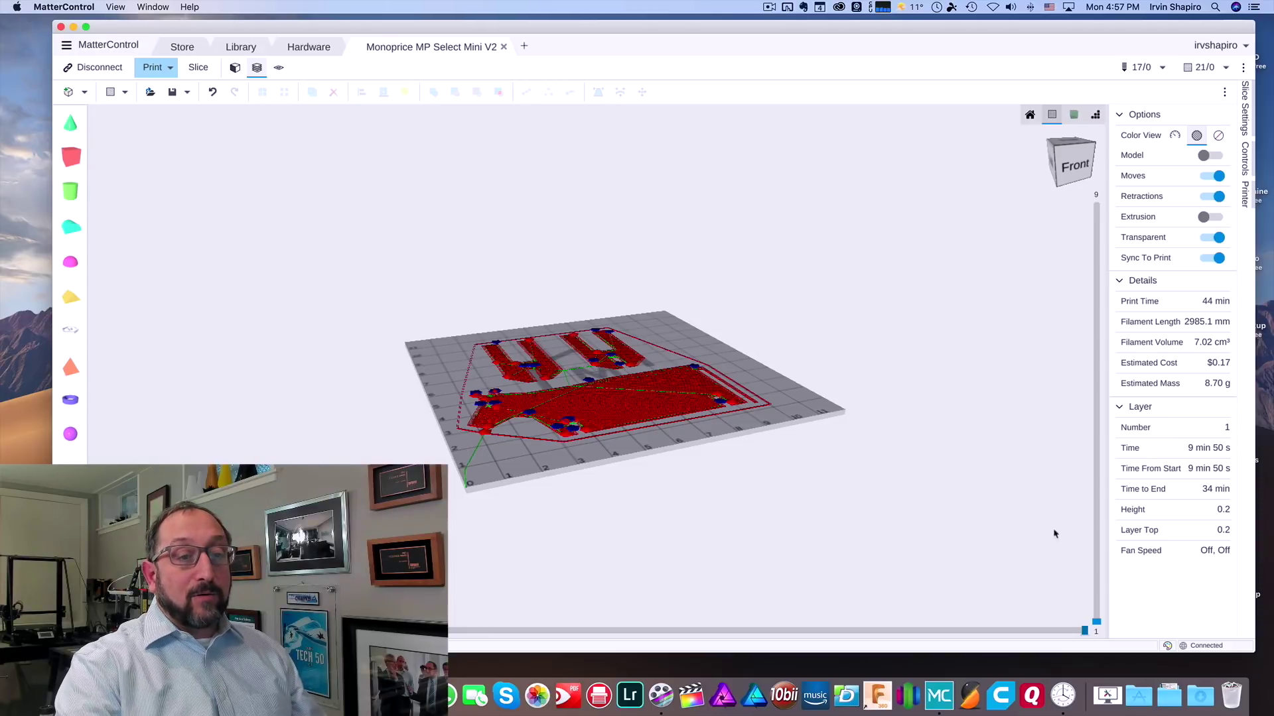
drag(1096, 624, 1095, 201)
drag(954, 338, 1113, 665)
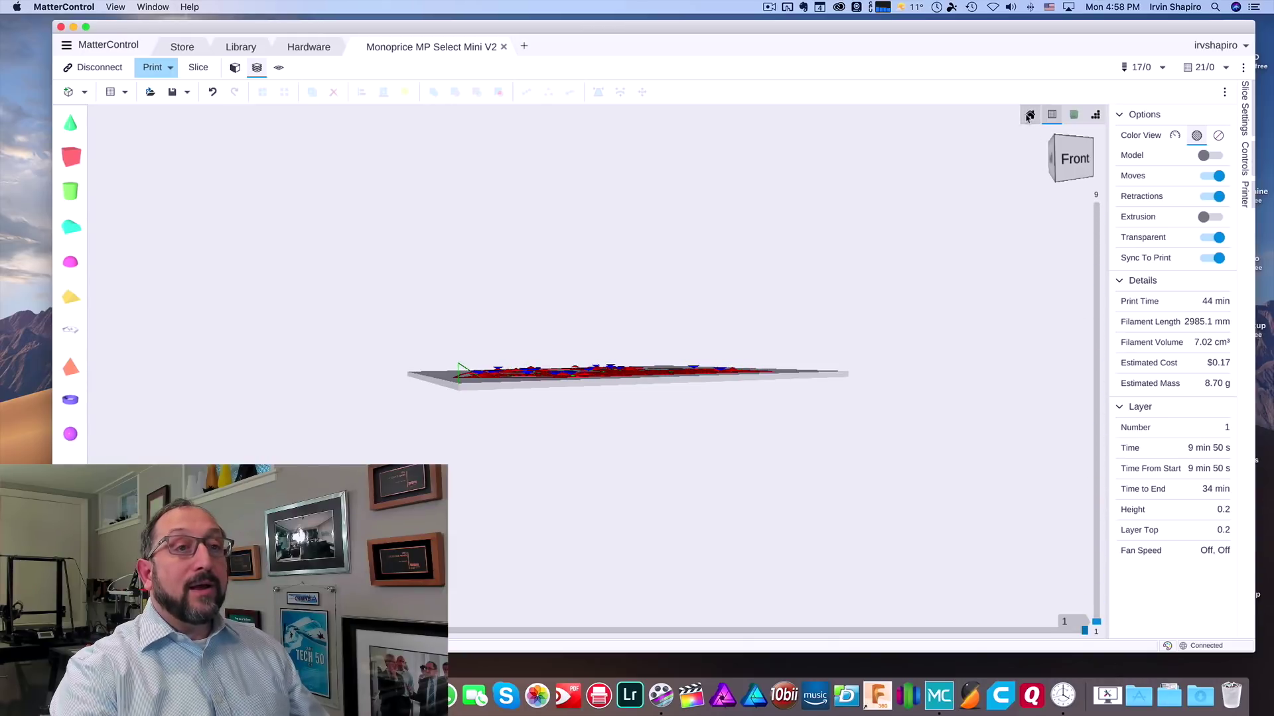
click(1030, 114)
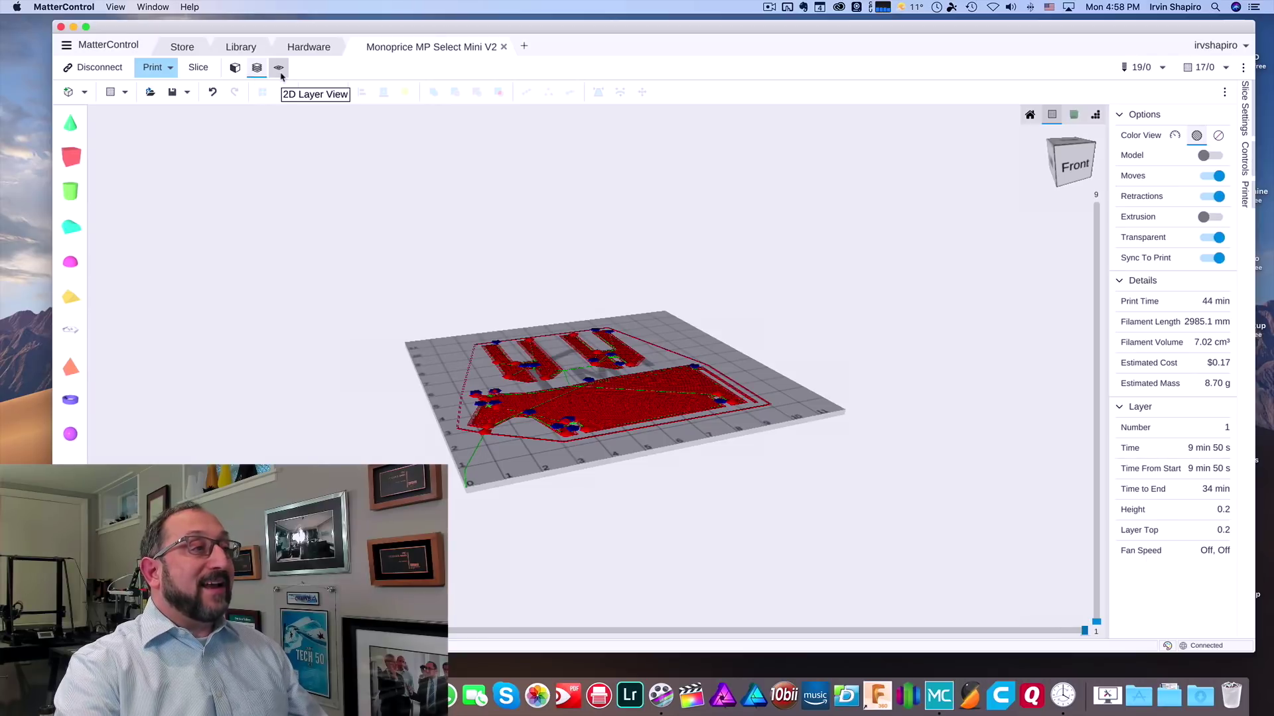
- Examine the first layer of the sliced cattle model in the 2D layer view
click(279, 69)
mouse_move(1097, 621)
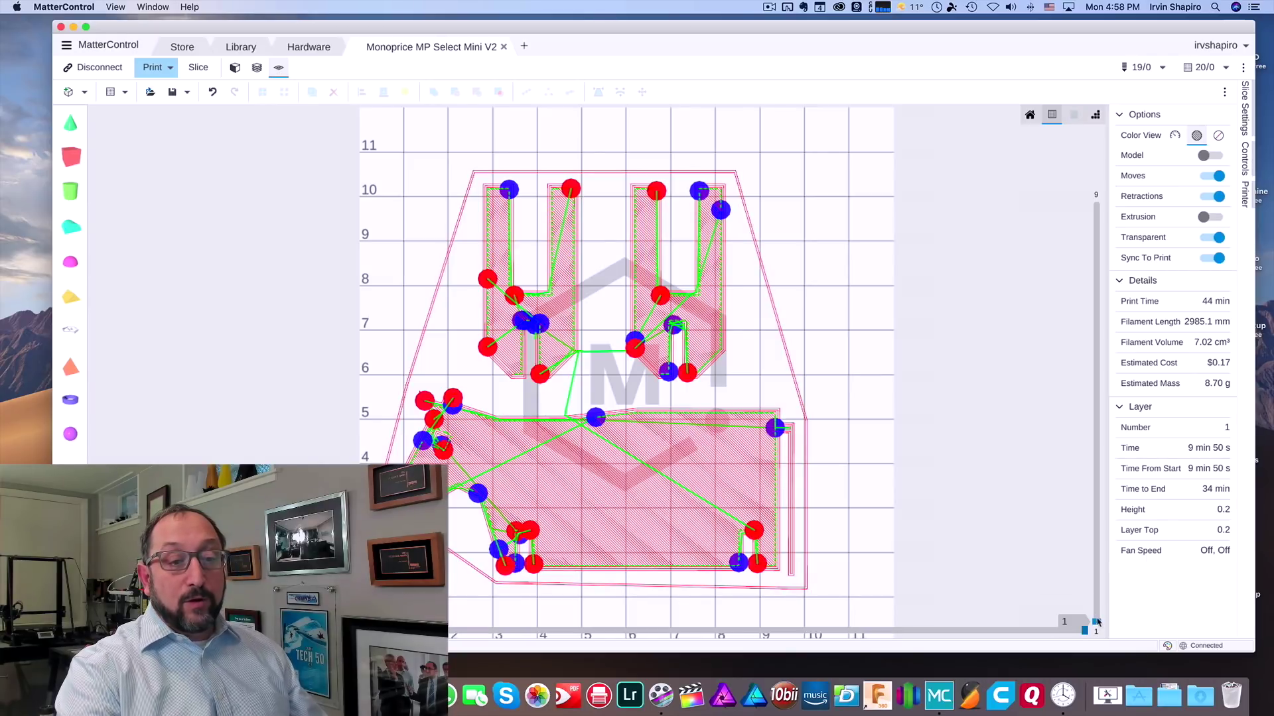
mouse_move(1097, 621)
mouse_down()
mouse_move(1082, 462)
mouse_move(1097, 199)
mouse_move(1097, 627)
mouse_up()
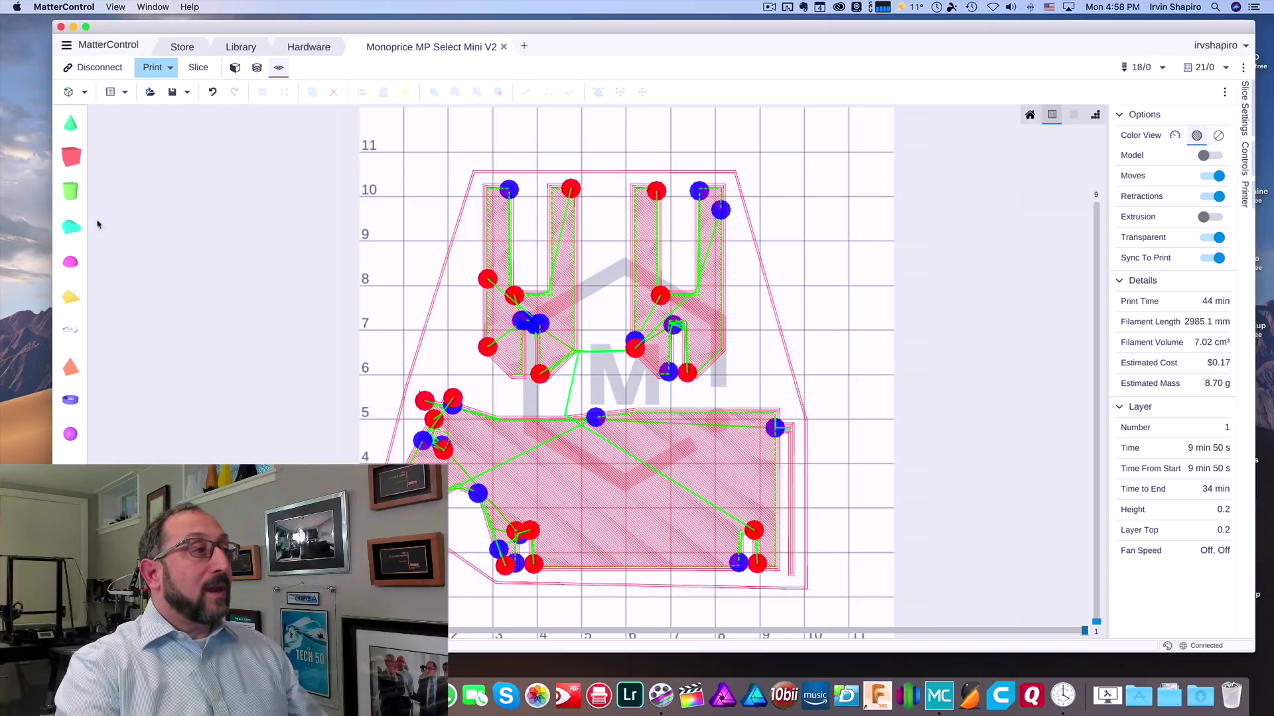
- Run the required print setup and select PLA as the printing material
click(170, 70)
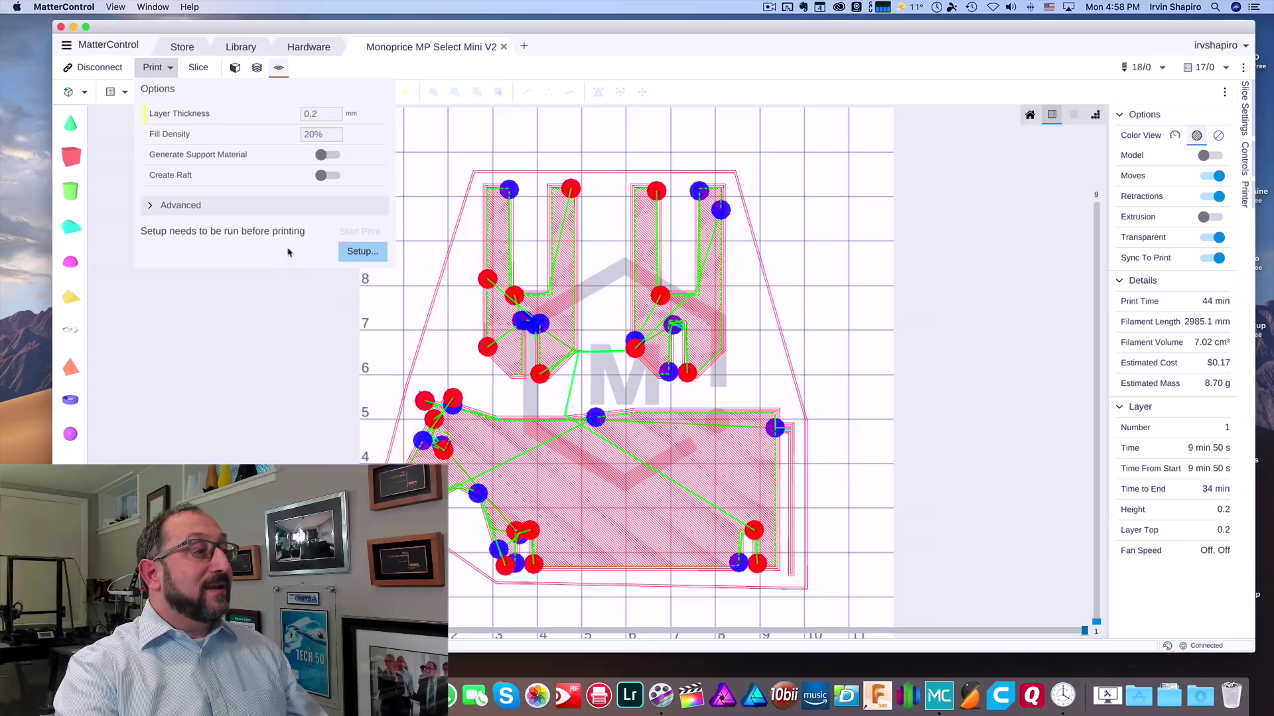
click(358, 252)
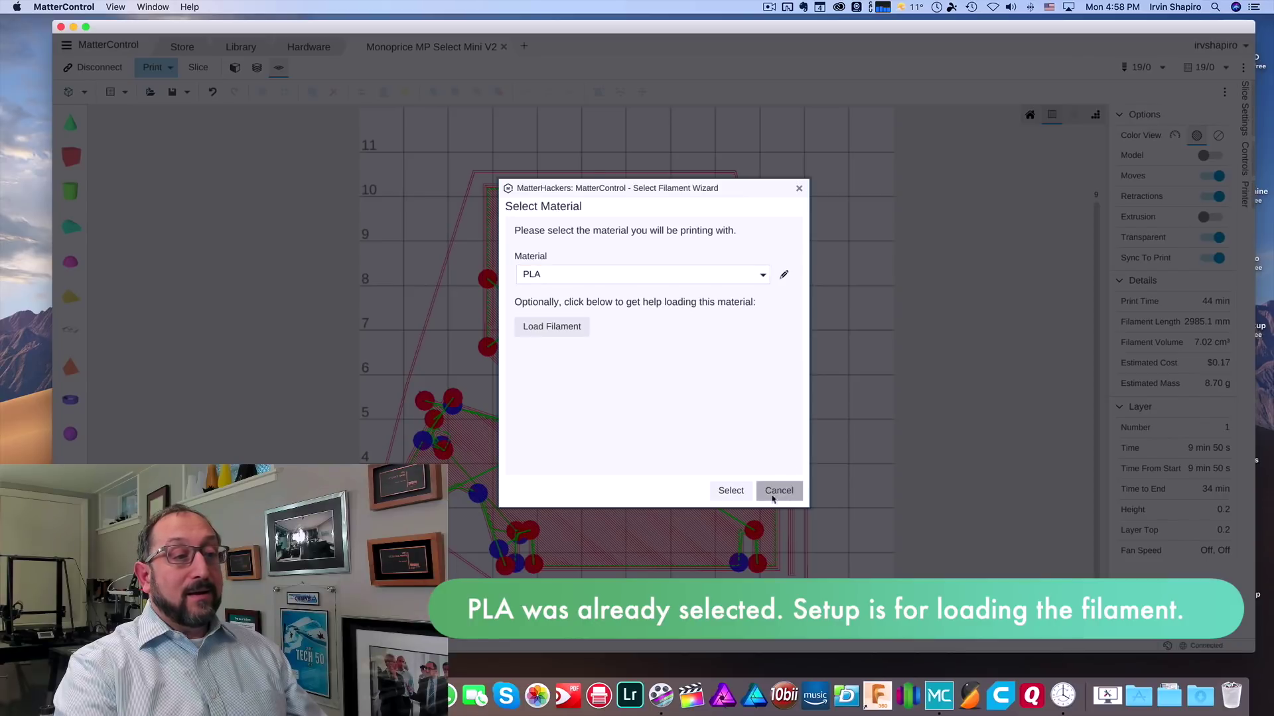
click(731, 491)
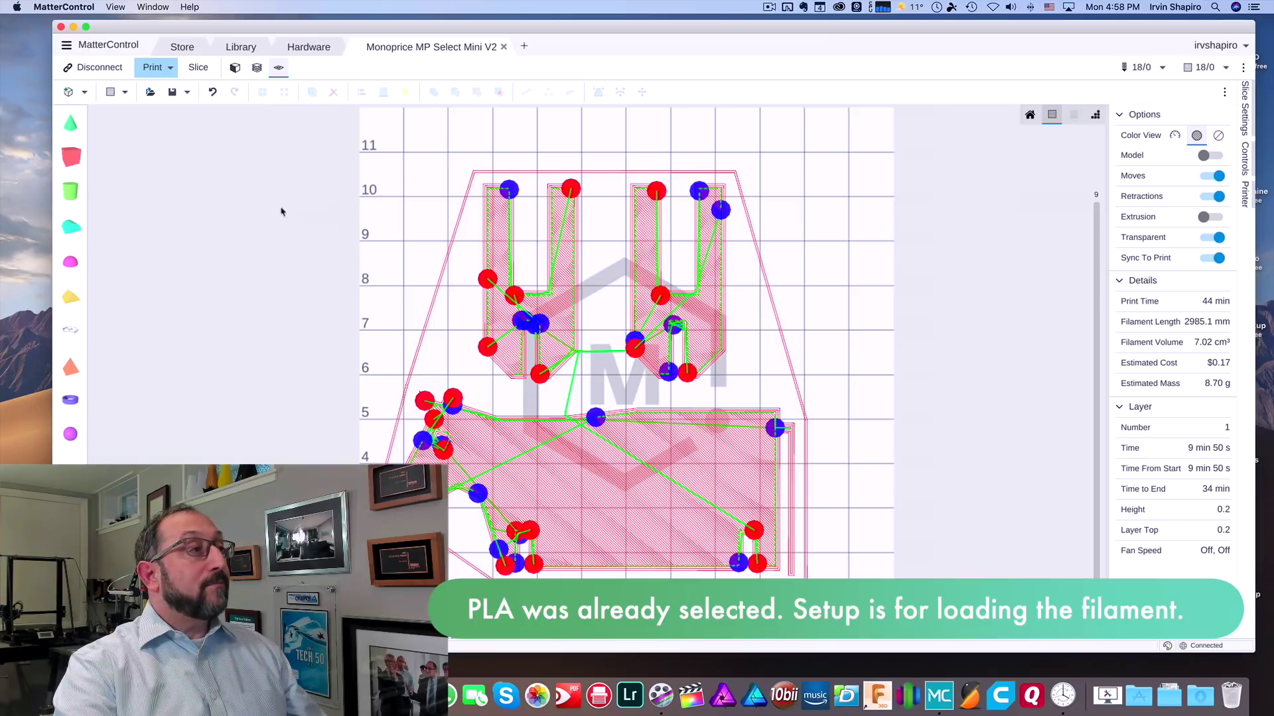
- Start printing the cattle model, and cancel the print
click(153, 68)
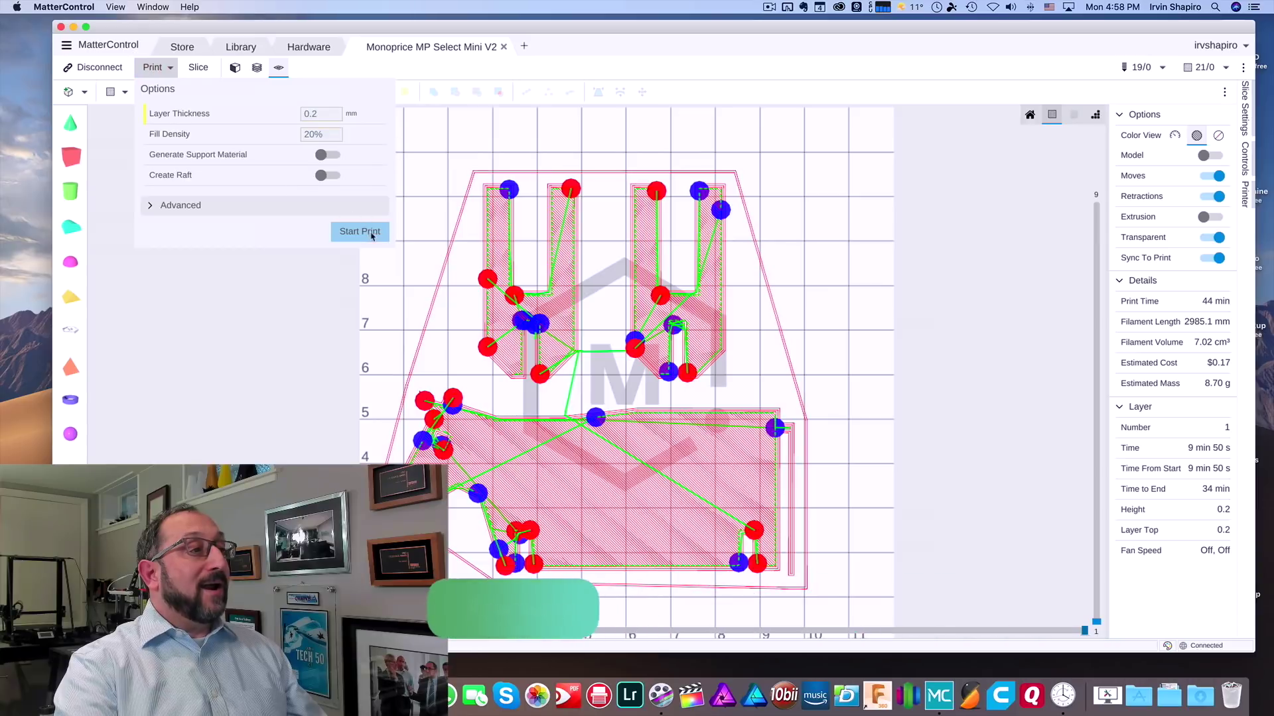
click(372, 233)
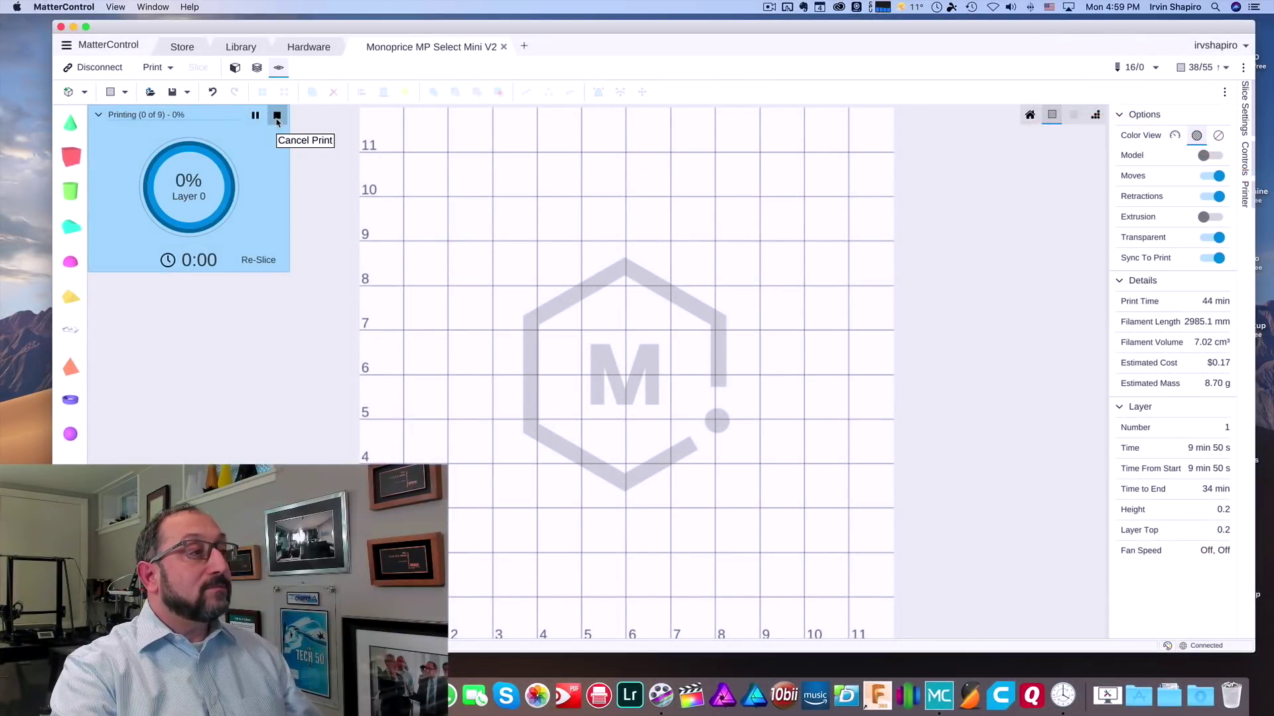
click(277, 117)
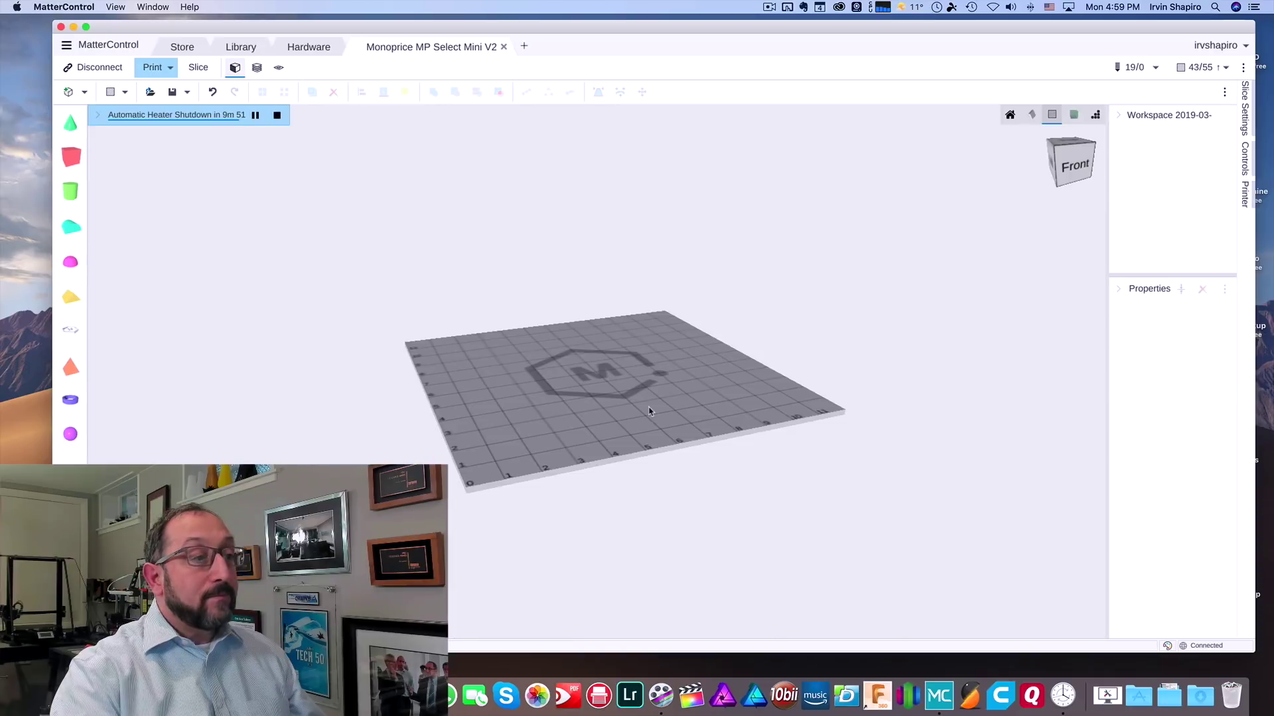
- Open 3DBenchy.stl from the 3d Printing folder, shift it toward the back of the bed, and deselect it
click(151, 94)
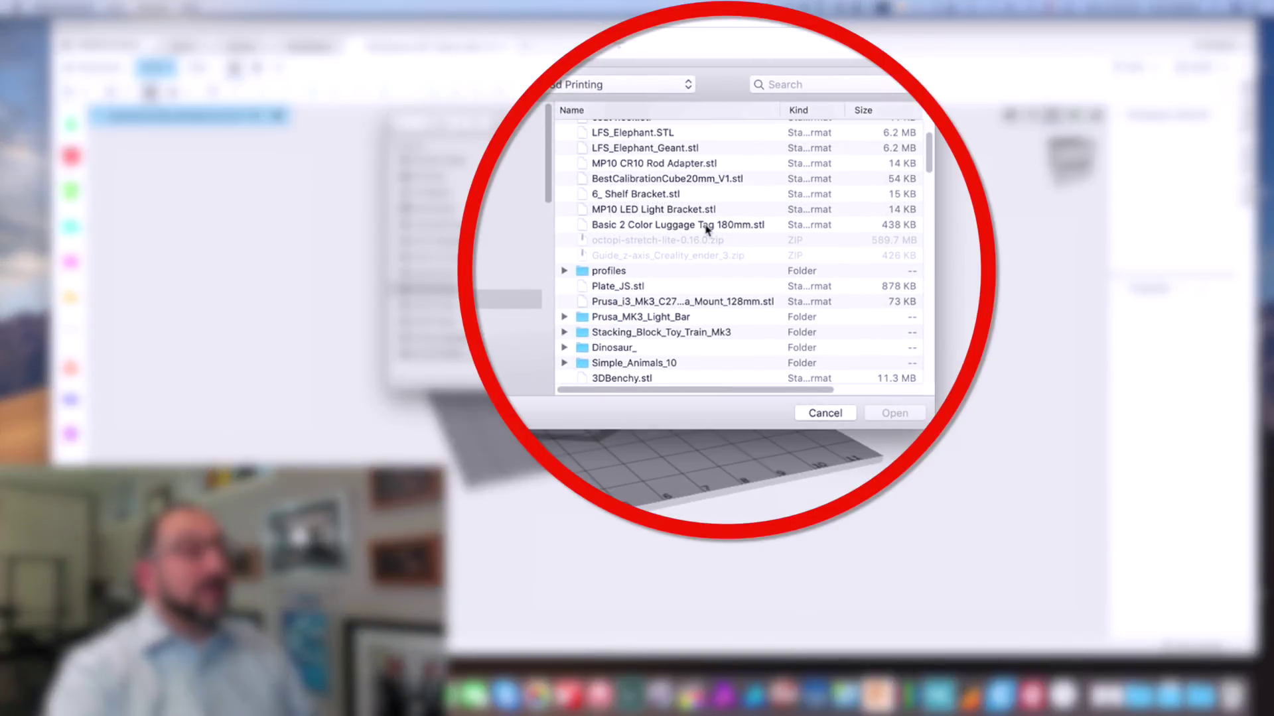
scroll(707, 230, down, 3)
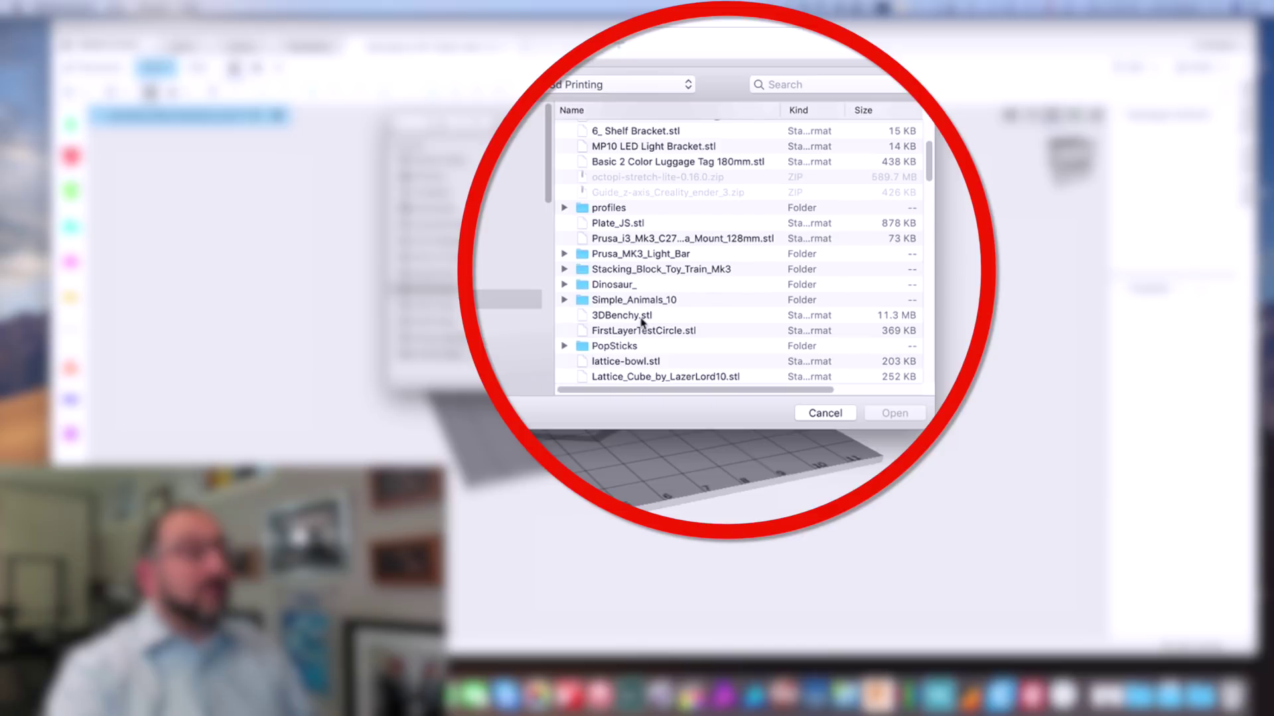
click(642, 321)
click(892, 415)
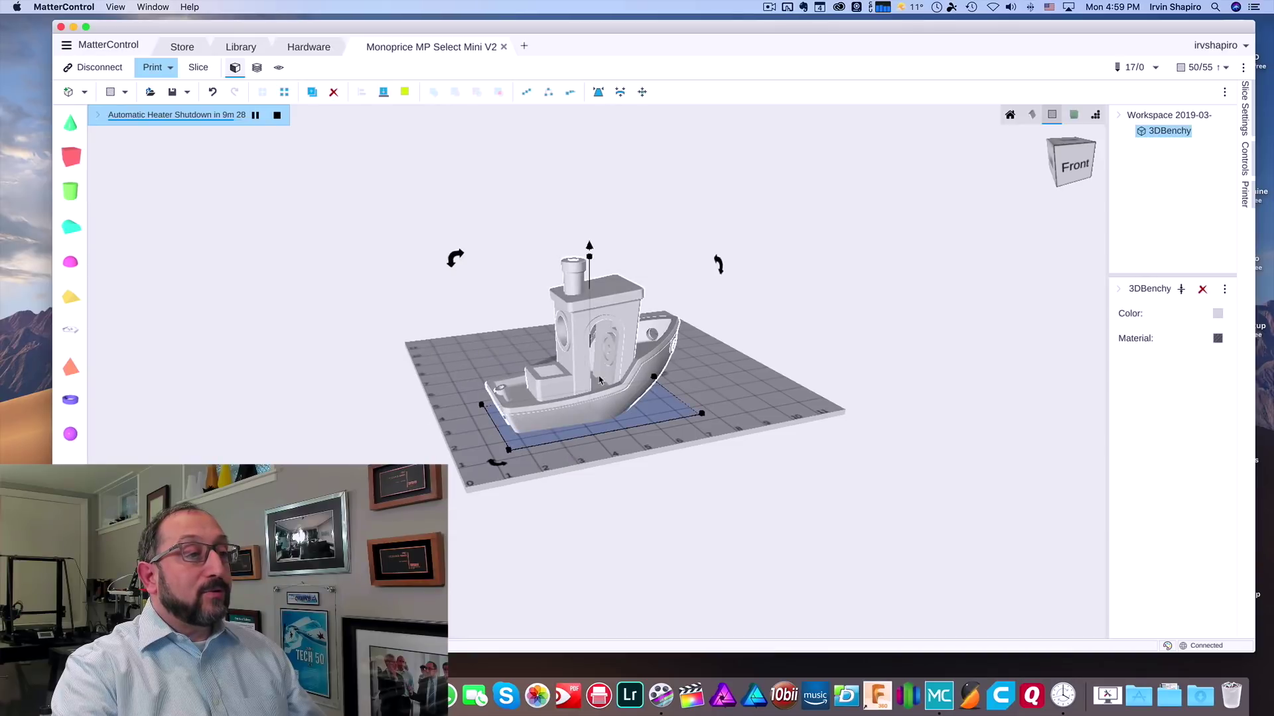
drag(606, 410, 630, 389)
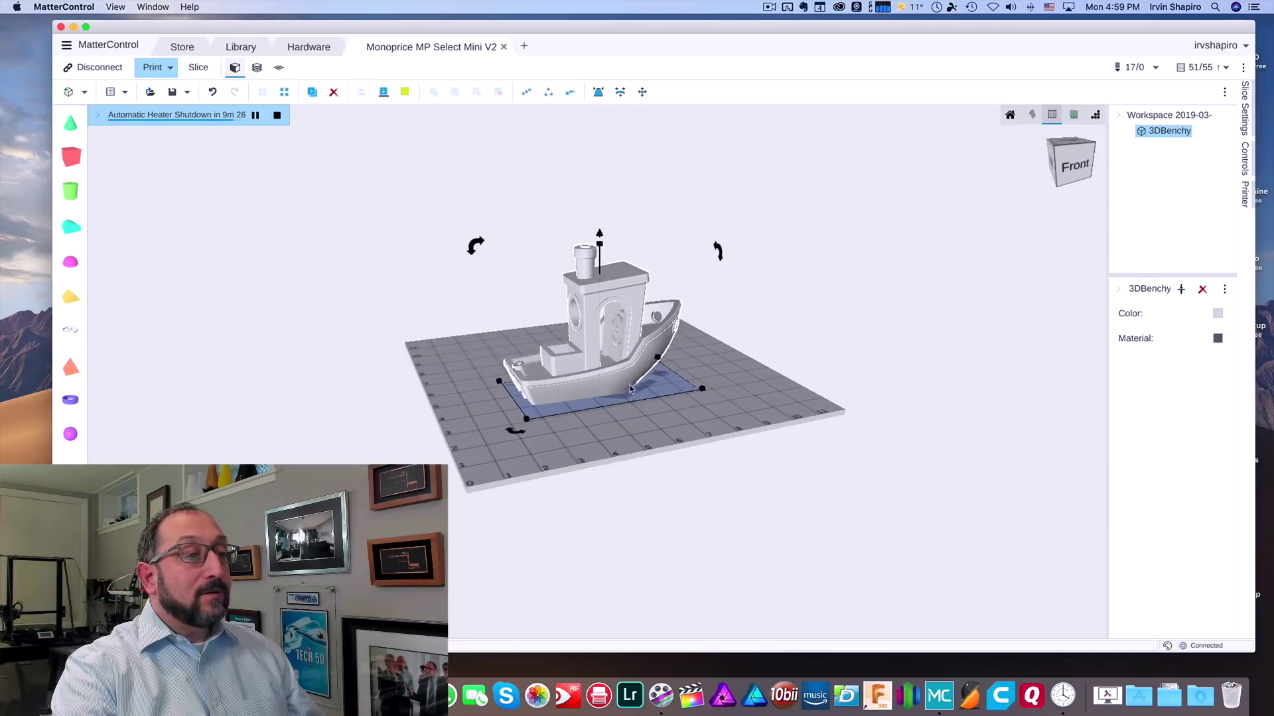
click(789, 396)
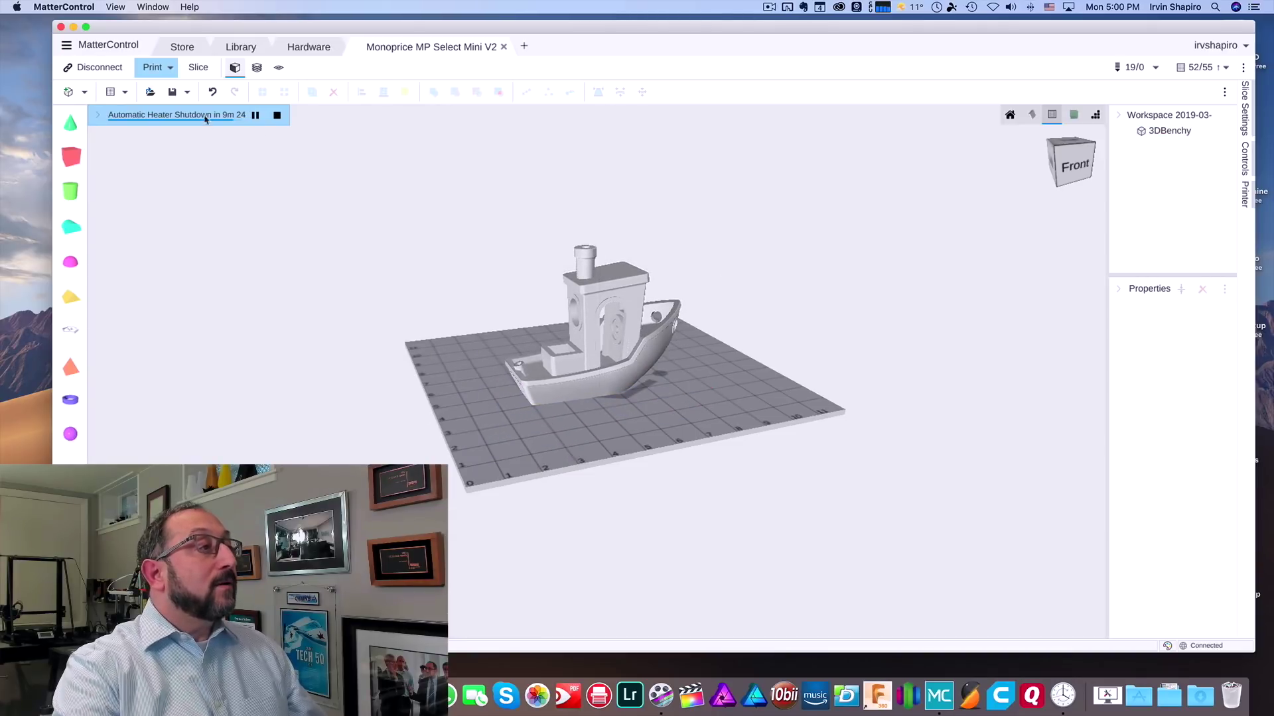
- Slice the 3DBenchy model and preview its toolpaths up to layer 240
click(199, 69)
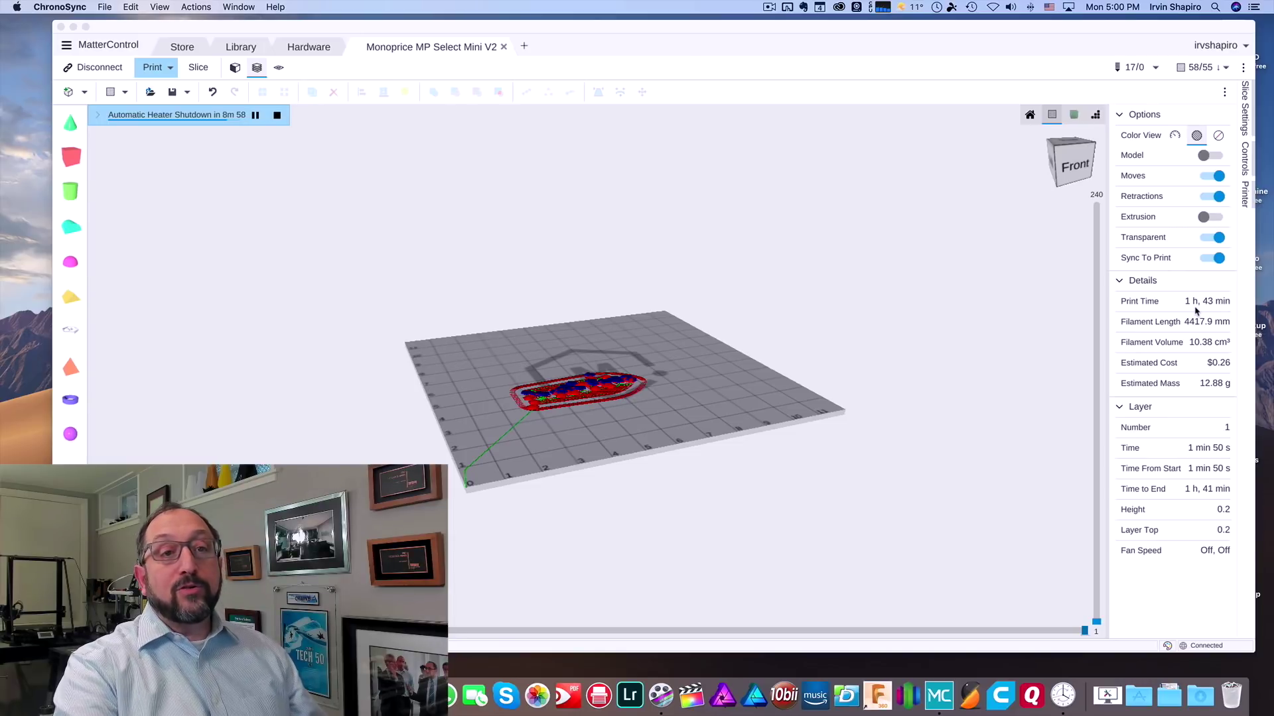
click(1093, 616)
mouse_move(1097, 611)
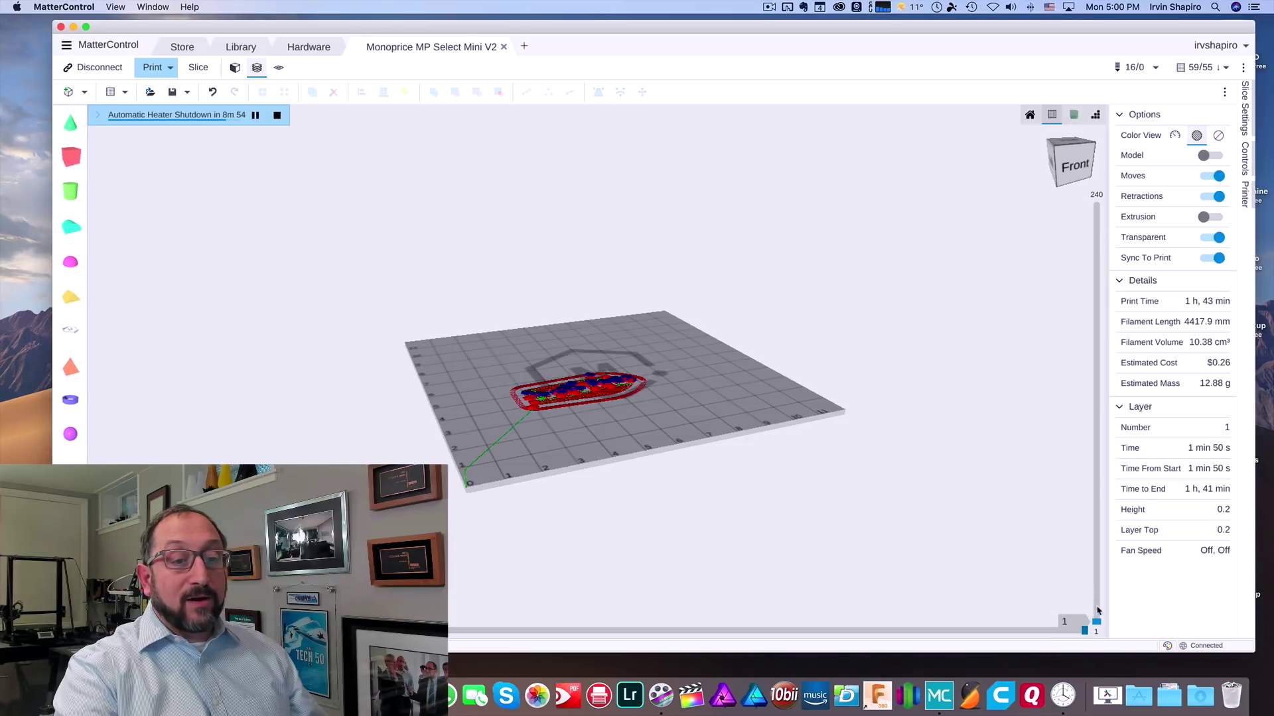
drag(1097, 625, 1097, 195)
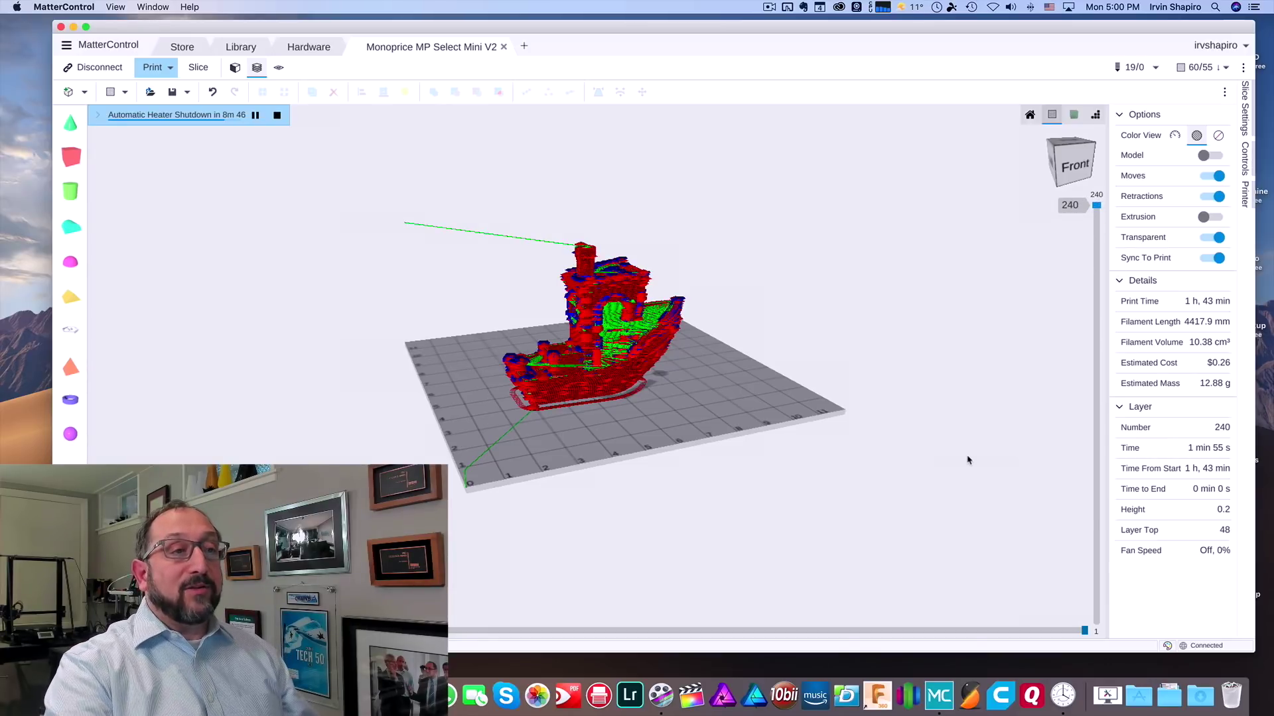
- Examine the general and speed slice settings, including the Layers / Surface options and the fan settings
click(1245, 109)
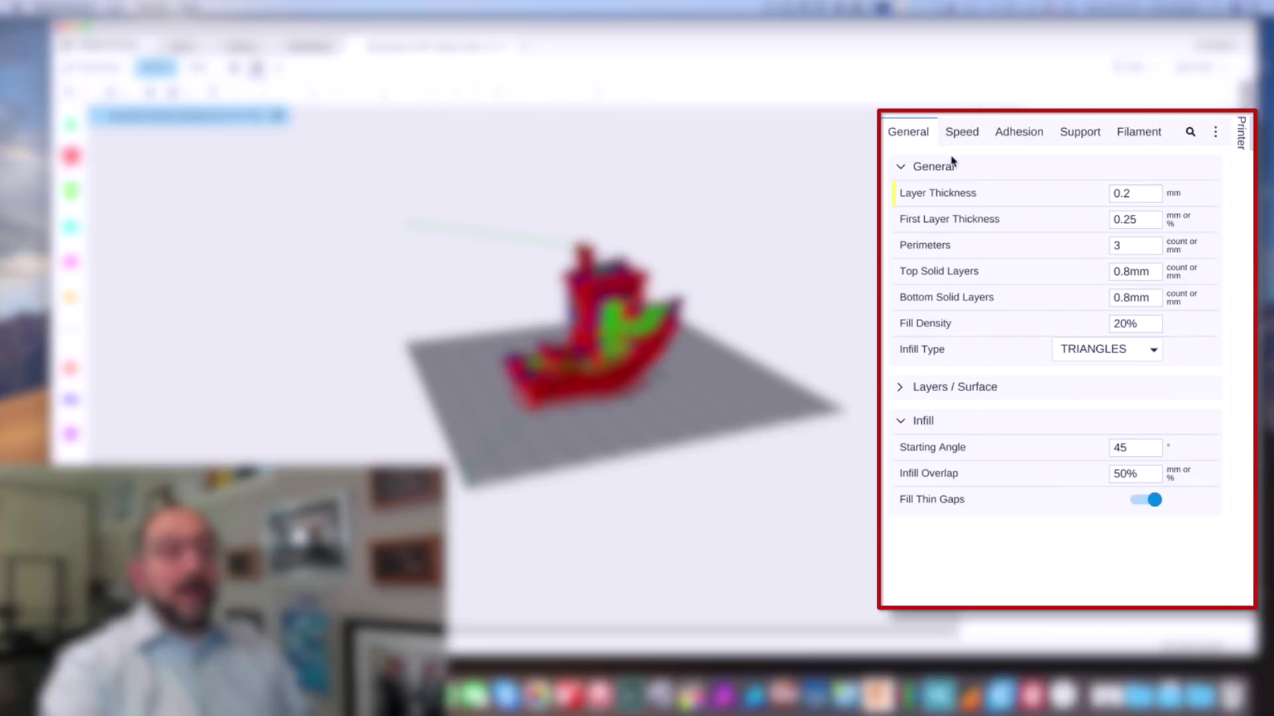
click(900, 389)
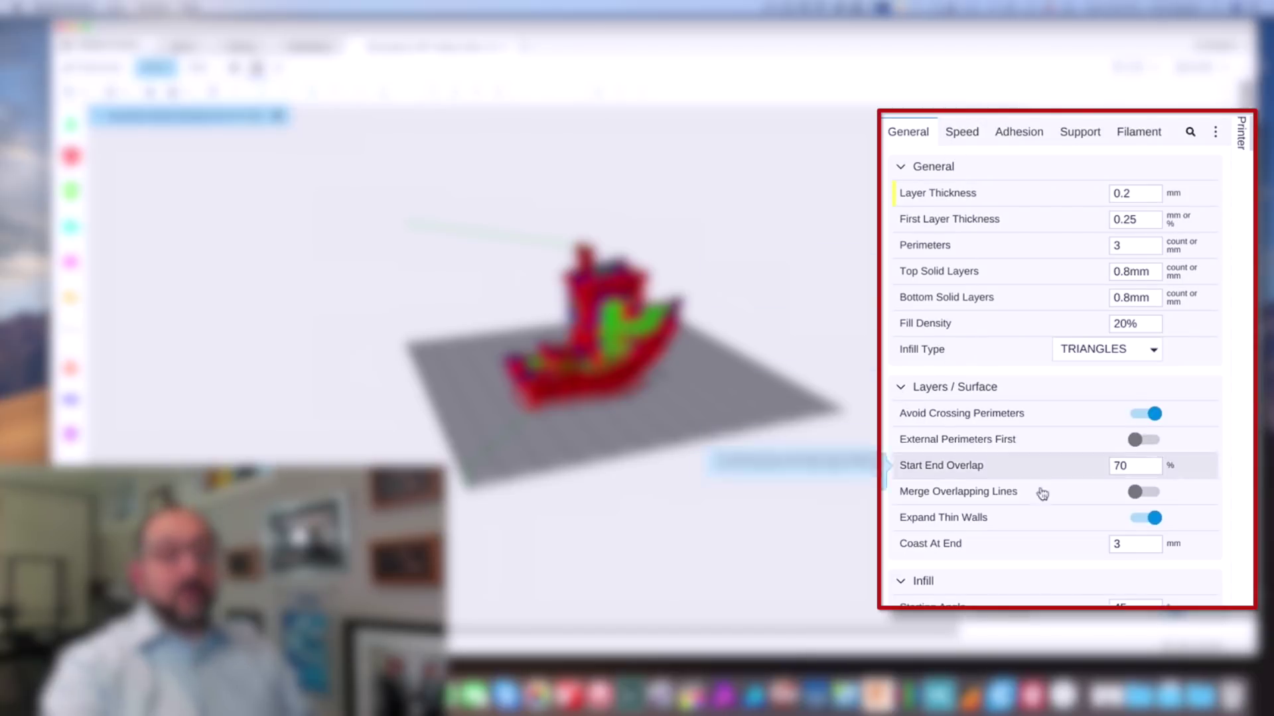
click(967, 133)
scroll(1029, 446, down, 1)
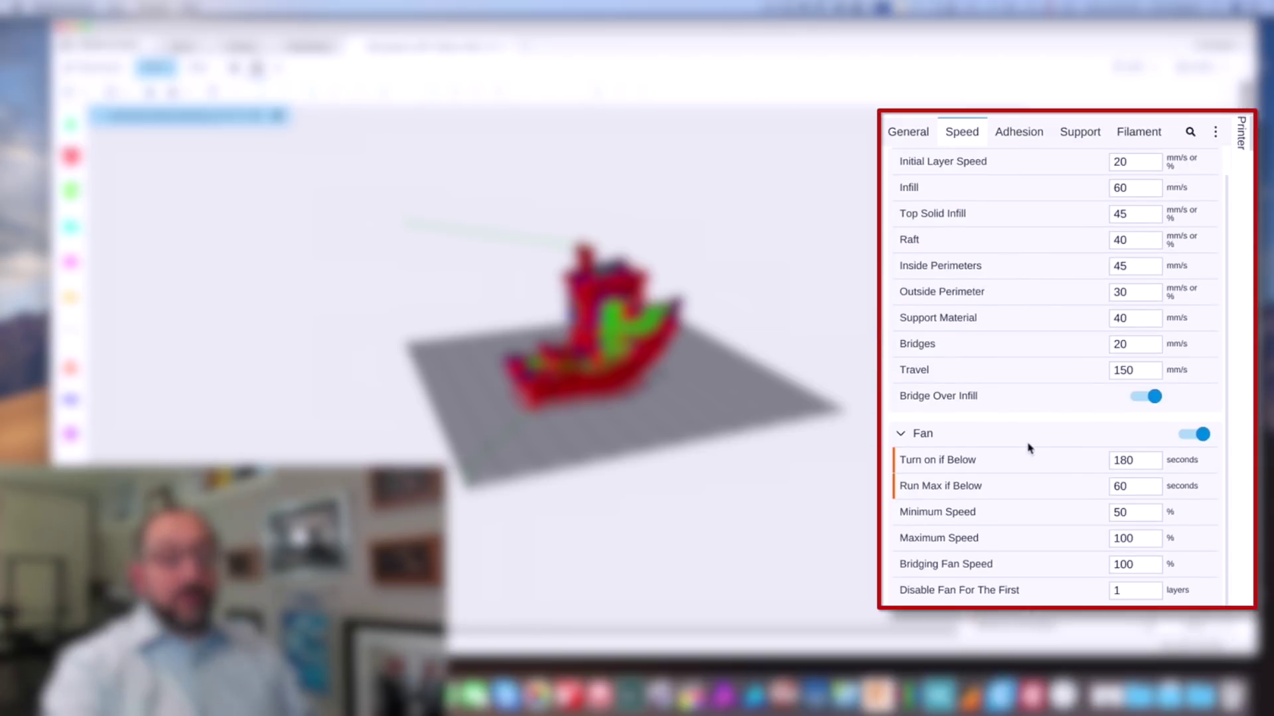
scroll(1028, 448, up, 1)
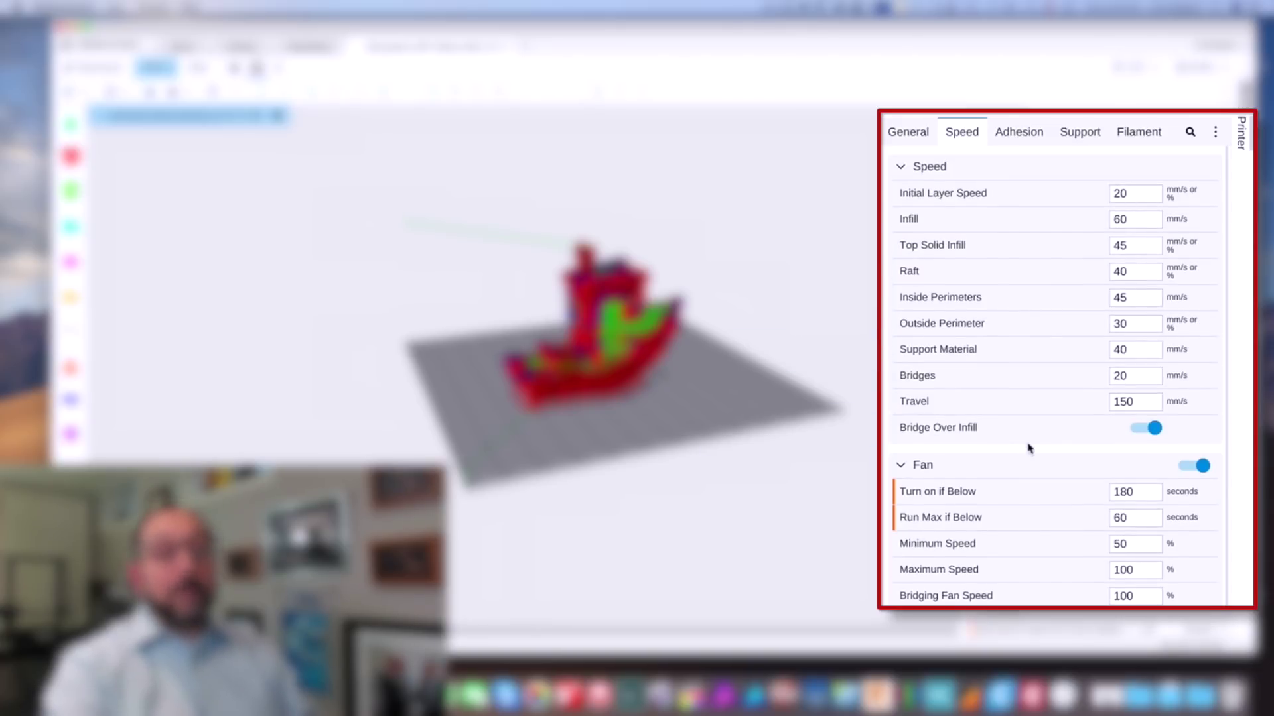
- Examine the adhesion, support and filament slice settings, including the support air gap, and return to the general slice settings
click(1033, 133)
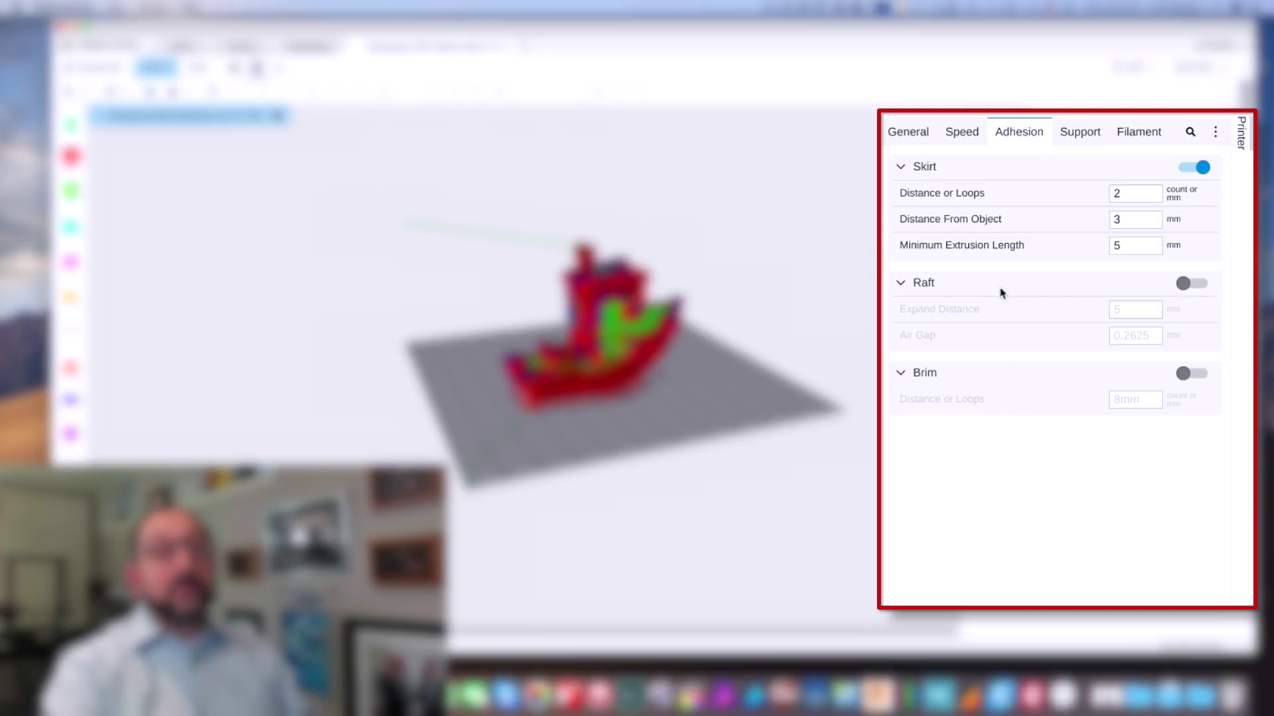
click(1079, 136)
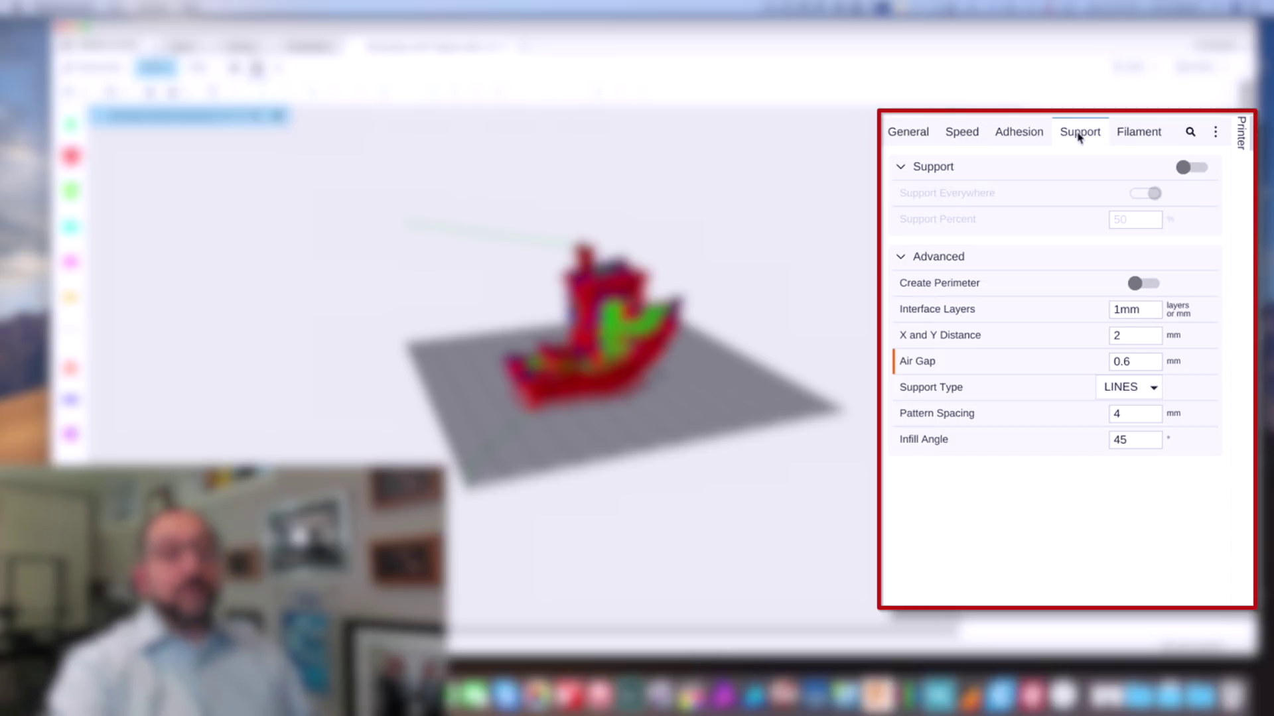
click(1134, 134)
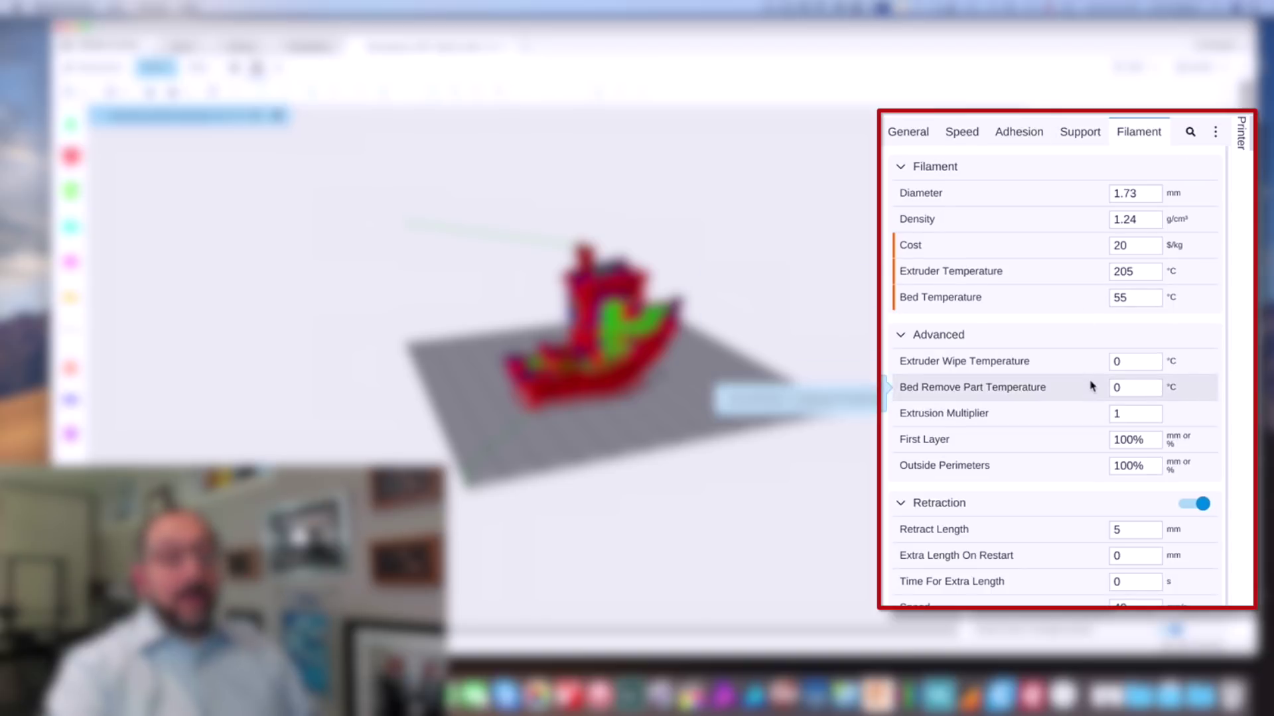
scroll(1064, 375, down, 1)
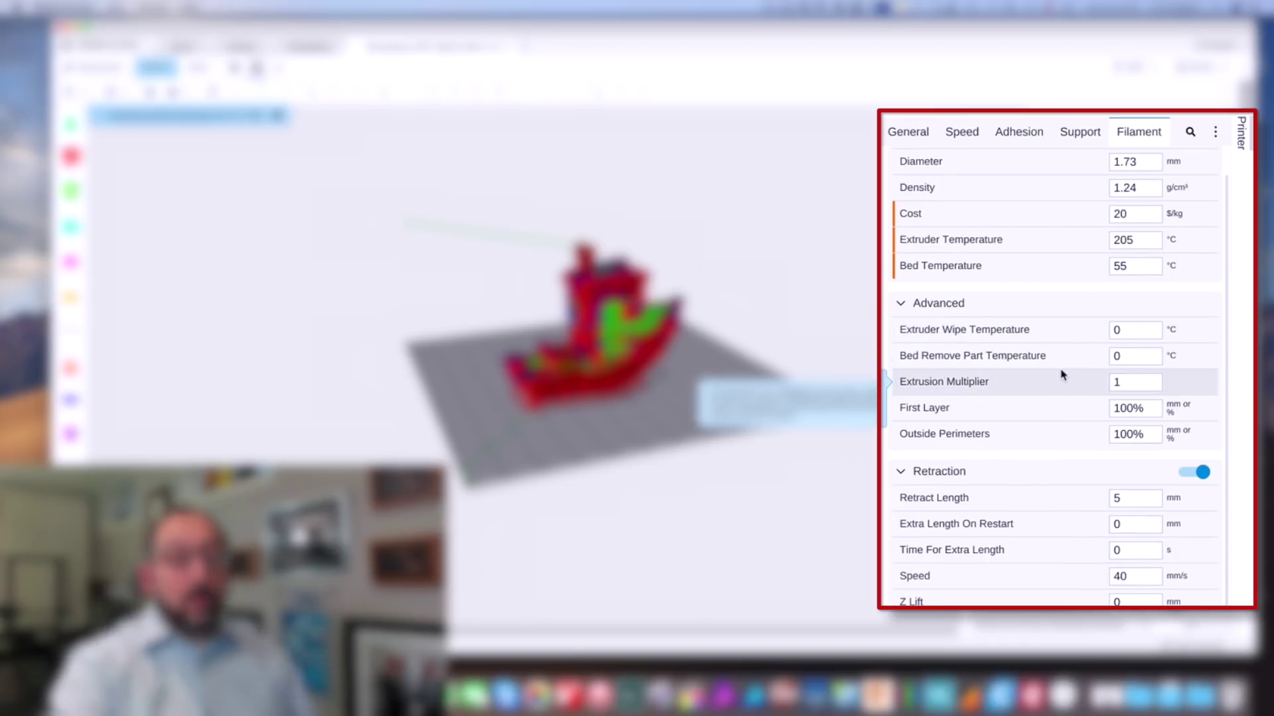
scroll(1062, 374, up, 1)
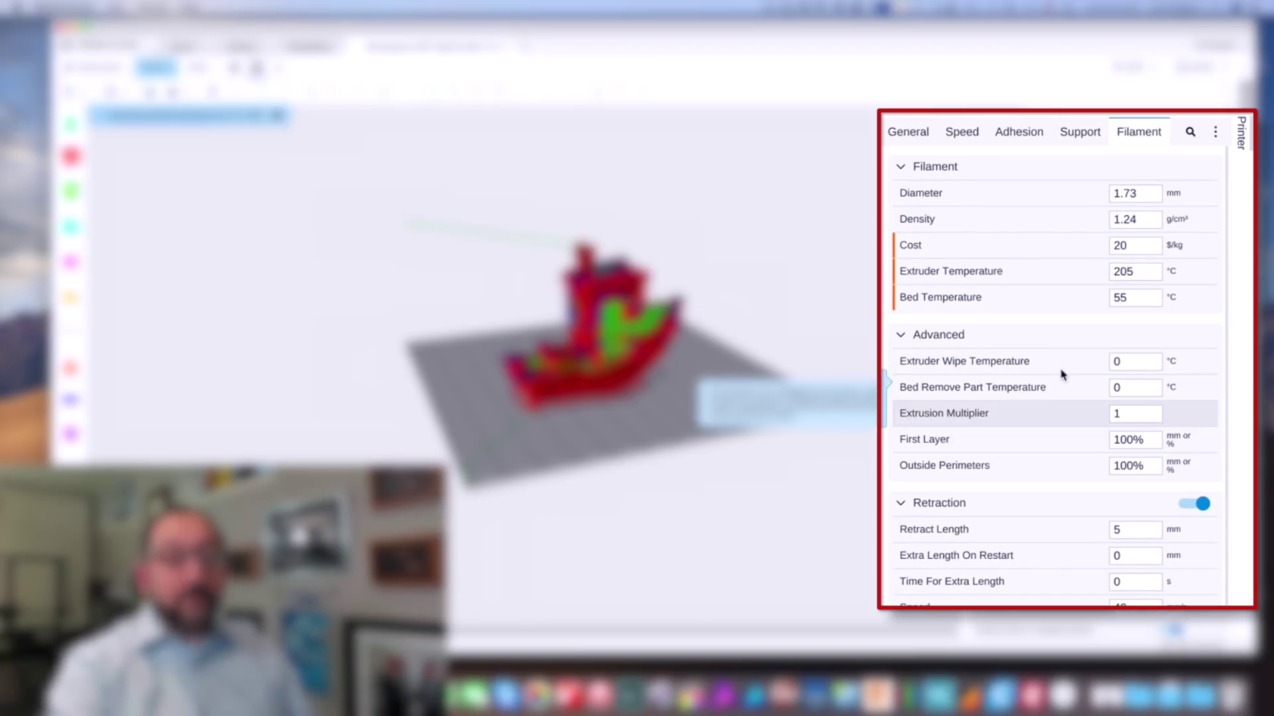
click(1080, 131)
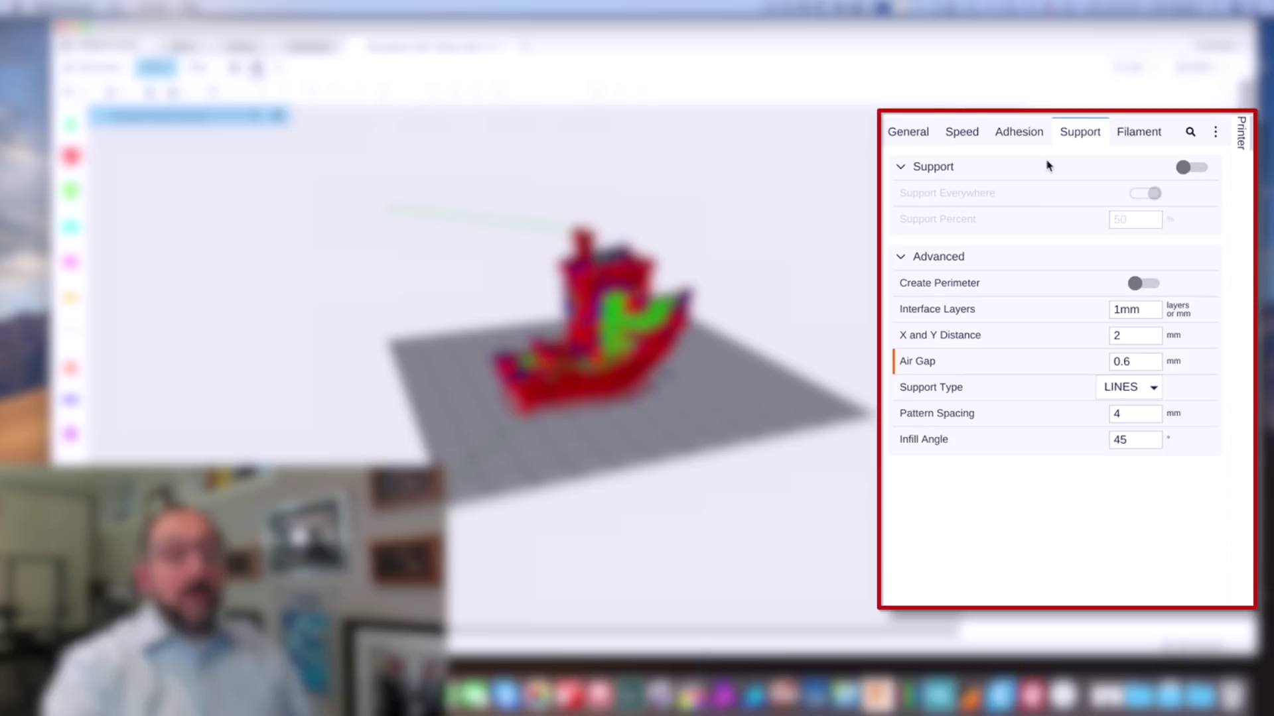
click(1143, 366)
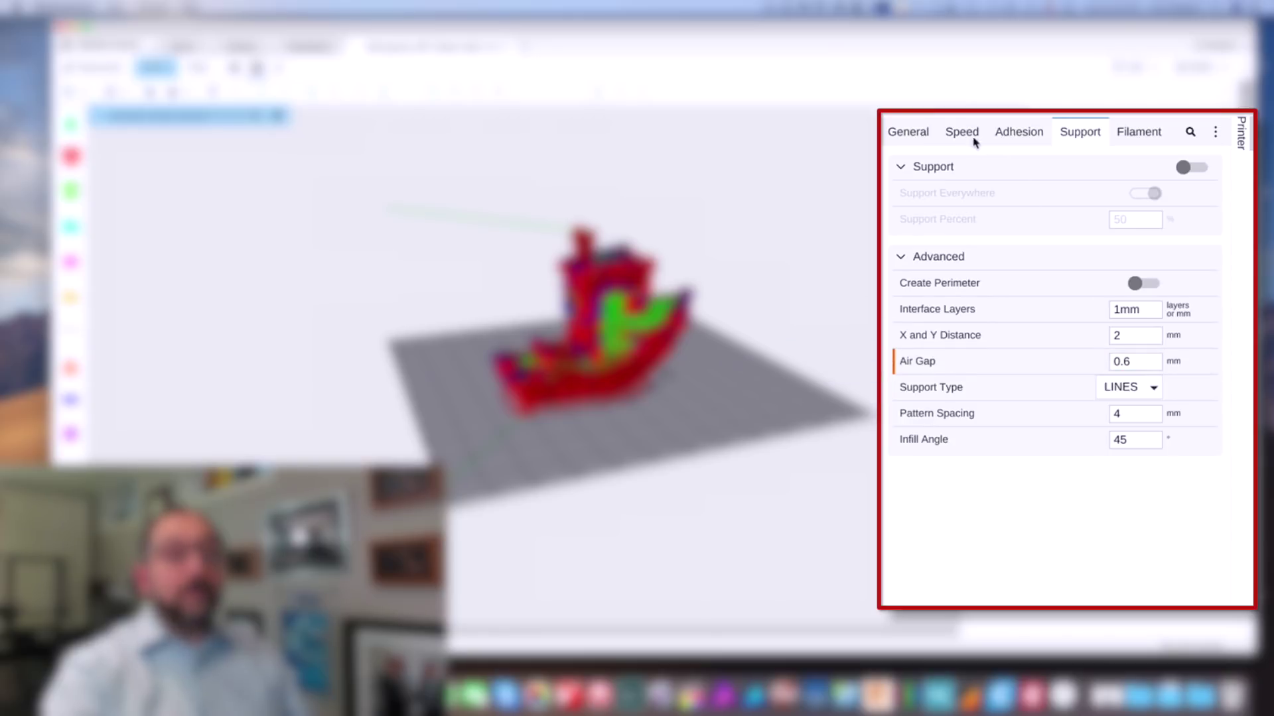
click(983, 193)
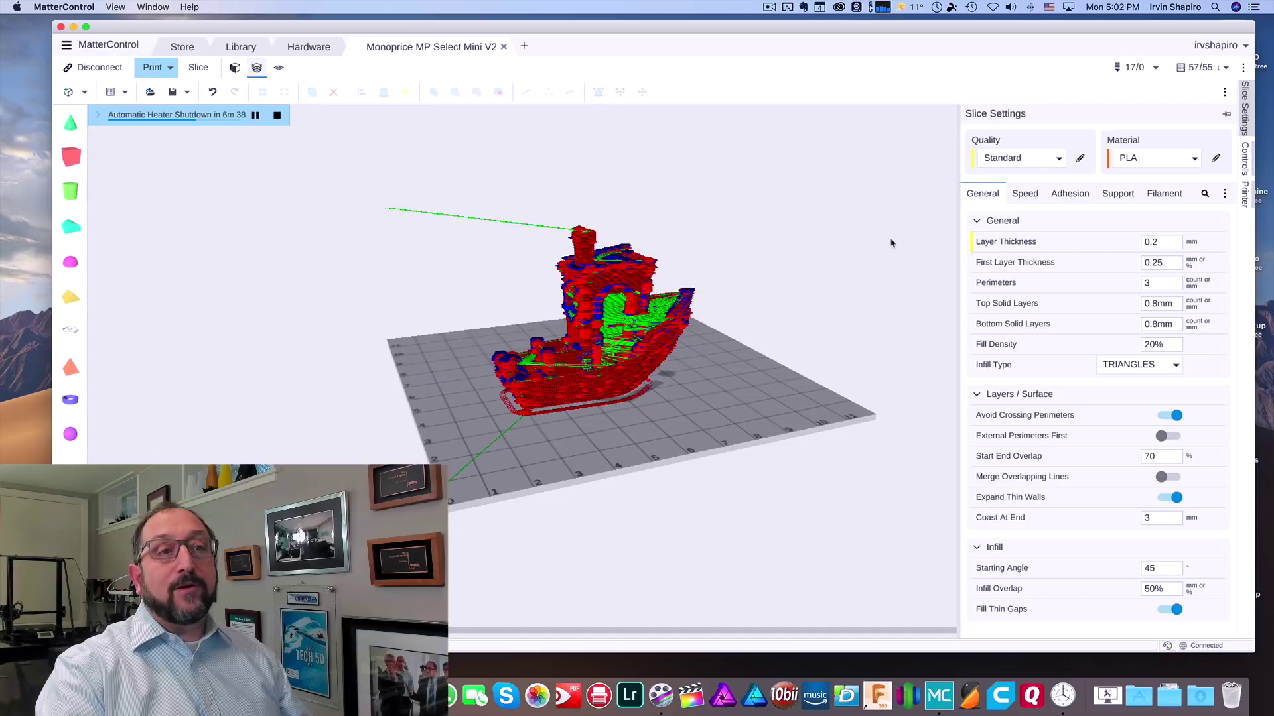
- Examine the printer's movement and temperature controls and its start, end and cancel G-code
click(1245, 160)
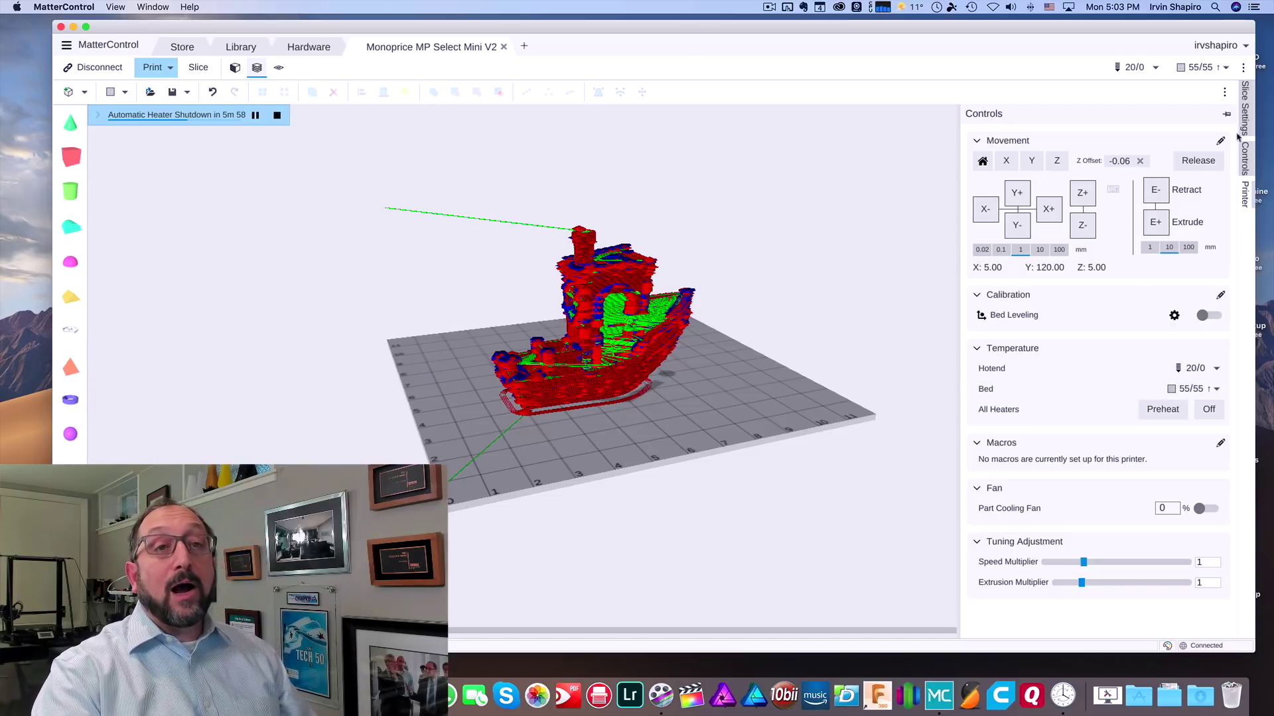
click(1244, 196)
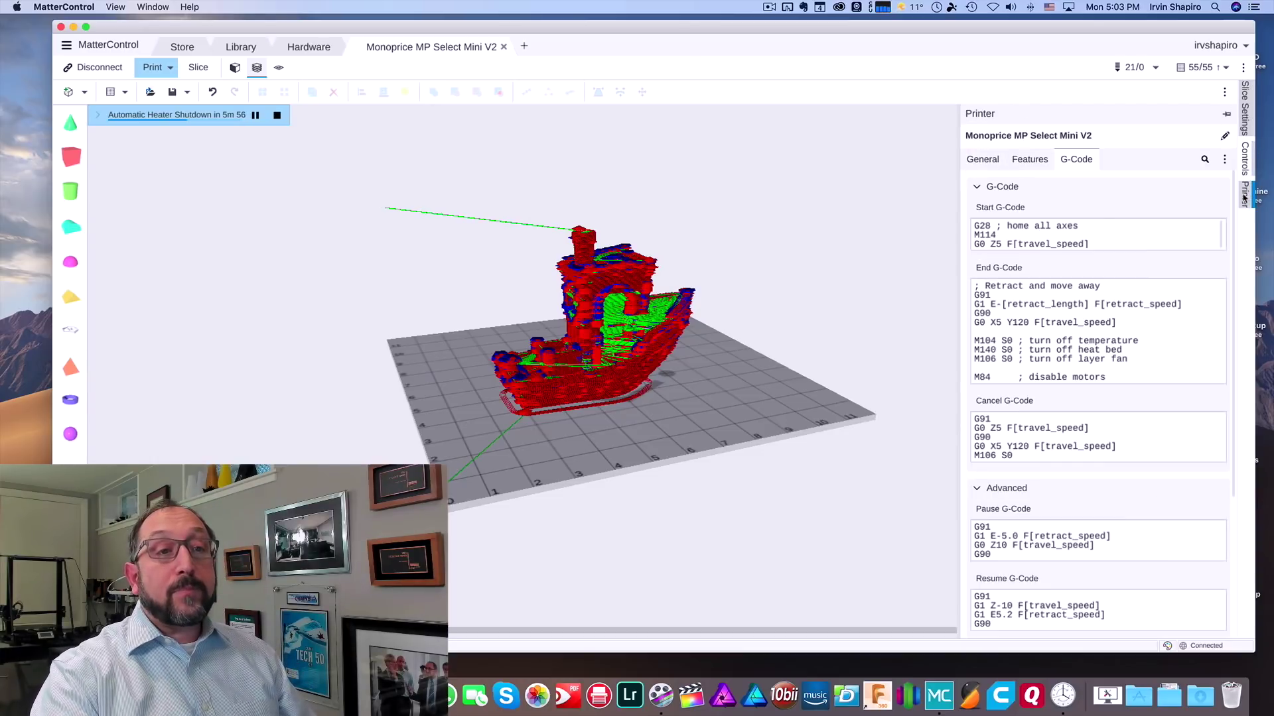
click(1171, 293)
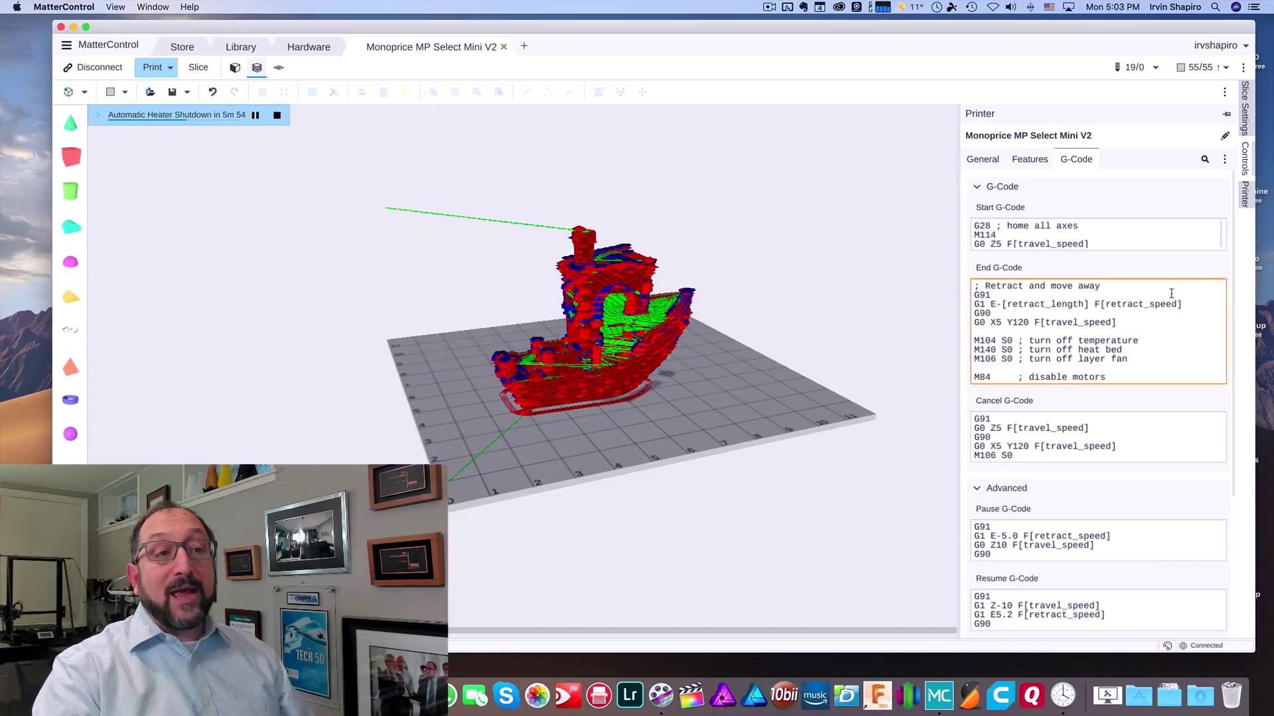
scroll(1170, 293, down, 3)
scroll(1170, 293, up, 3)
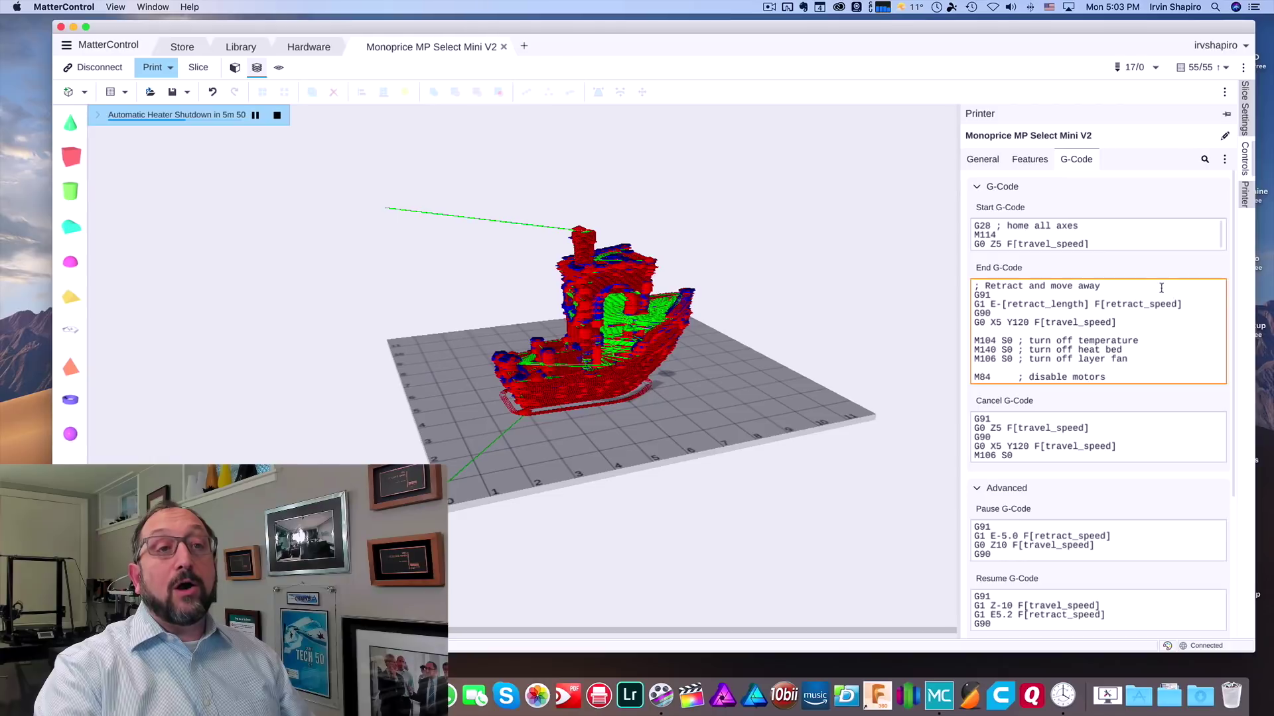
- Examine the printer's feature settings, including the available leveling solutions, and its general connection settings
click(1037, 160)
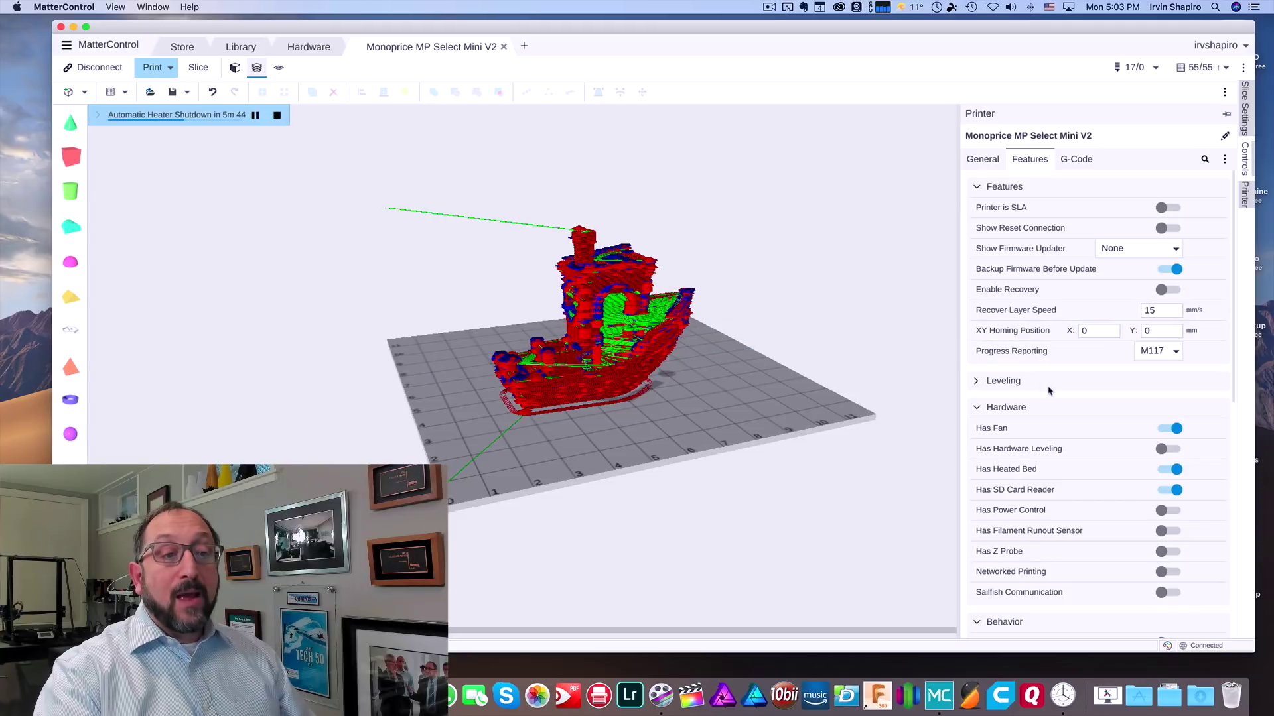
click(976, 382)
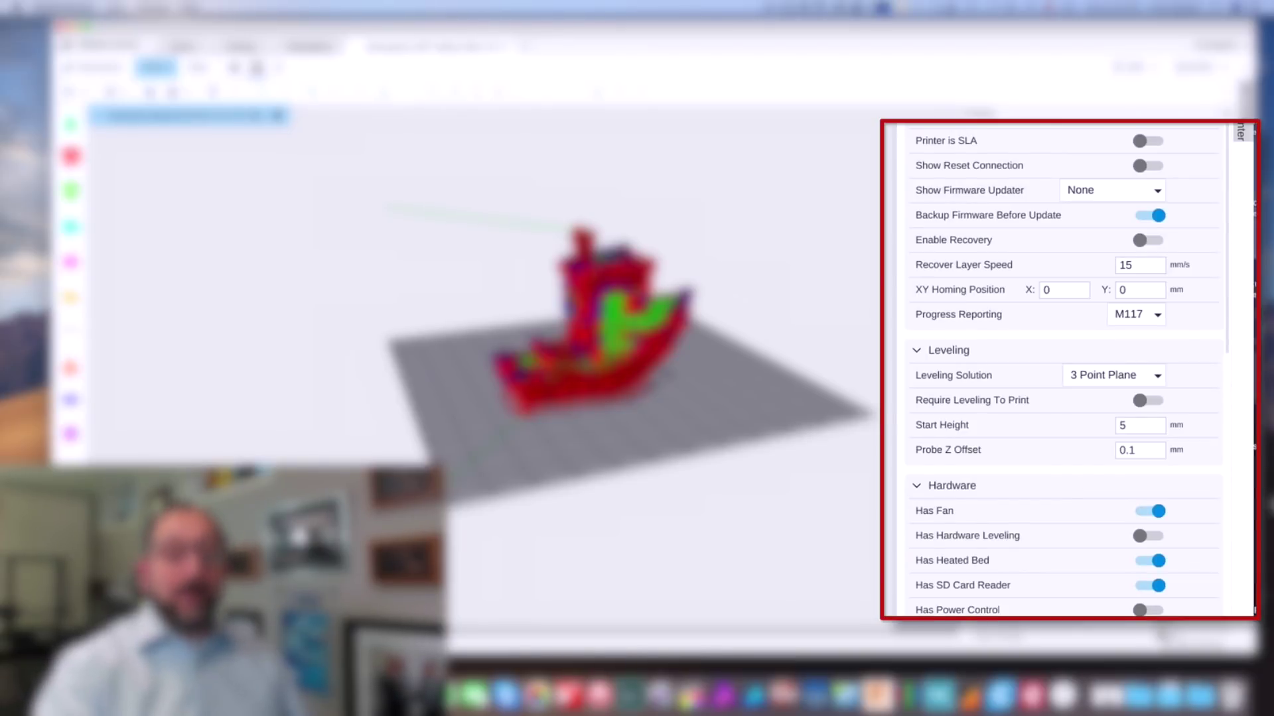
click(1158, 377)
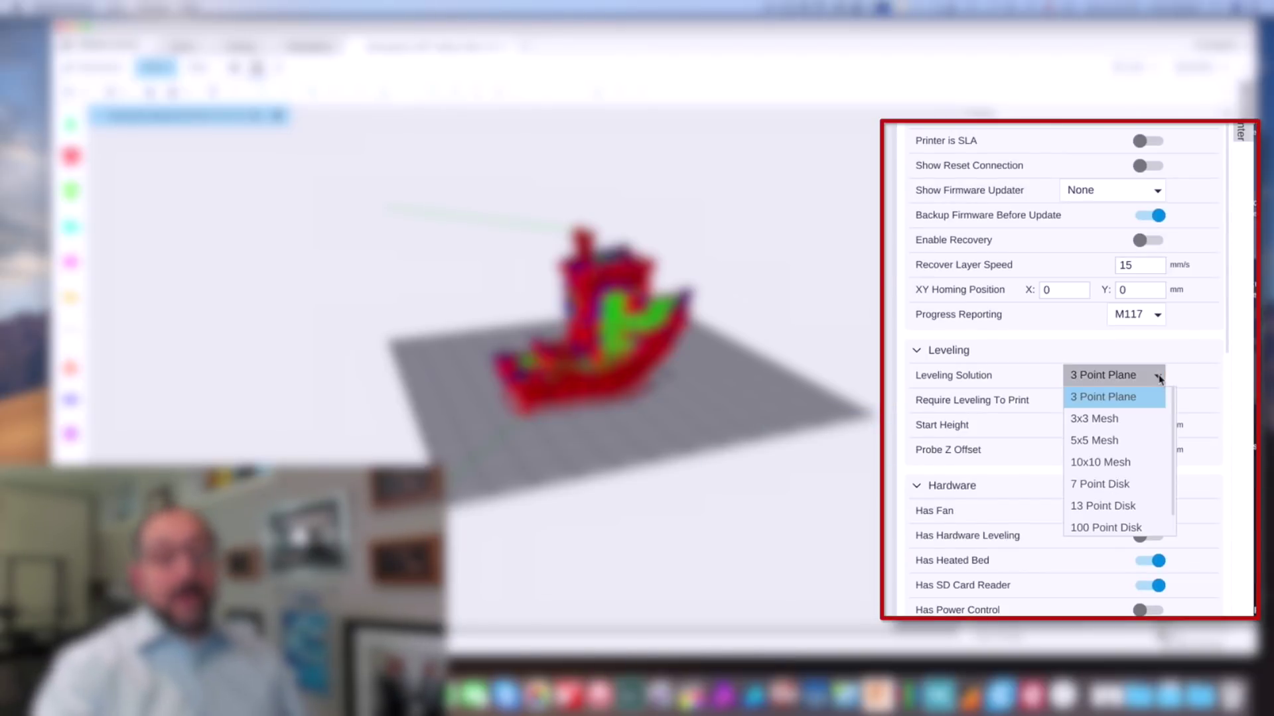
click(1158, 378)
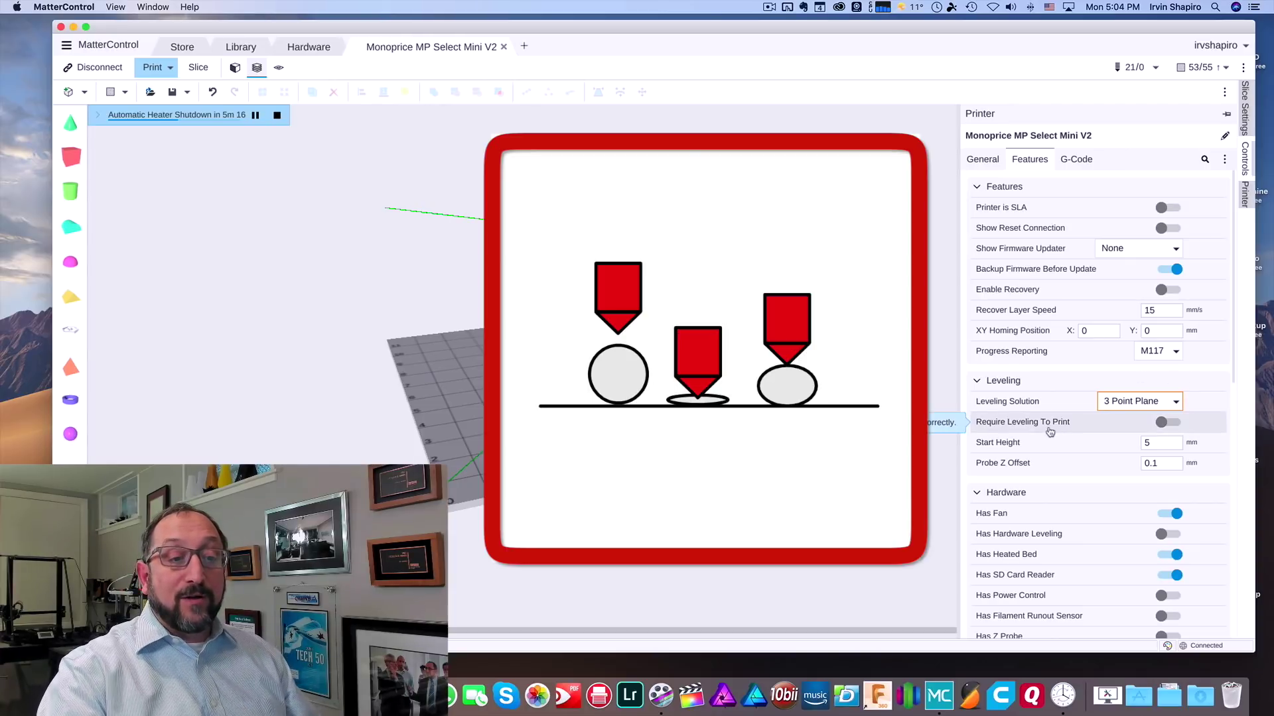
click(977, 381)
click(984, 160)
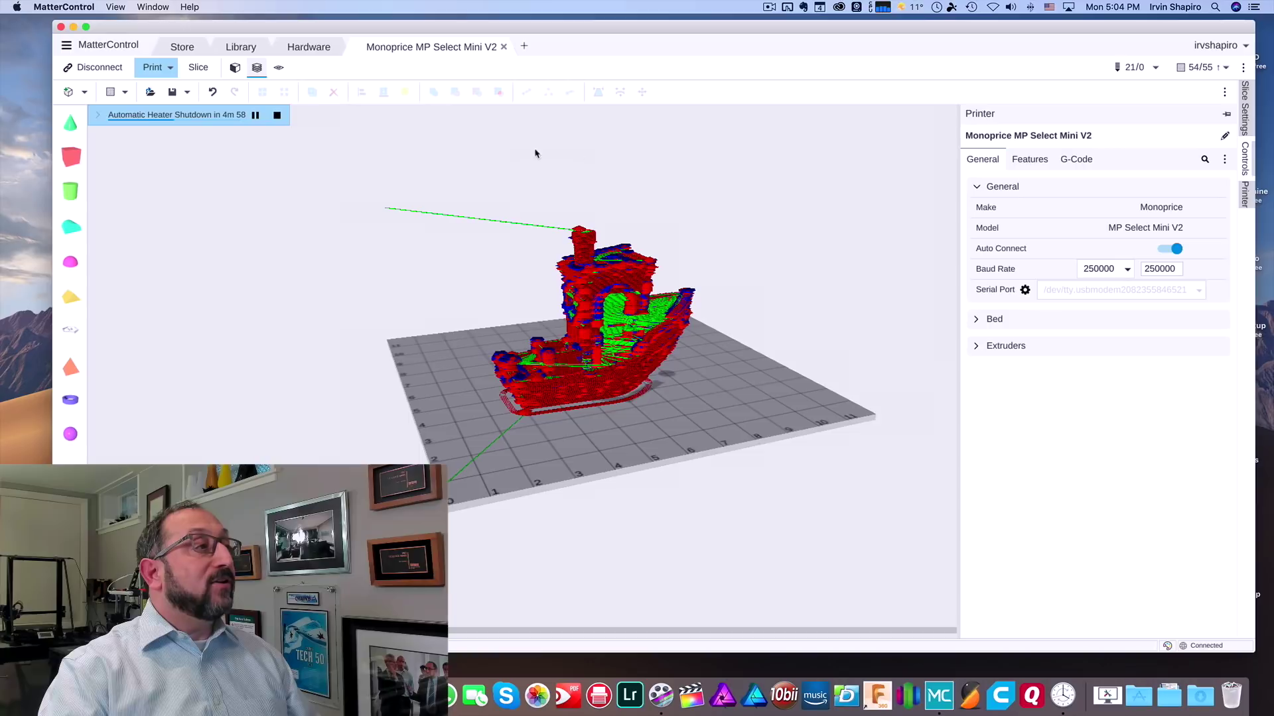
- Shut off the heaters without waiting for the automatic shutdown, and delete the 3DBenchy model from the bed
click(278, 115)
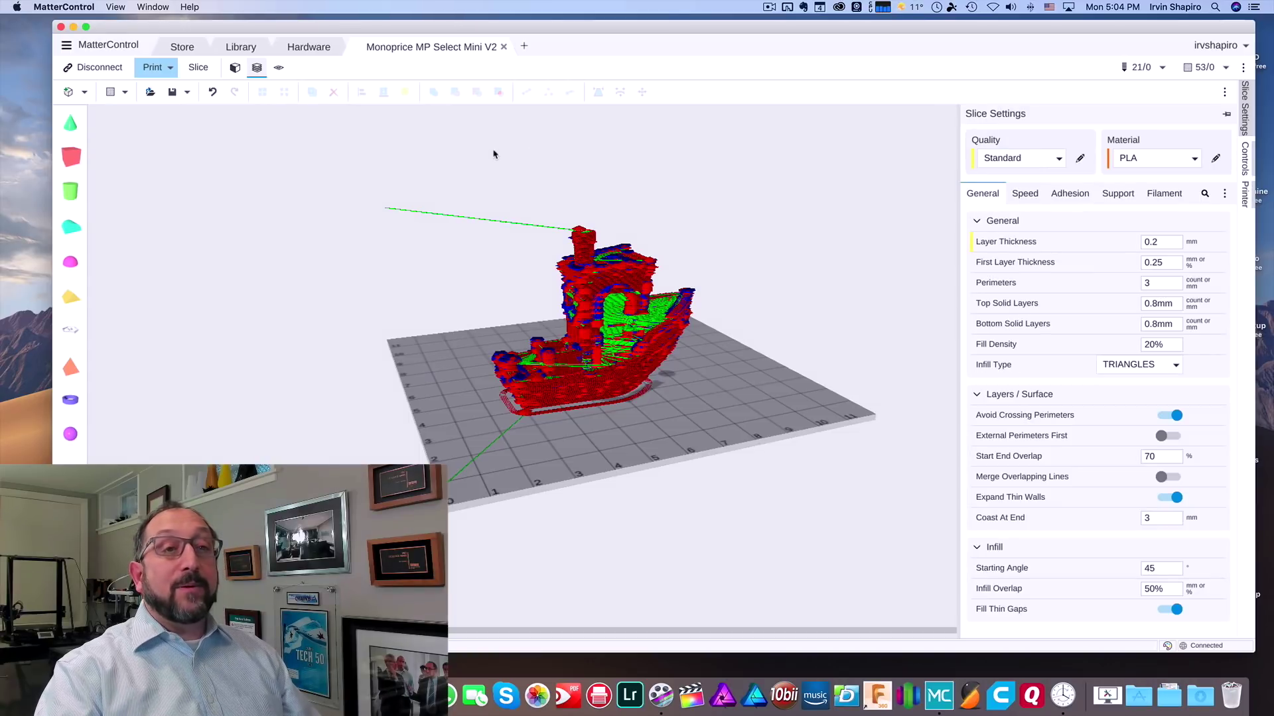
click(234, 68)
click(615, 335)
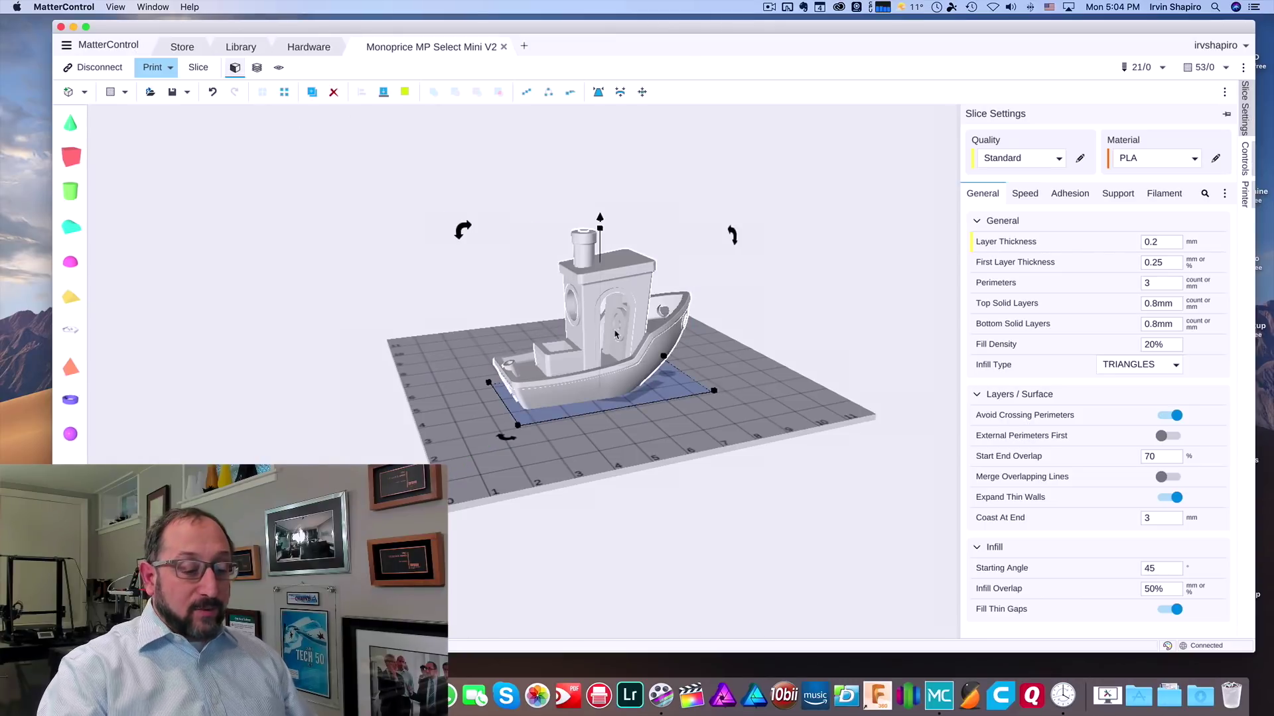
key(Delete)
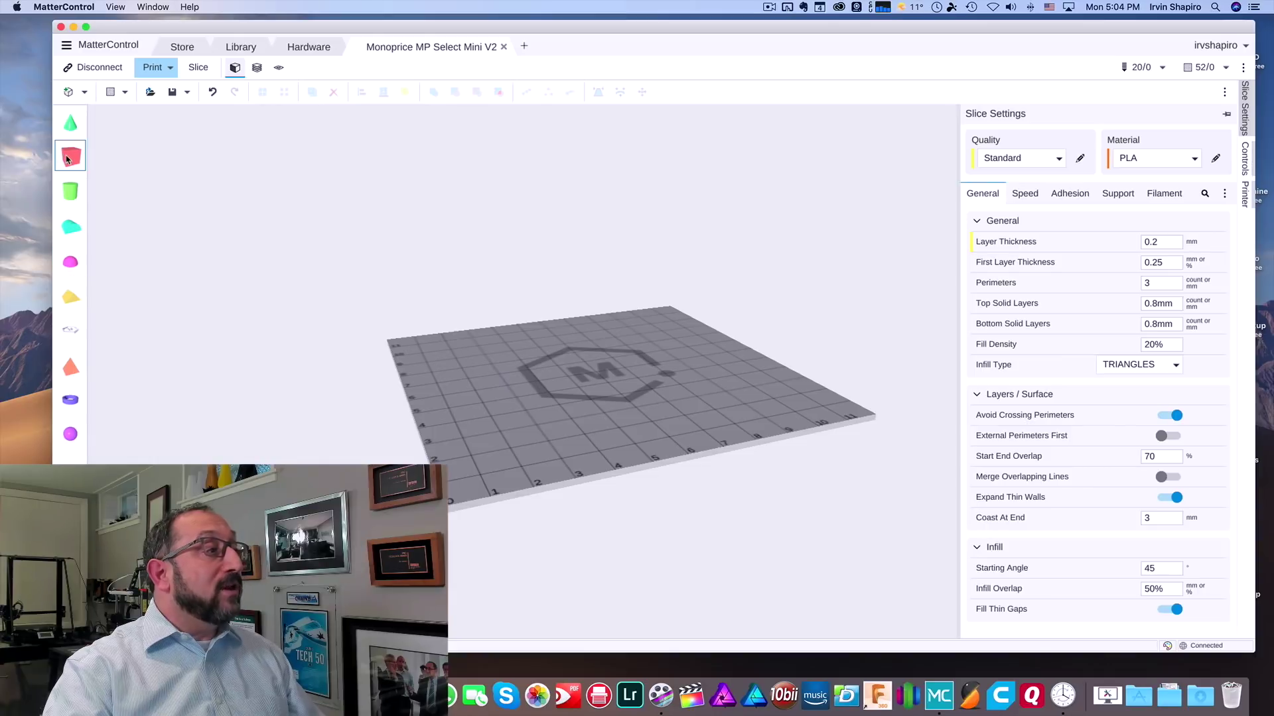
- Add a cube primitive near the centre of the empty bed
drag(71, 157, 596, 398)
click(711, 427)
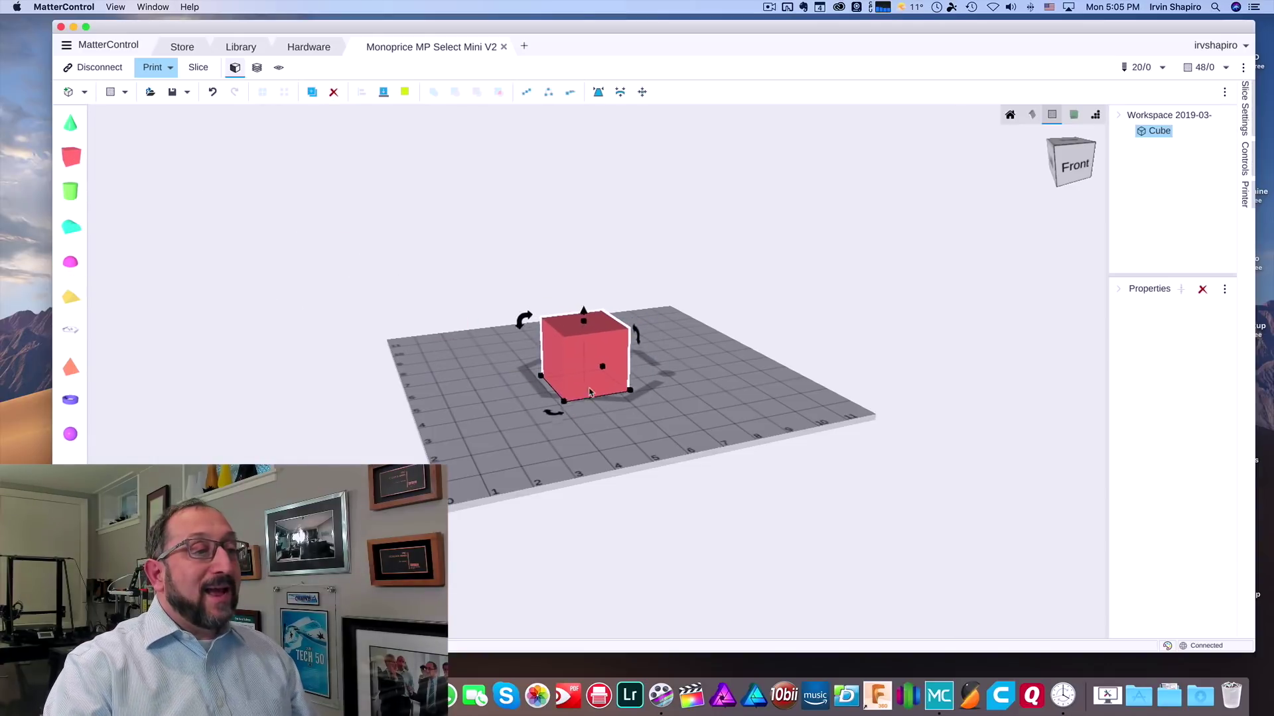
drag(603, 364, 612, 368)
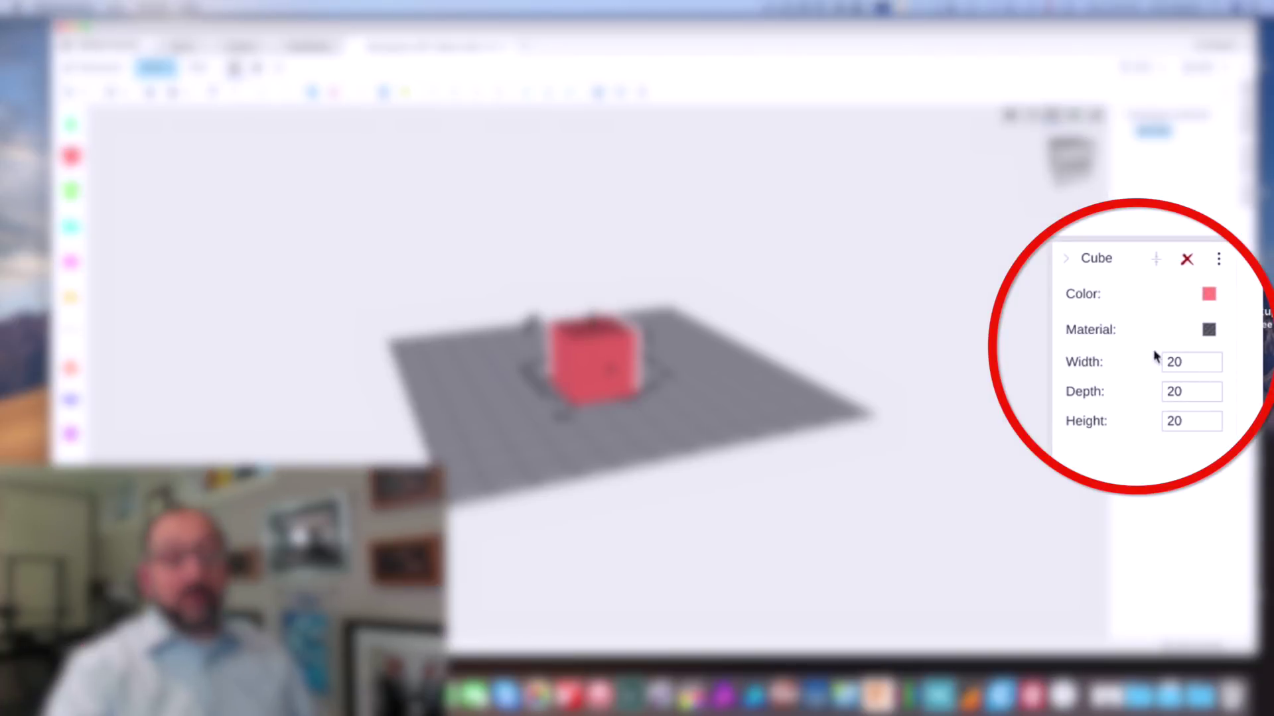
- Set the cube's width to 25, depth to 25 and height to 10, and deselect it
click(1180, 361)
drag(1197, 363, 1129, 361)
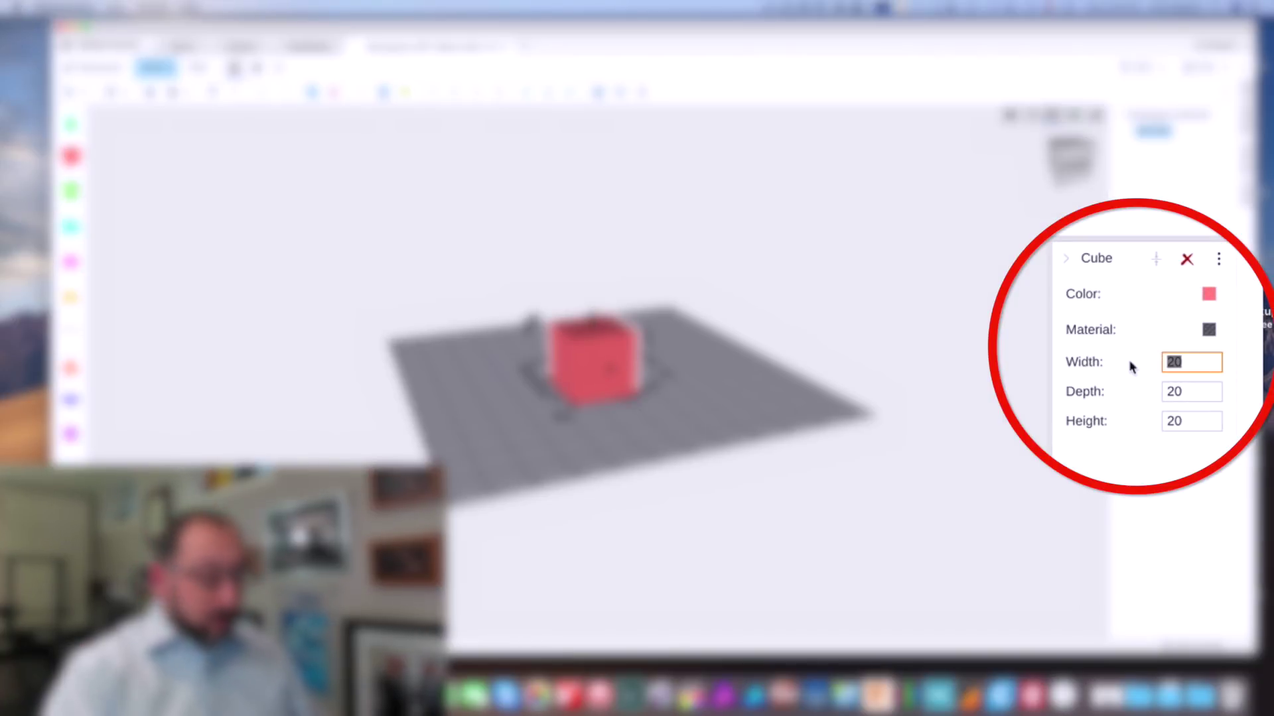
text(25)
key(Tab)
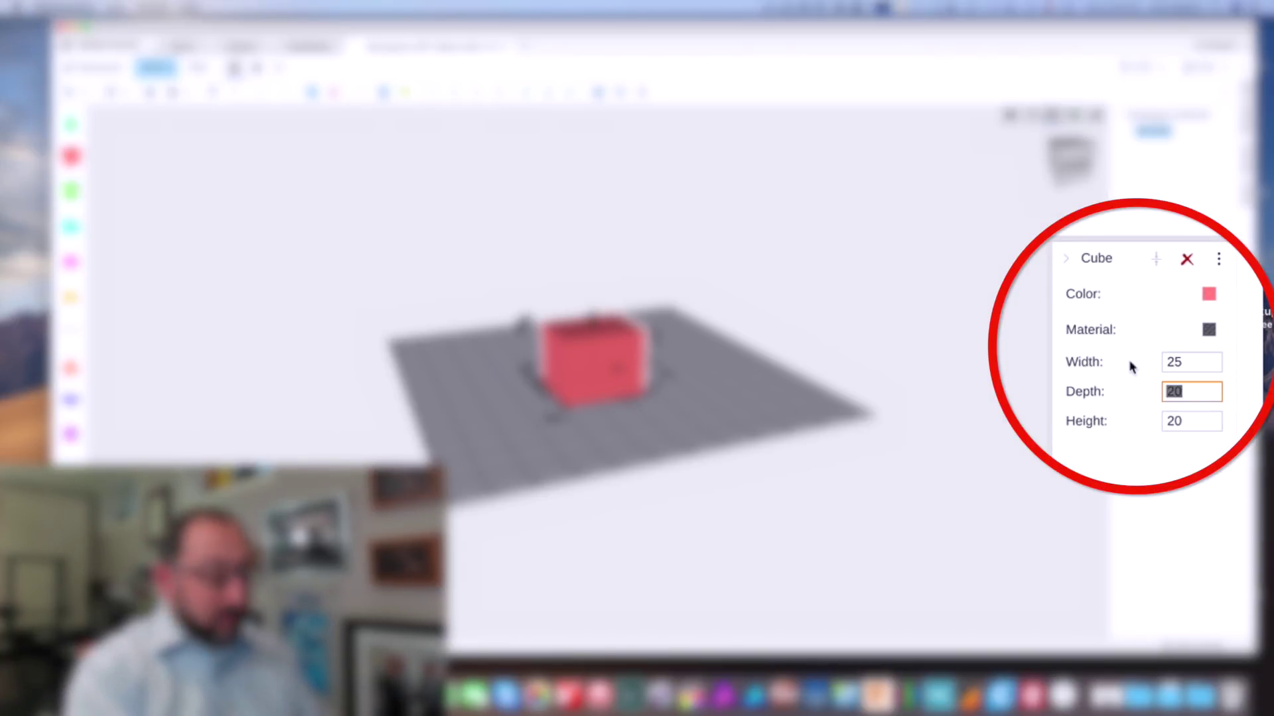
text(25)
key(Tab)
text(2)
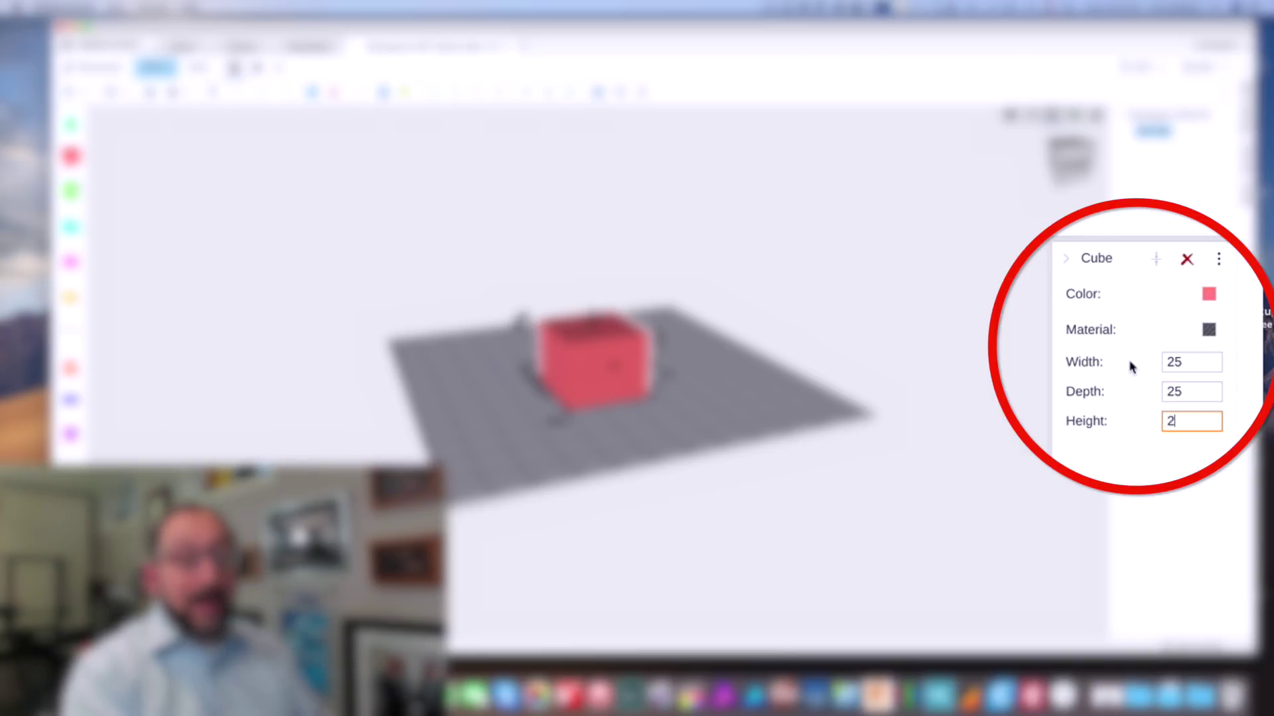
text(0)
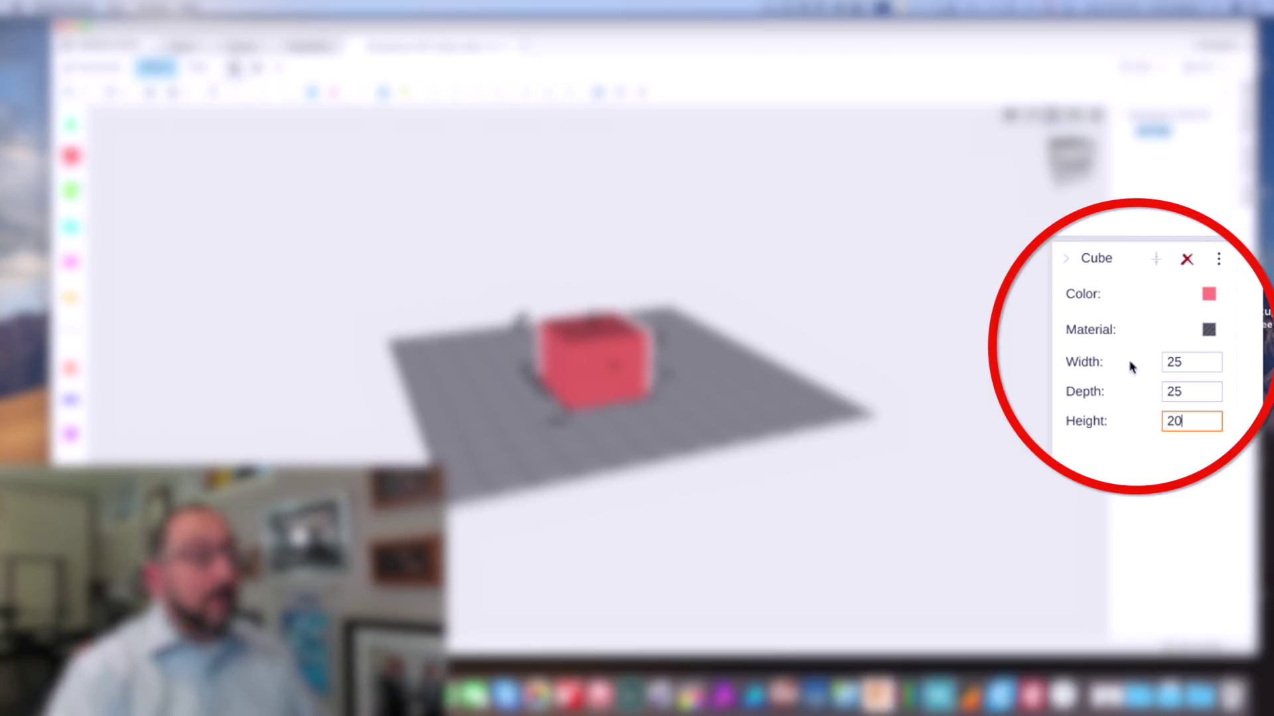
drag(1198, 420, 1090, 414)
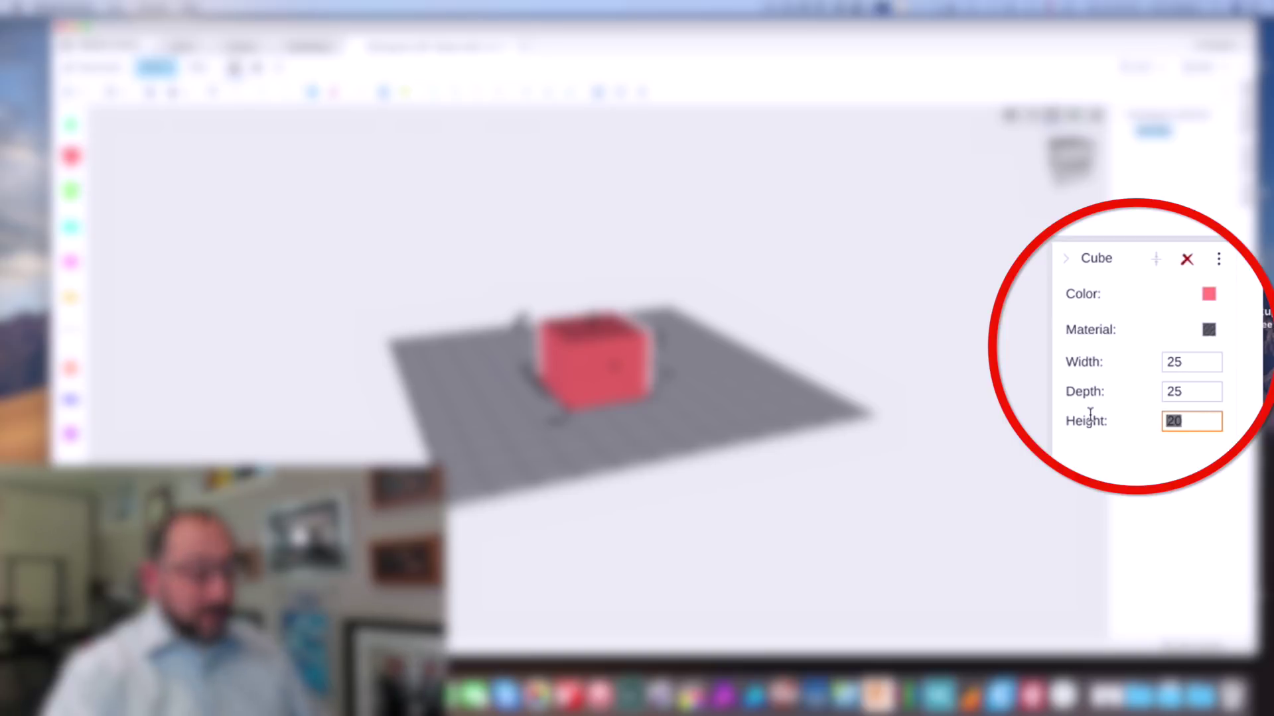
text(10)
click(750, 415)
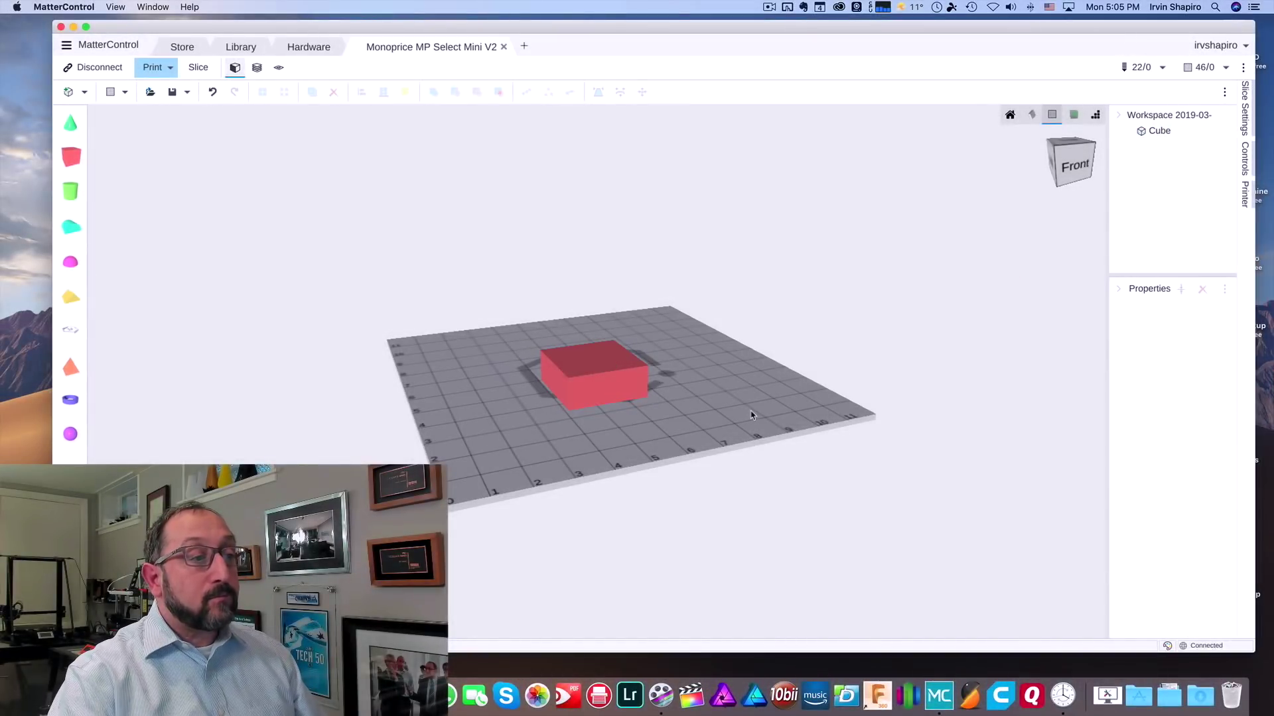
- Enlarge the cube's base by stretching its front-right corner outward, and leave the cube selected
click(638, 396)
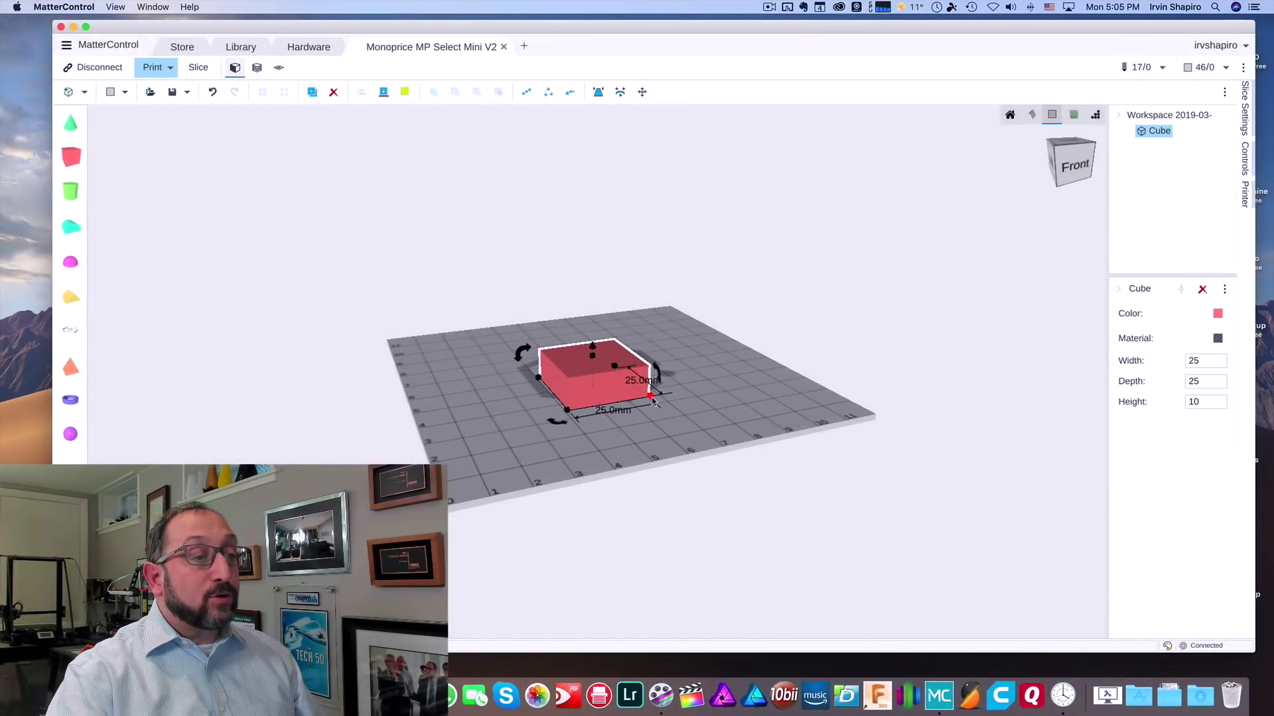
drag(651, 398, 686, 380)
click(736, 386)
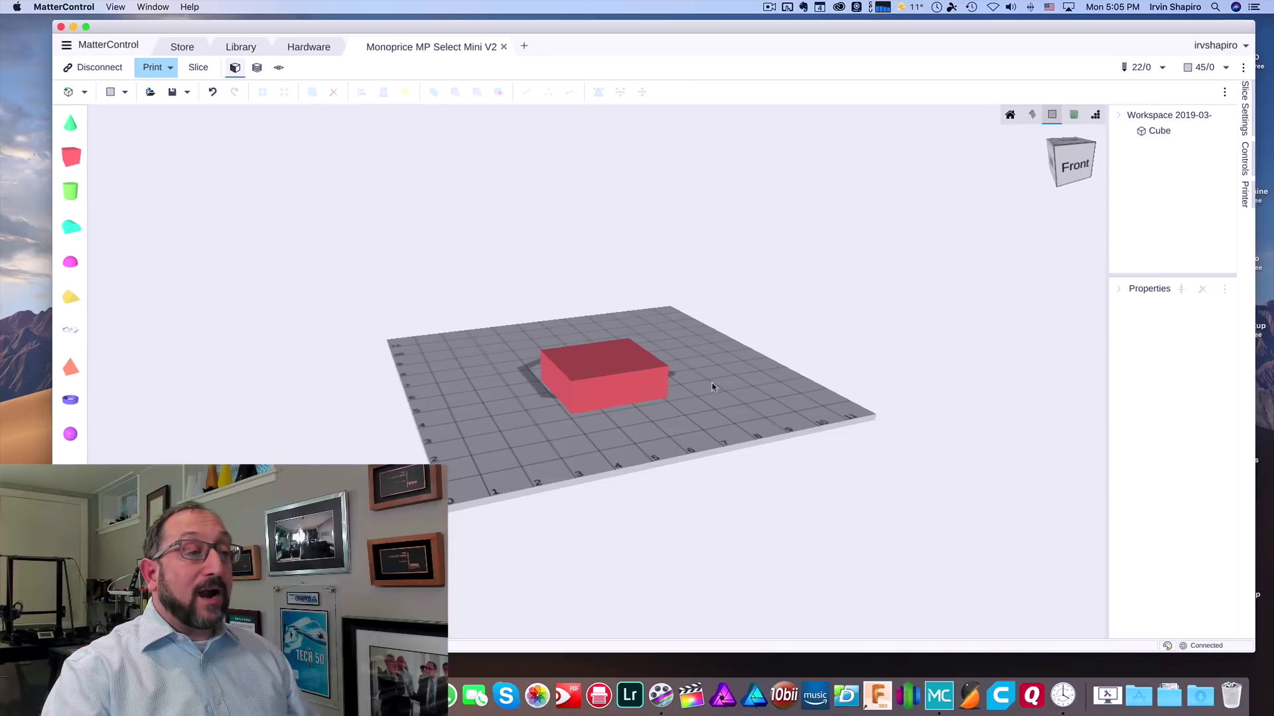
click(617, 380)
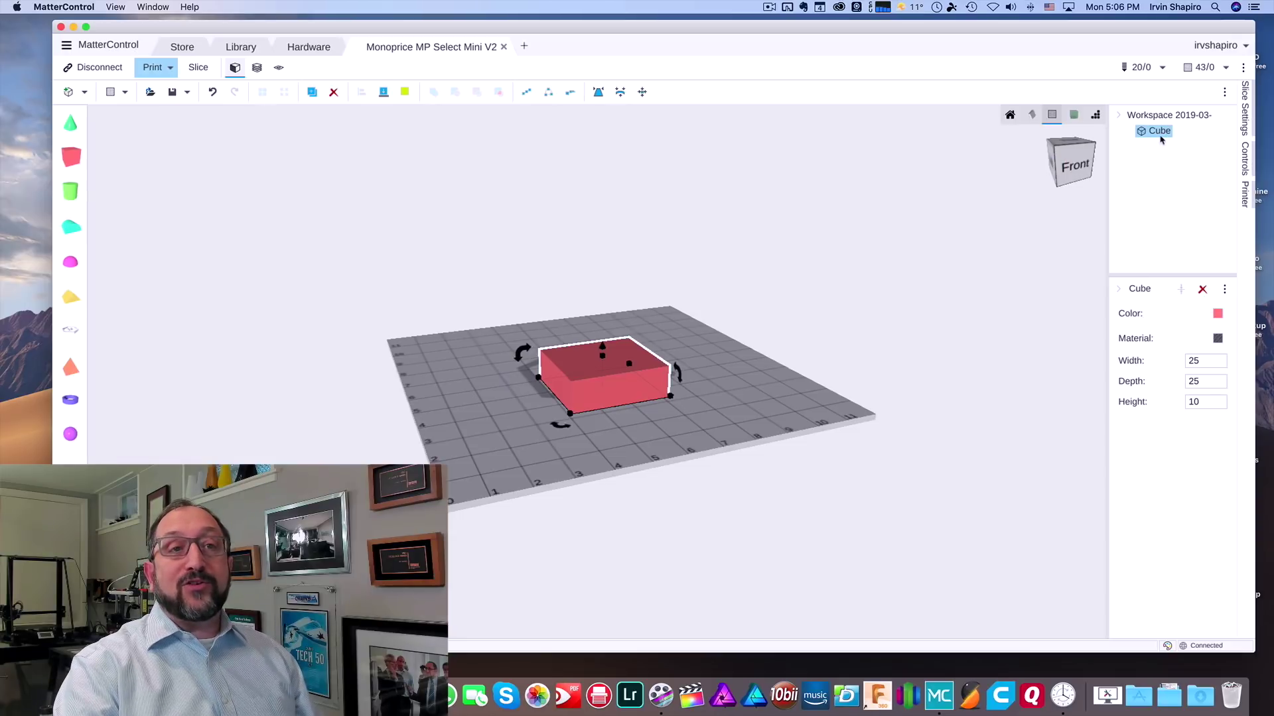
- Add a cylinder primitive beside the cube and set its diameter to 10
click(935, 294)
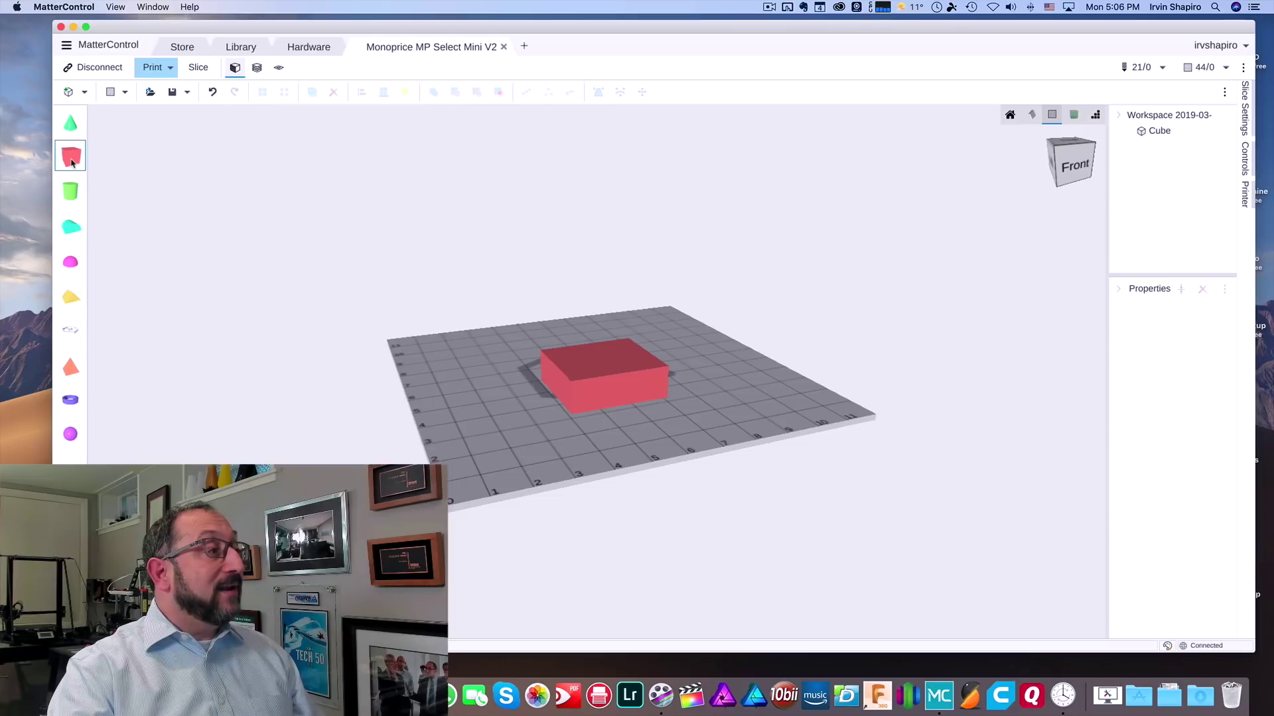
click(71, 192)
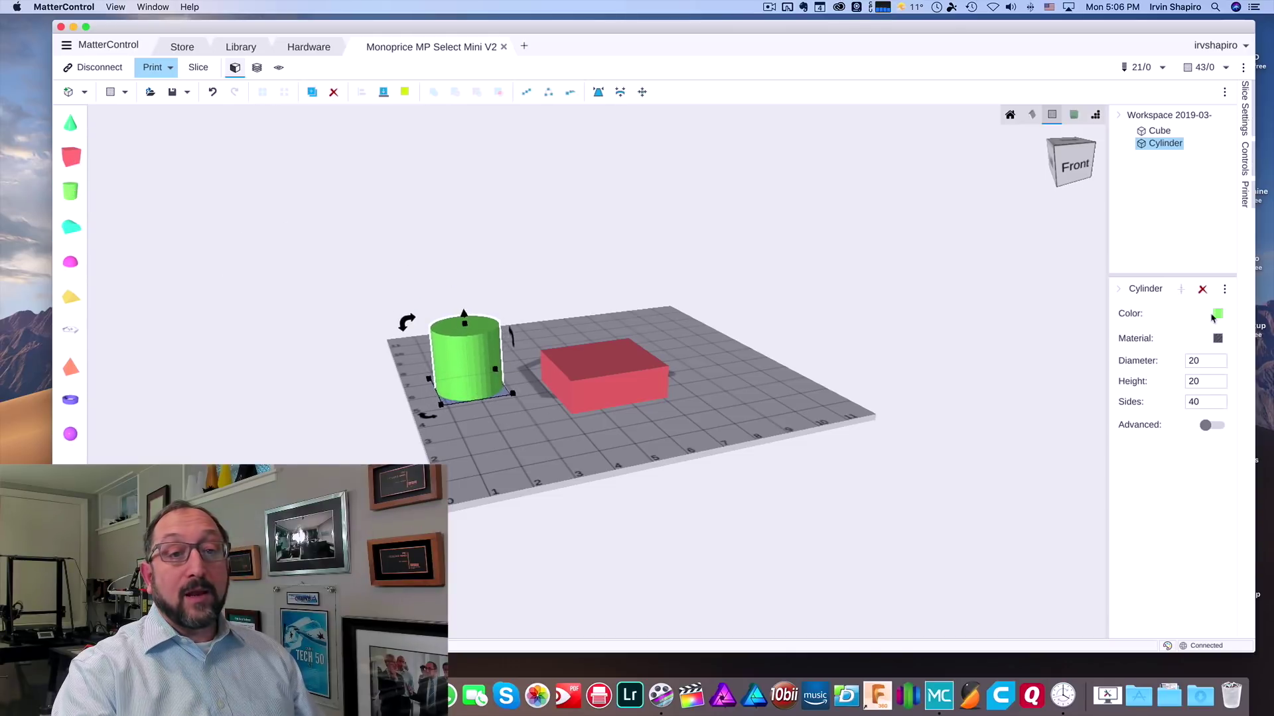
click(1207, 361)
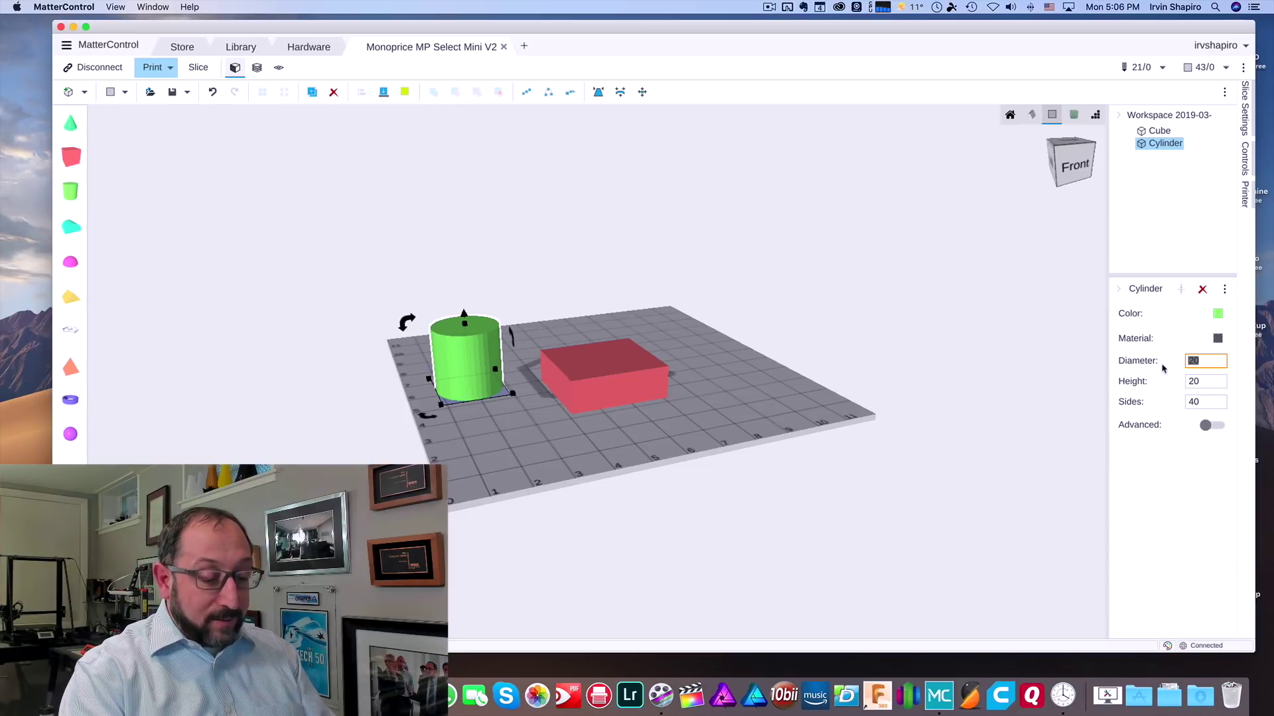
text(5)
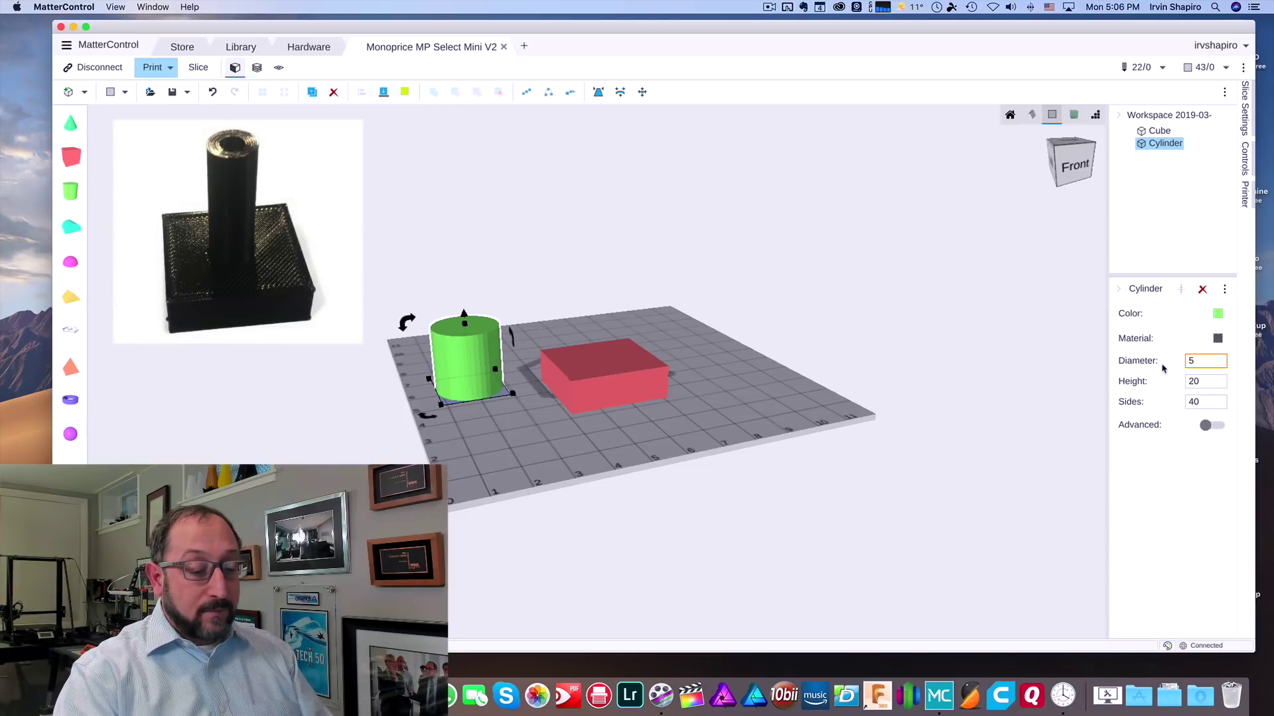
text(10)
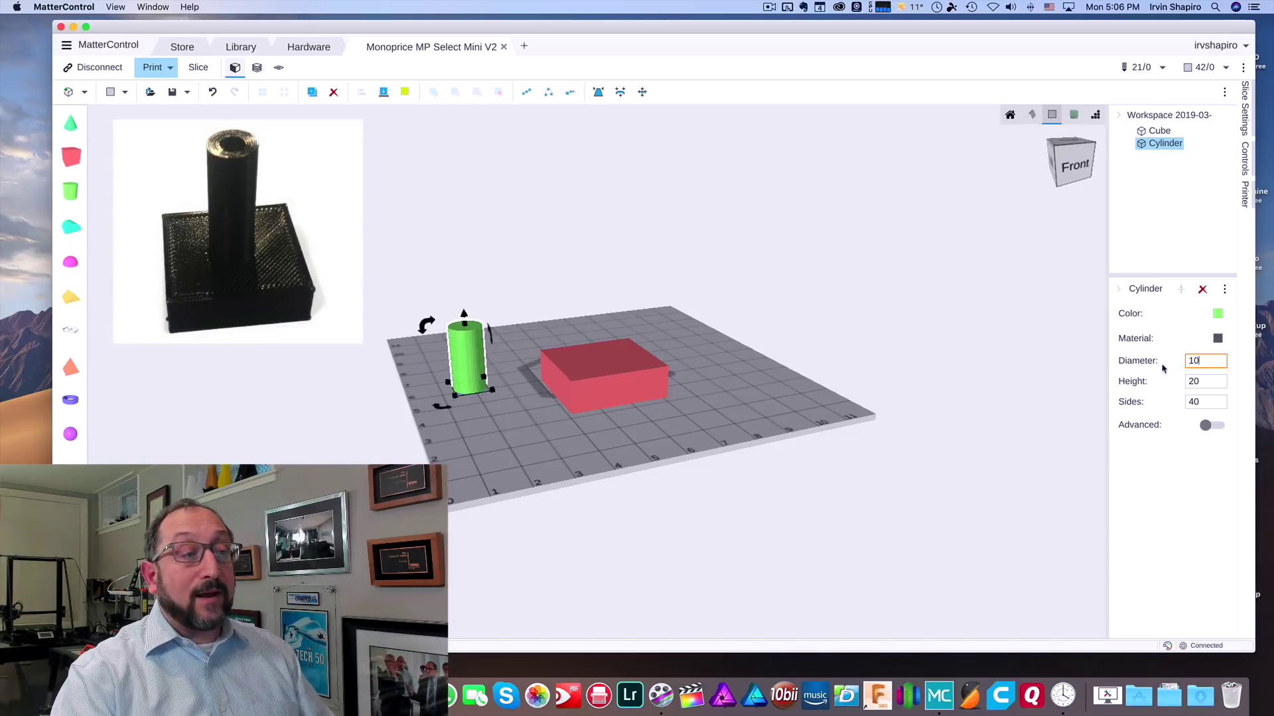
- Stretch the cylinder to about 38.1 mm tall and move it onto the middle of the cube
drag(472, 330, 470, 264)
drag(465, 332, 605, 339)
drag(605, 335, 607, 335)
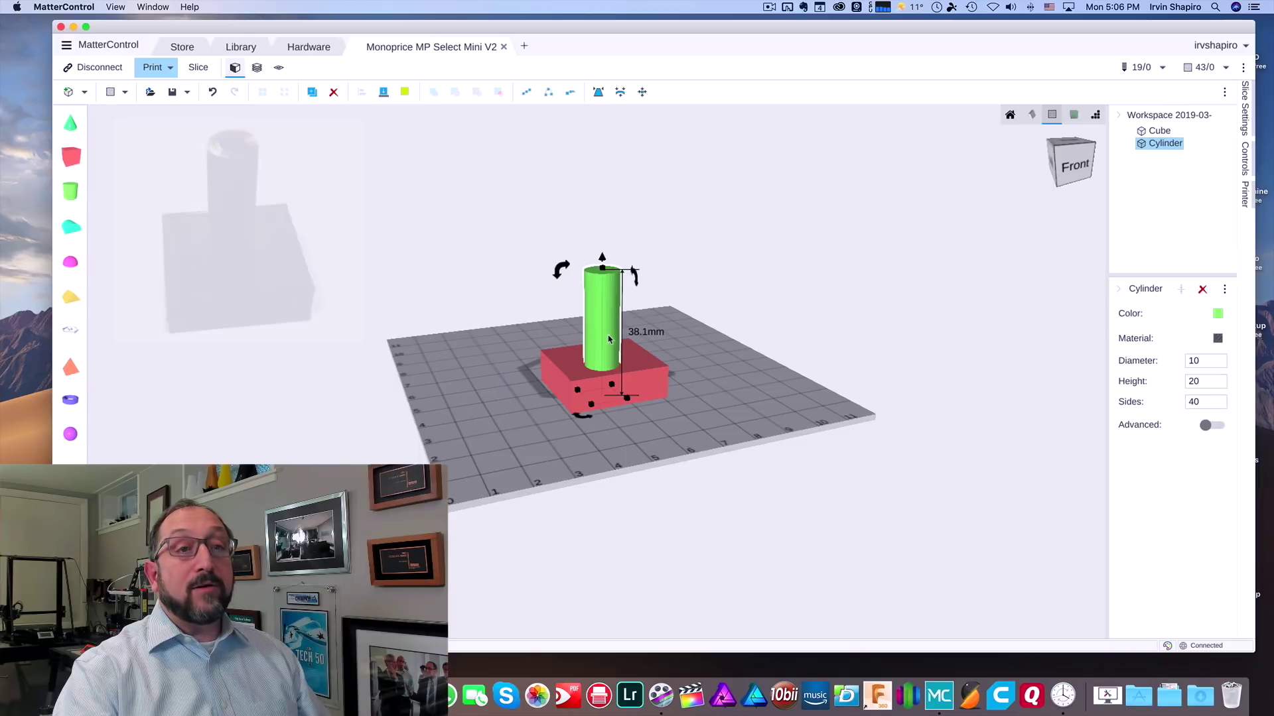
- Switch the selection back and forth between the cube and the cylinder in the object tree, ending on the cylinder
click(1161, 132)
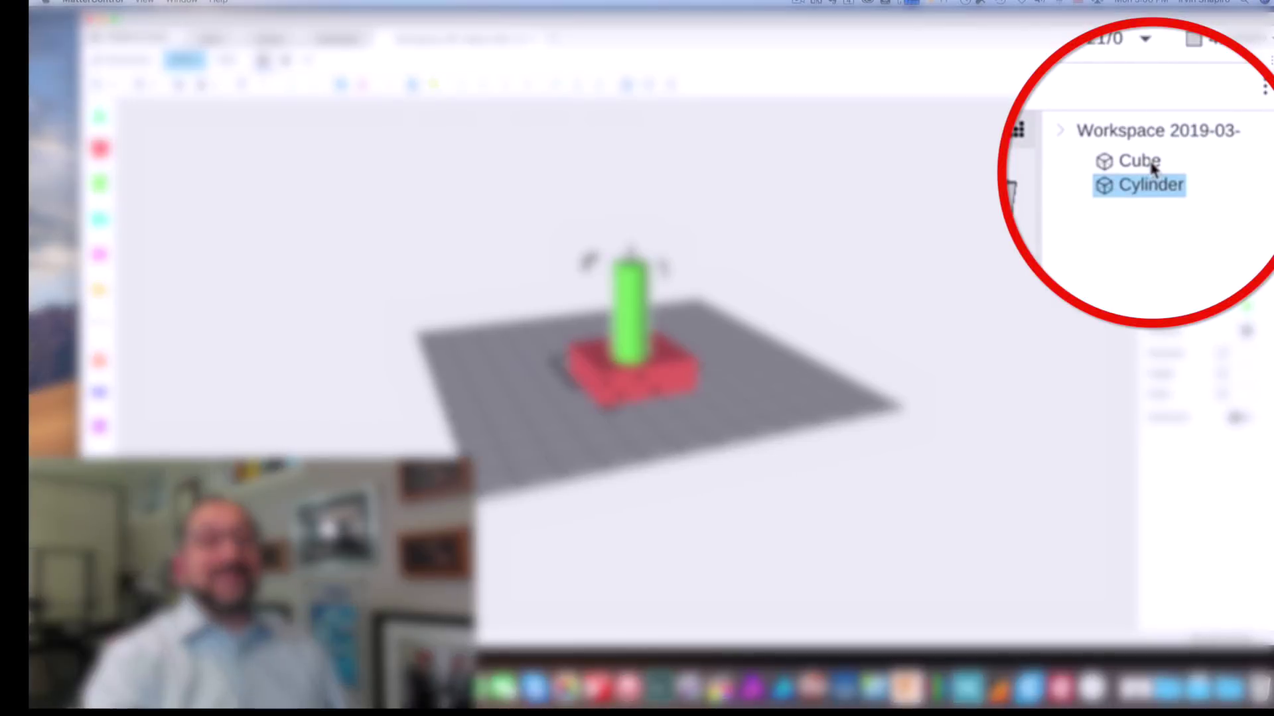
click(1153, 166)
click(1152, 186)
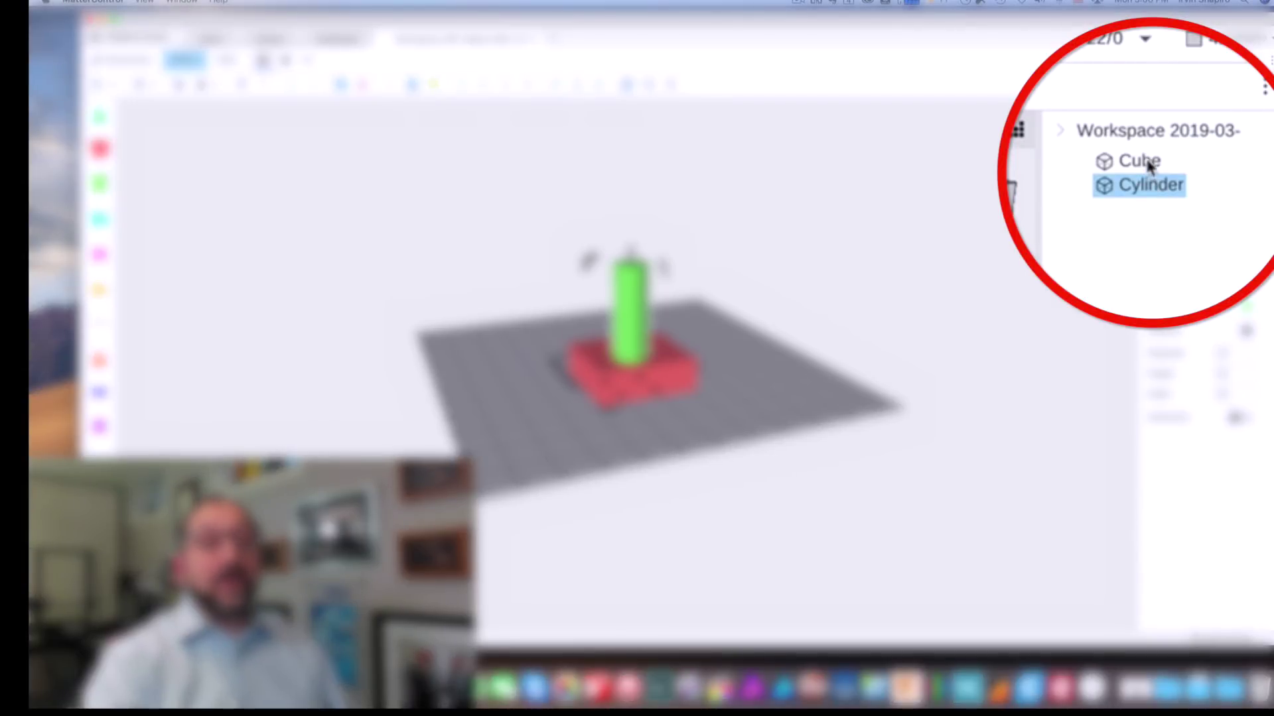
click(1149, 165)
click(1146, 185)
click(1144, 169)
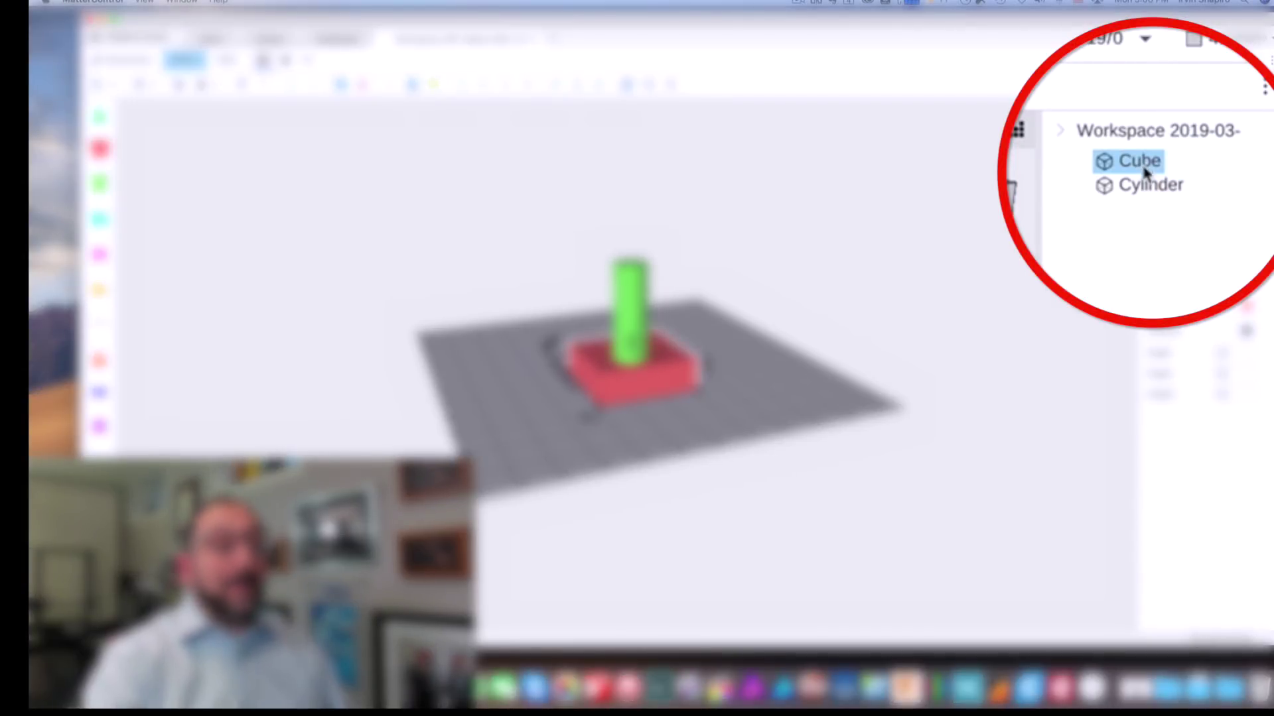
click(1145, 184)
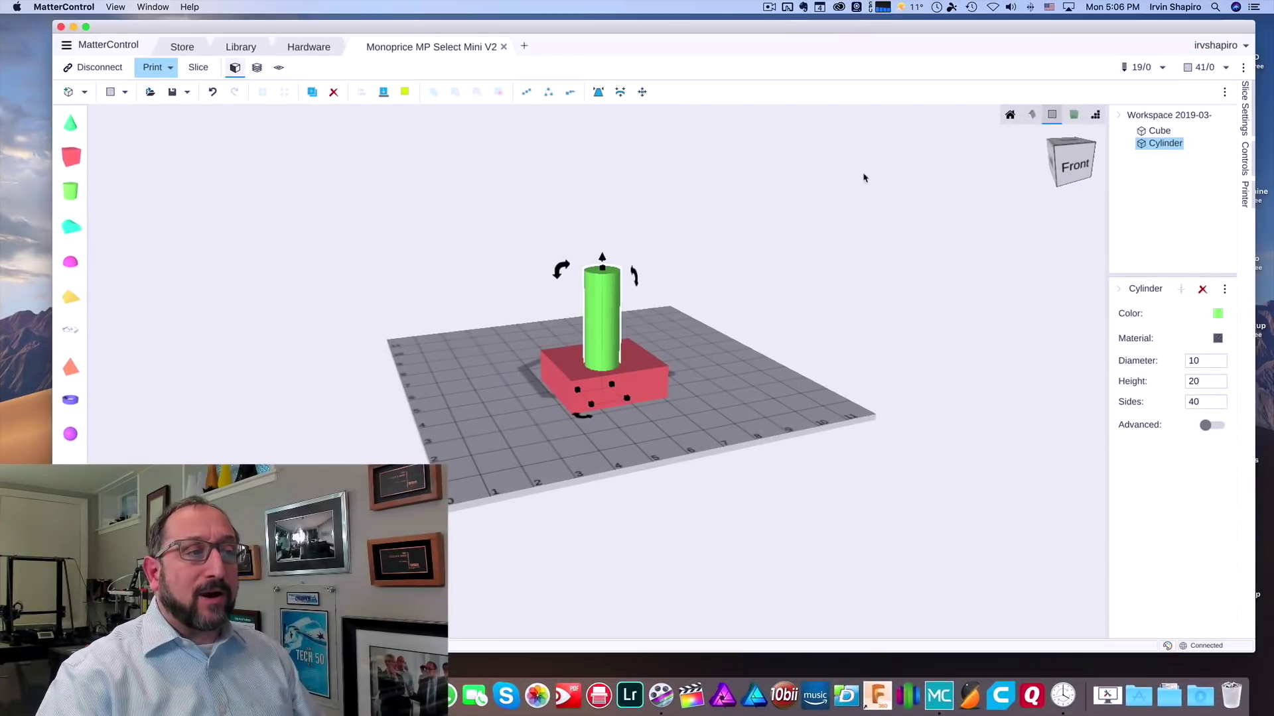
- Select both shapes and align the cylinder to the cube, centred on X and Y and flush at the base on Z
click(828, 207)
drag(475, 240, 728, 429)
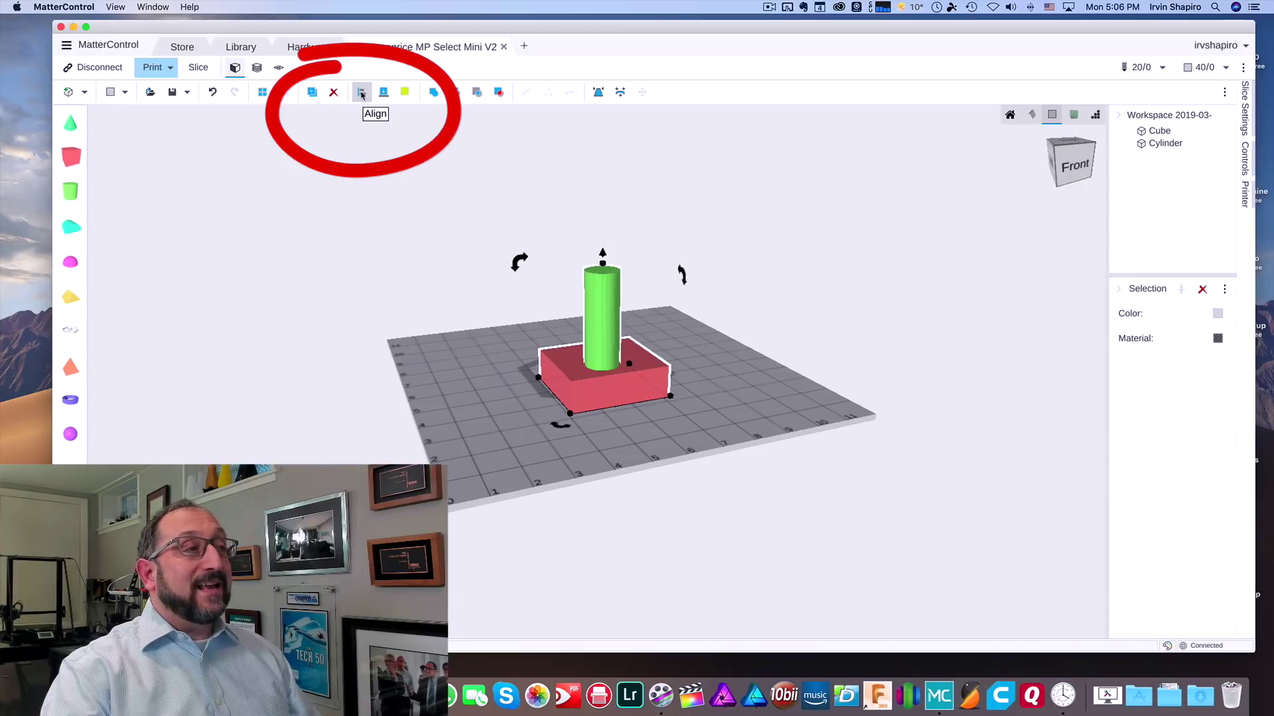
click(362, 94)
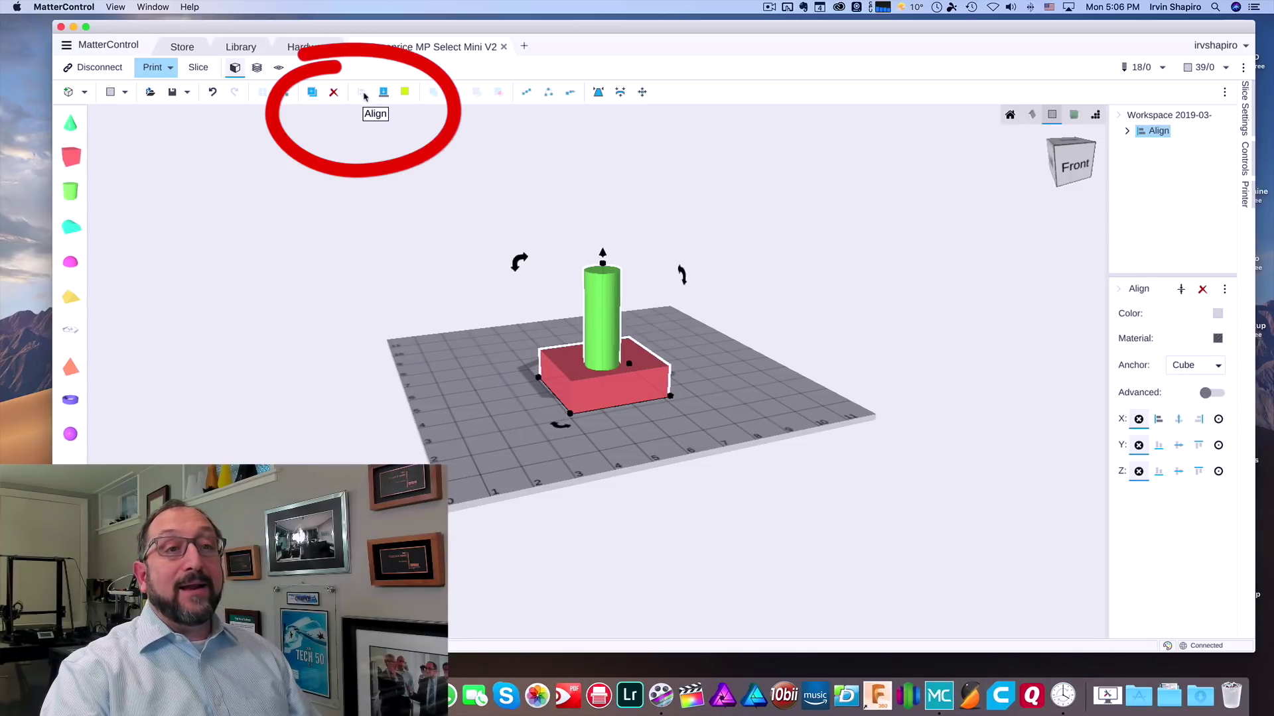
click(1179, 421)
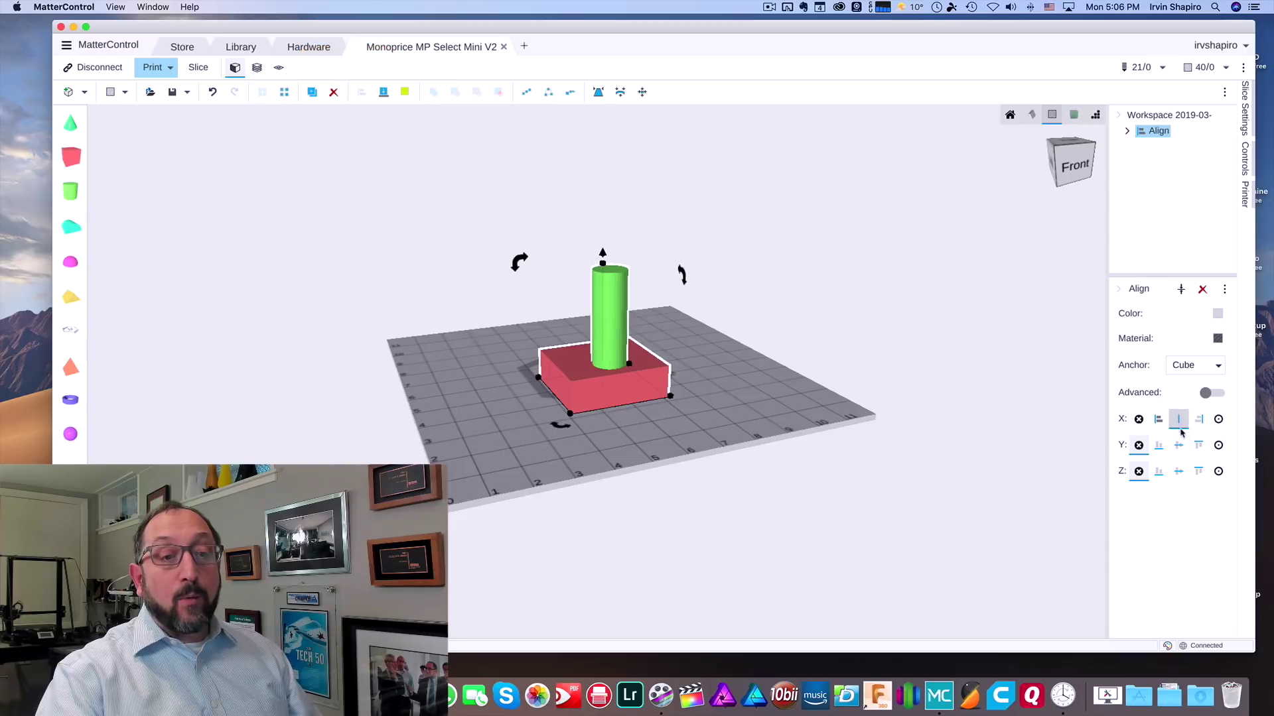
click(1178, 449)
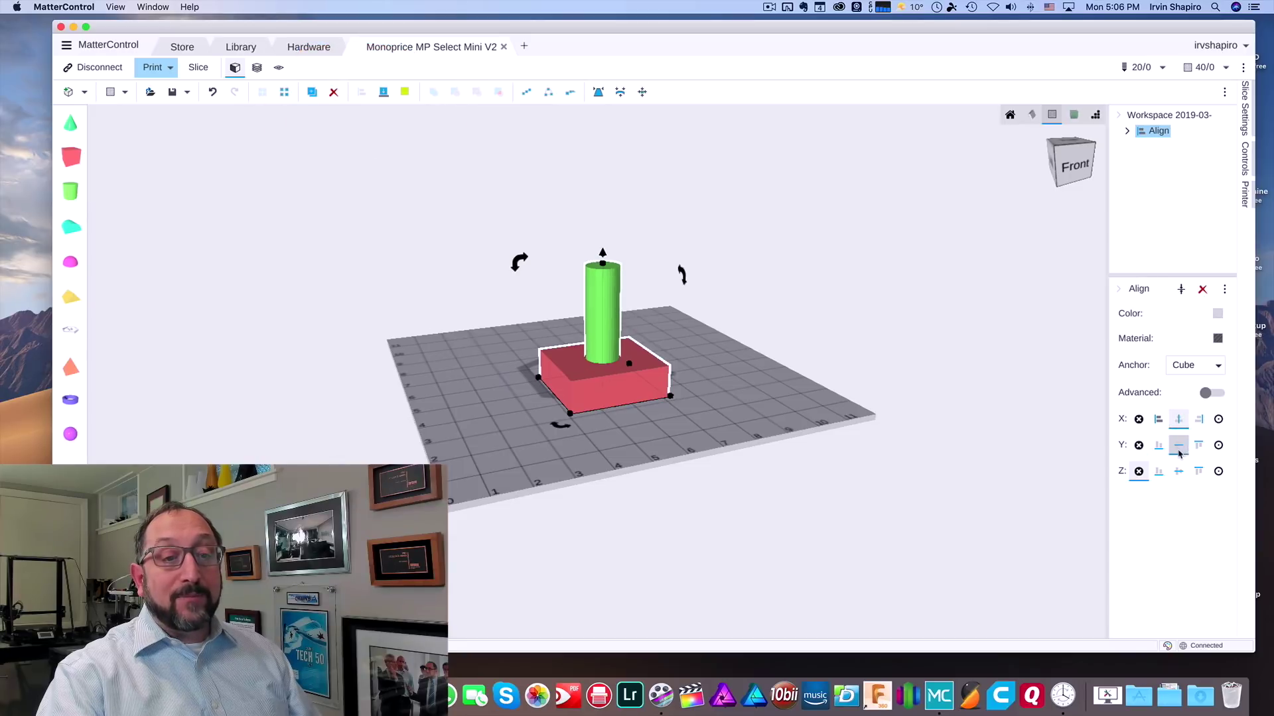
click(1158, 471)
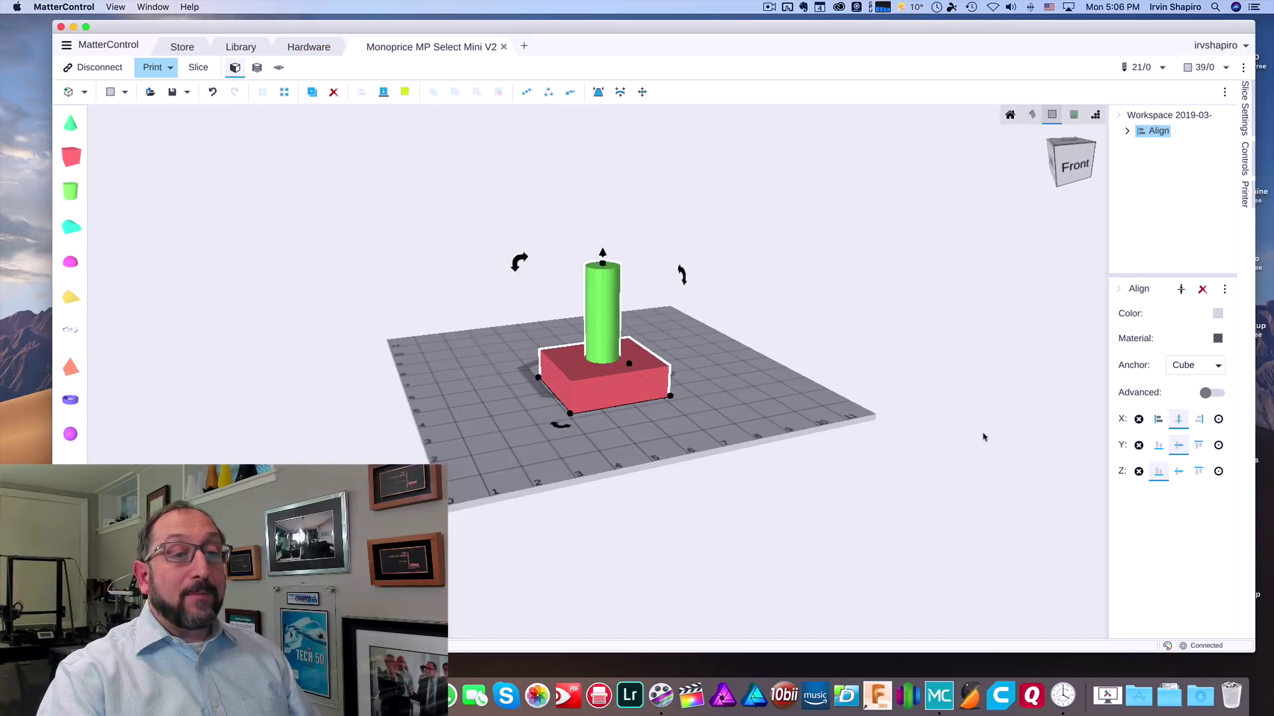
click(1205, 471)
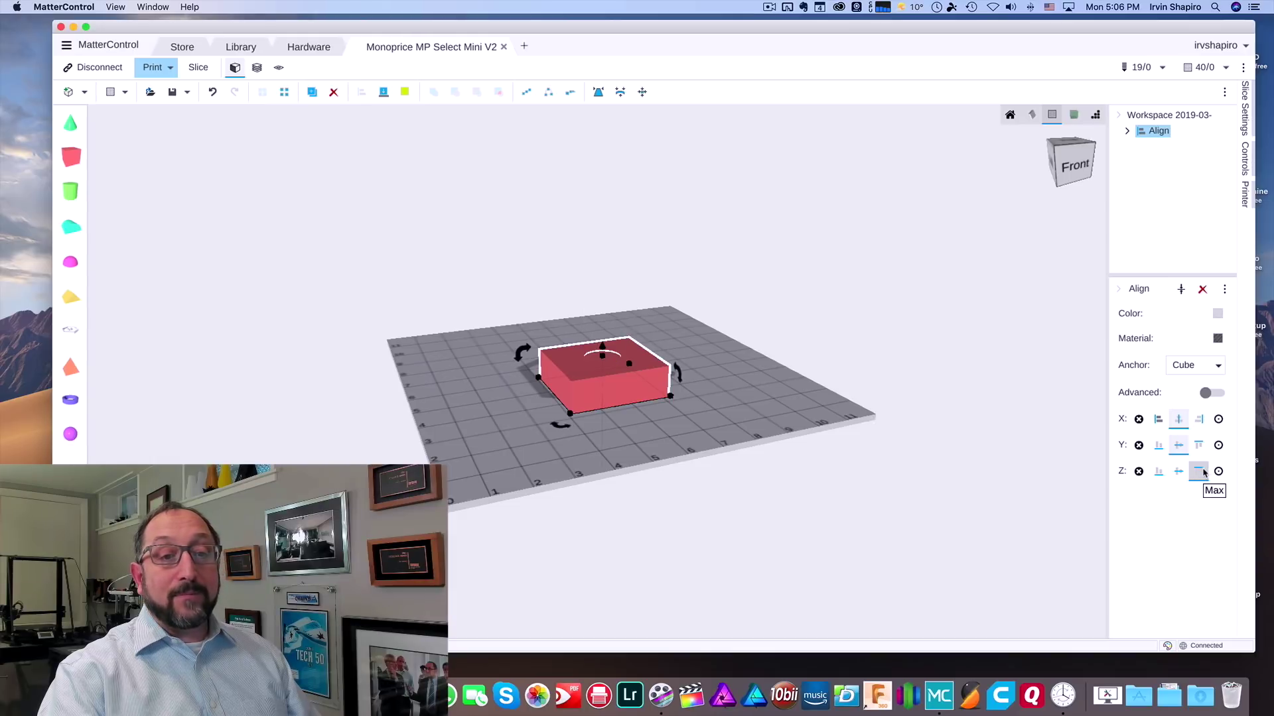
click(1158, 471)
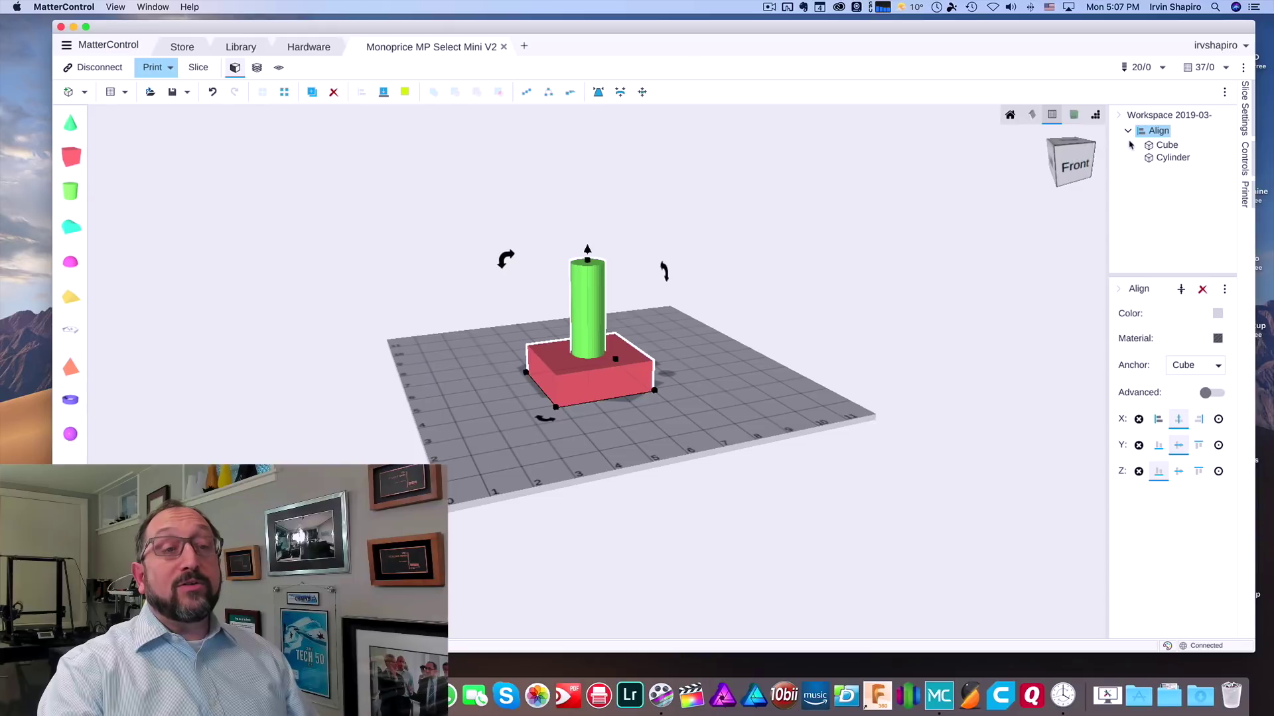
- Move the aligned shapes slightly across the bed and flatten the alignment into separate objects
drag(585, 297, 595, 296)
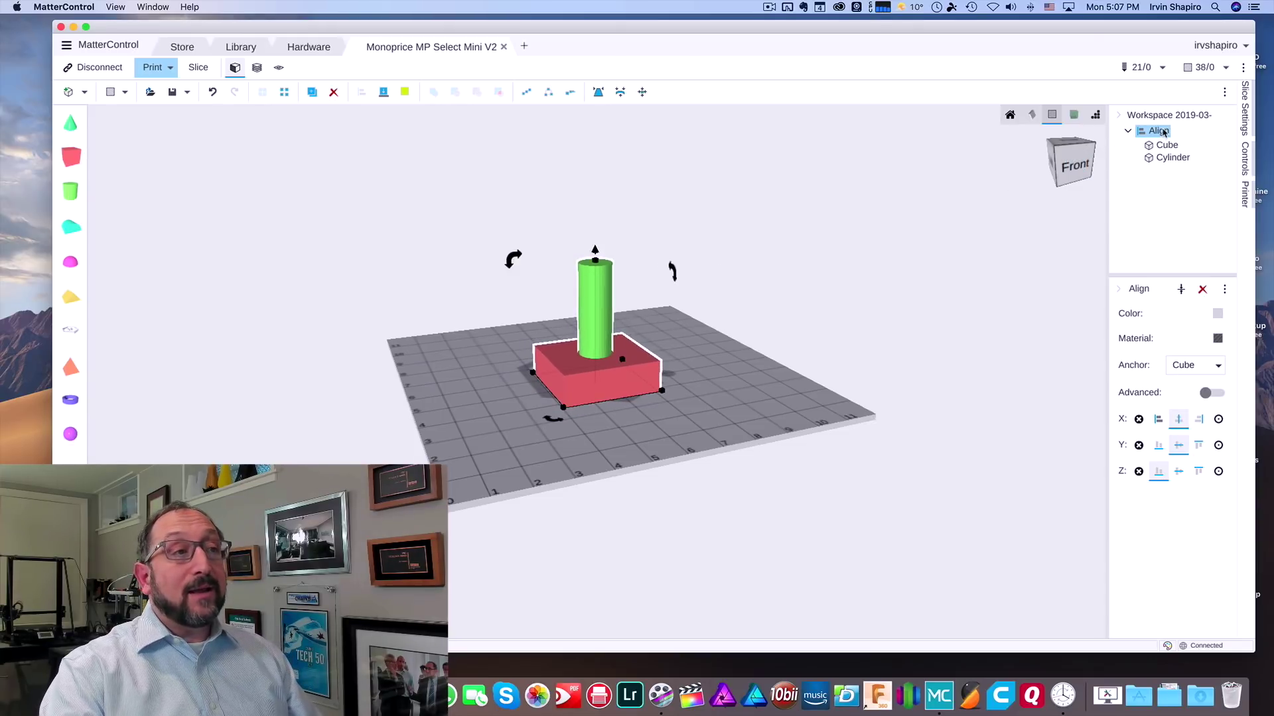
click(1180, 293)
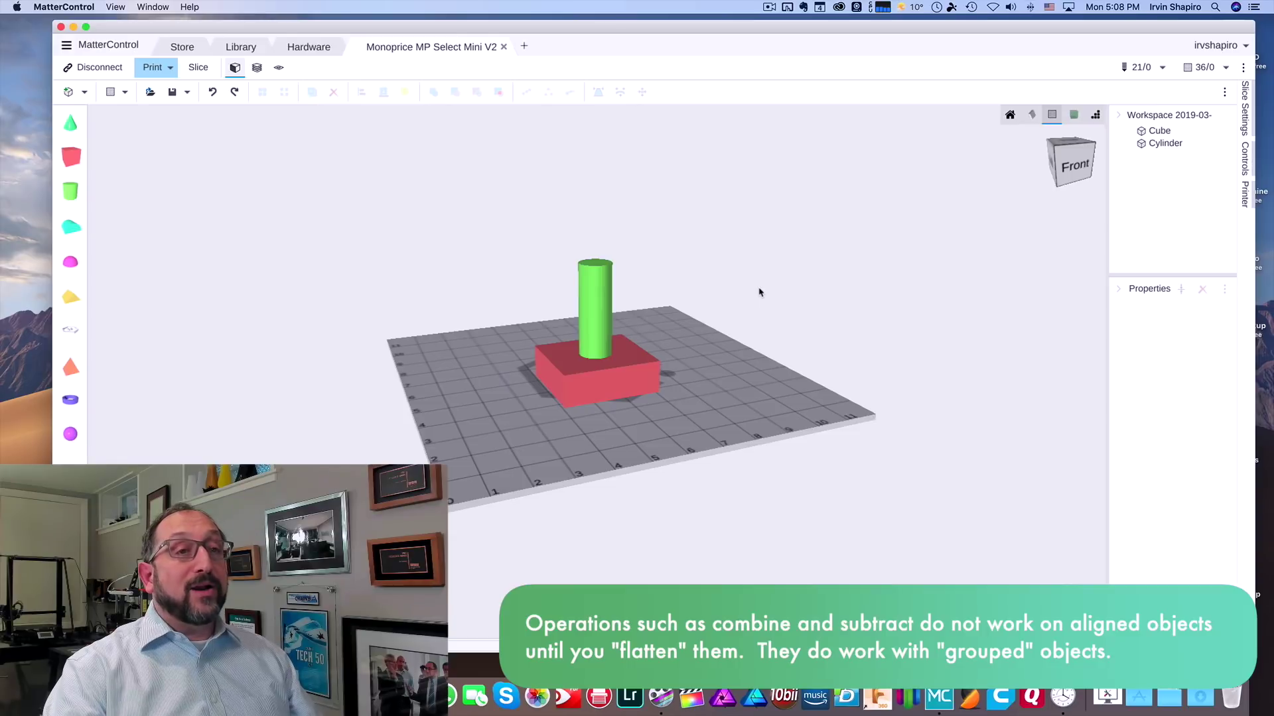
- Group the cube and cylinder, shift the group slightly on the bed, and leave it deselected
drag(488, 237, 704, 421)
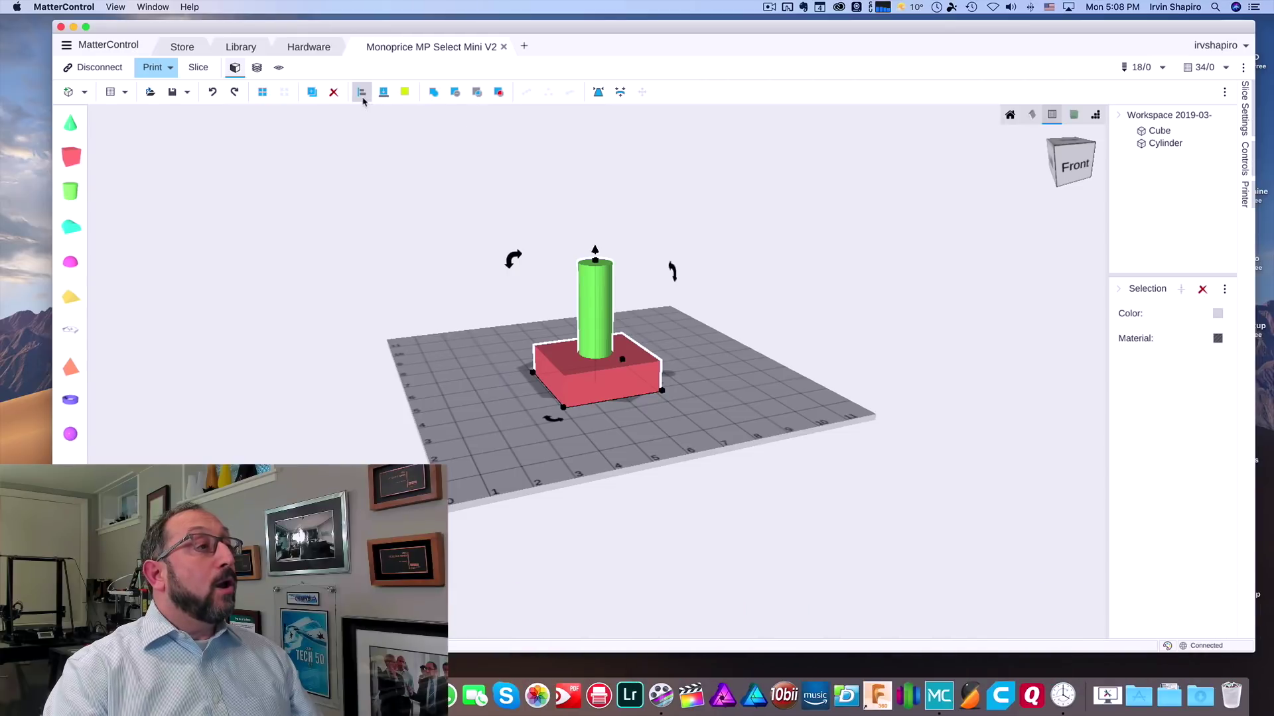
click(263, 93)
click(660, 173)
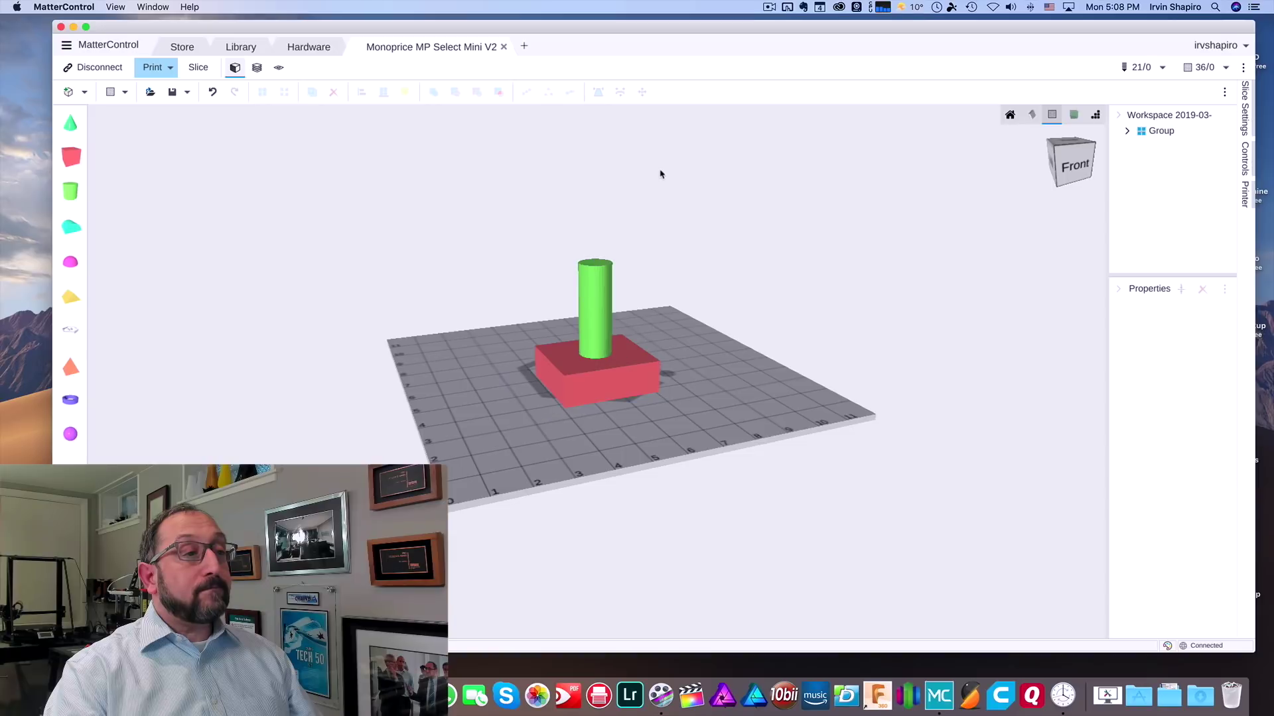
click(607, 262)
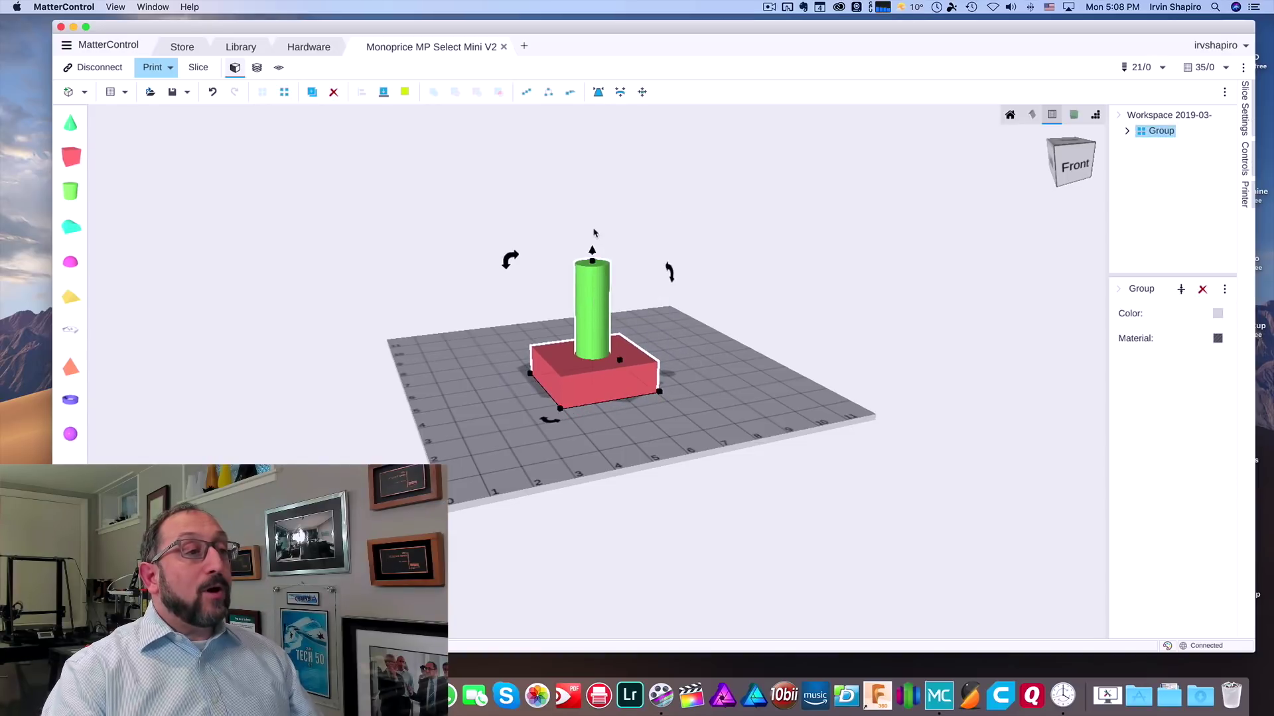
click(721, 387)
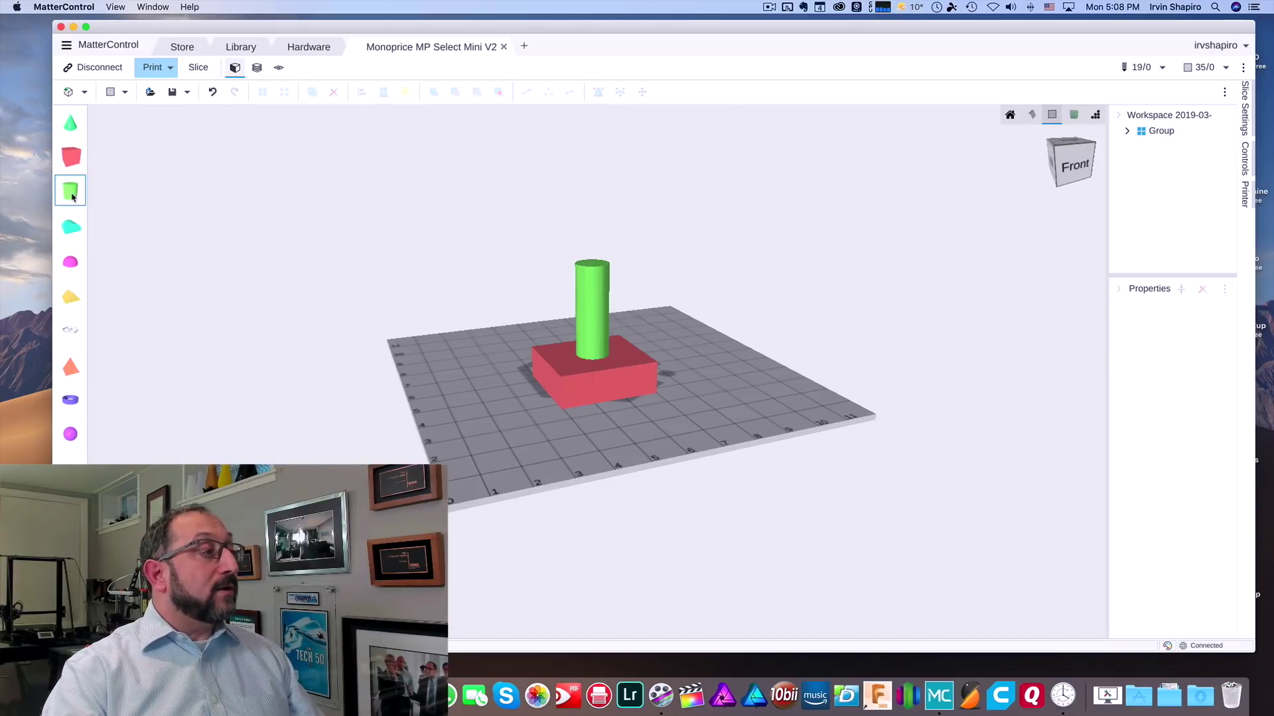
- Add a second cylinder beside the group with a diameter of 5 and a height of 50
drag(71, 193, 496, 376)
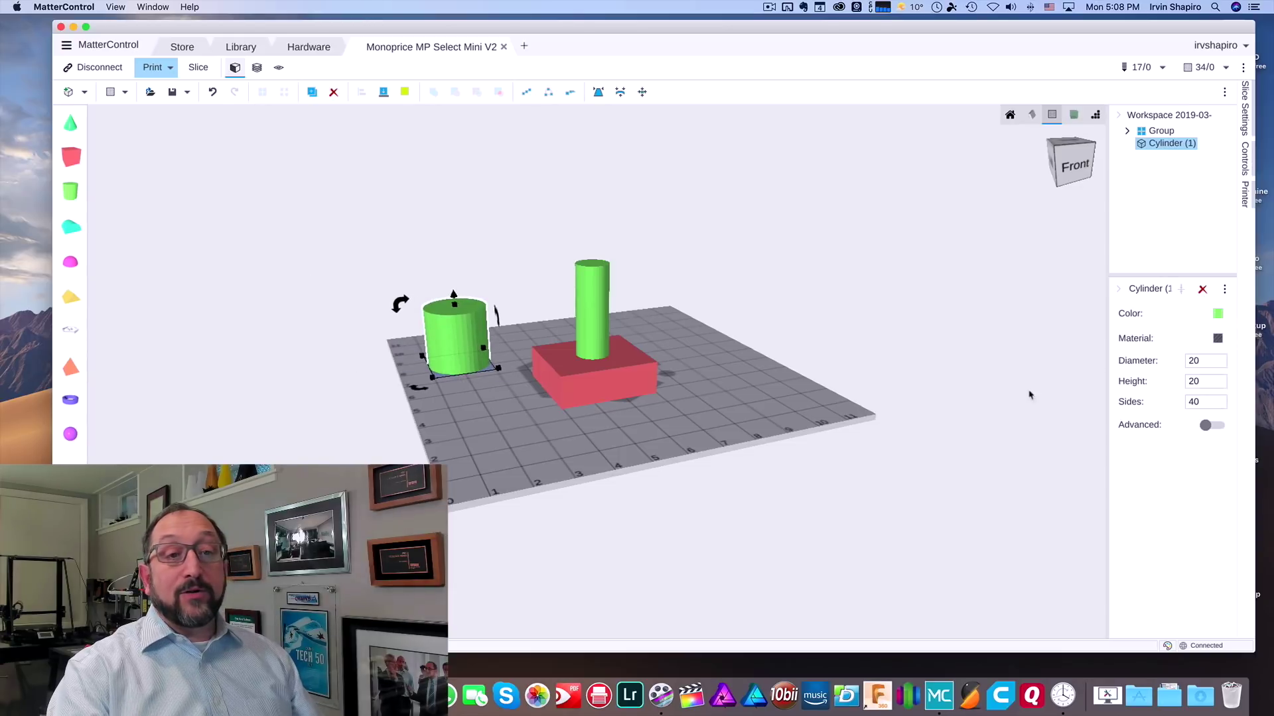
click(1198, 359)
double_click(1192, 360)
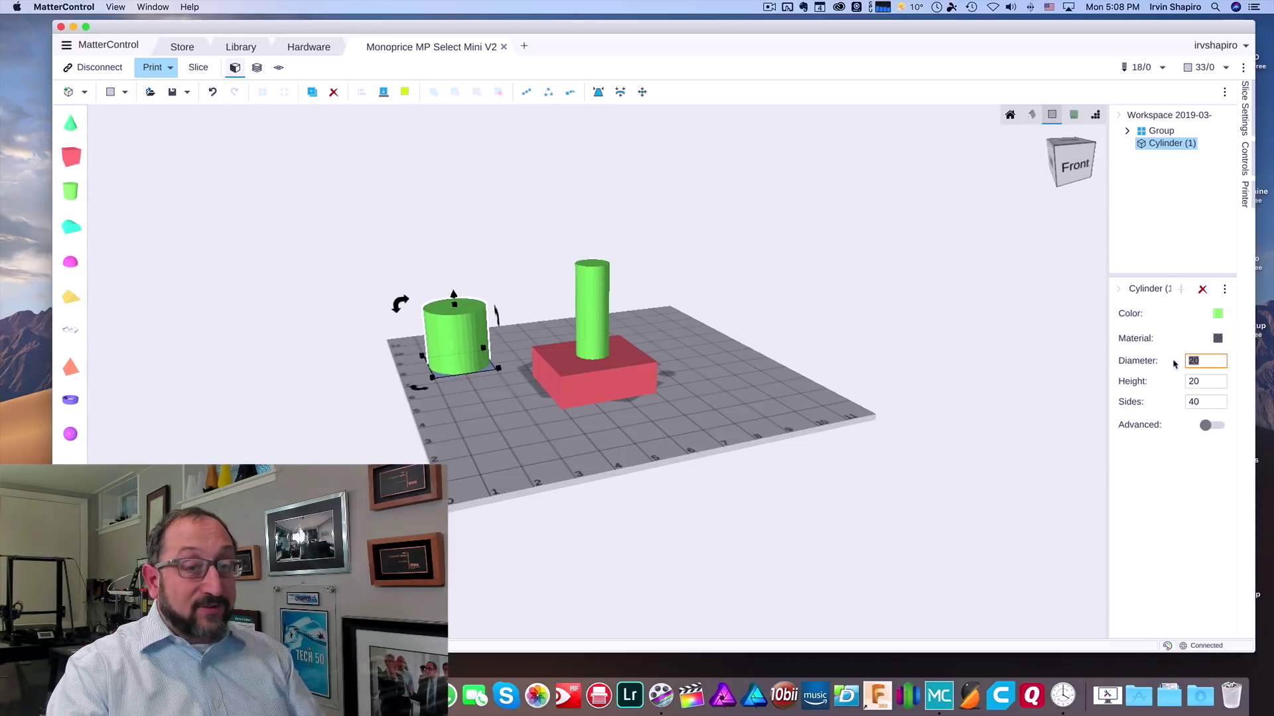
text(5)
key(Tab)
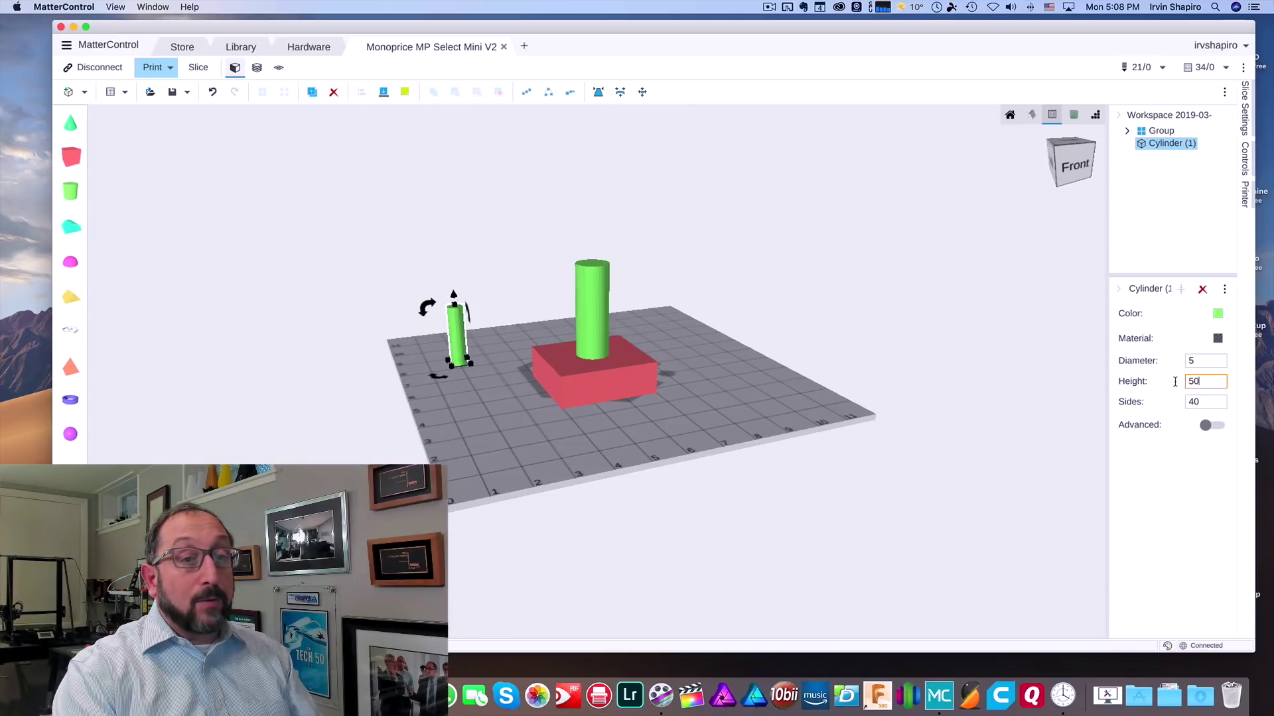
text(50)
key(Return)
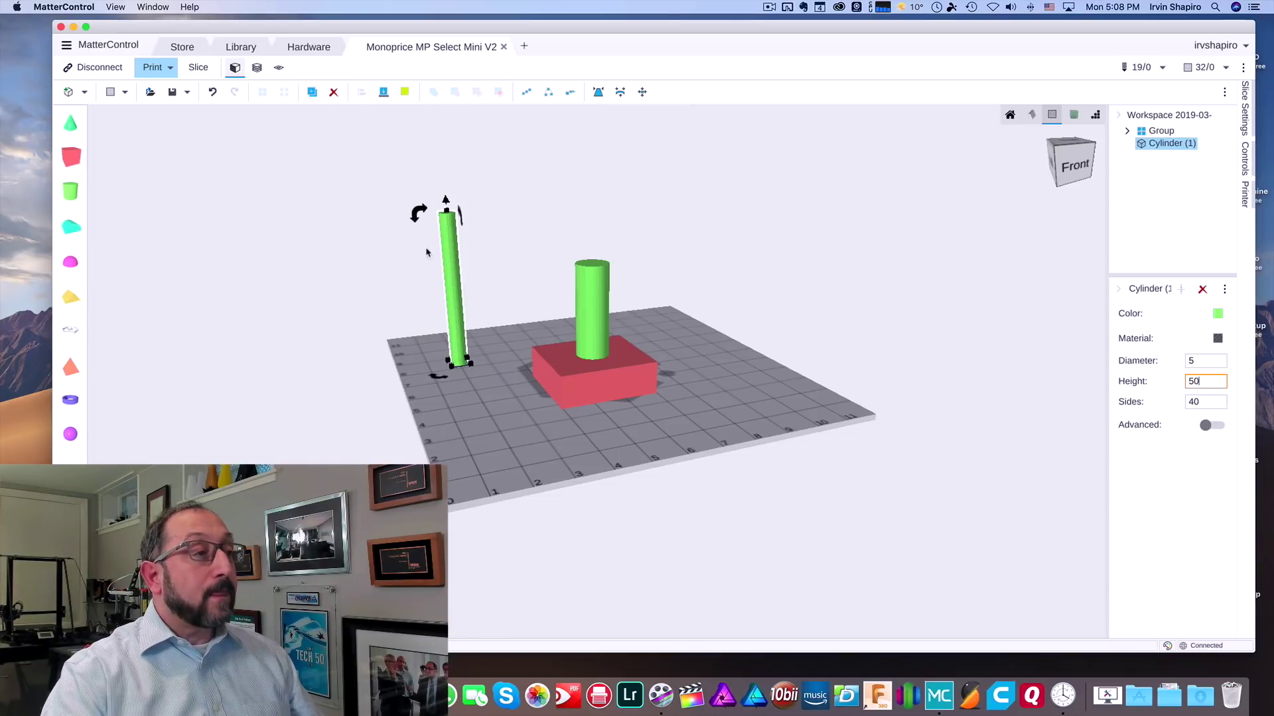
- Try blue and red on the thin cylinder, settle on orange, and deselect it
click(1219, 314)
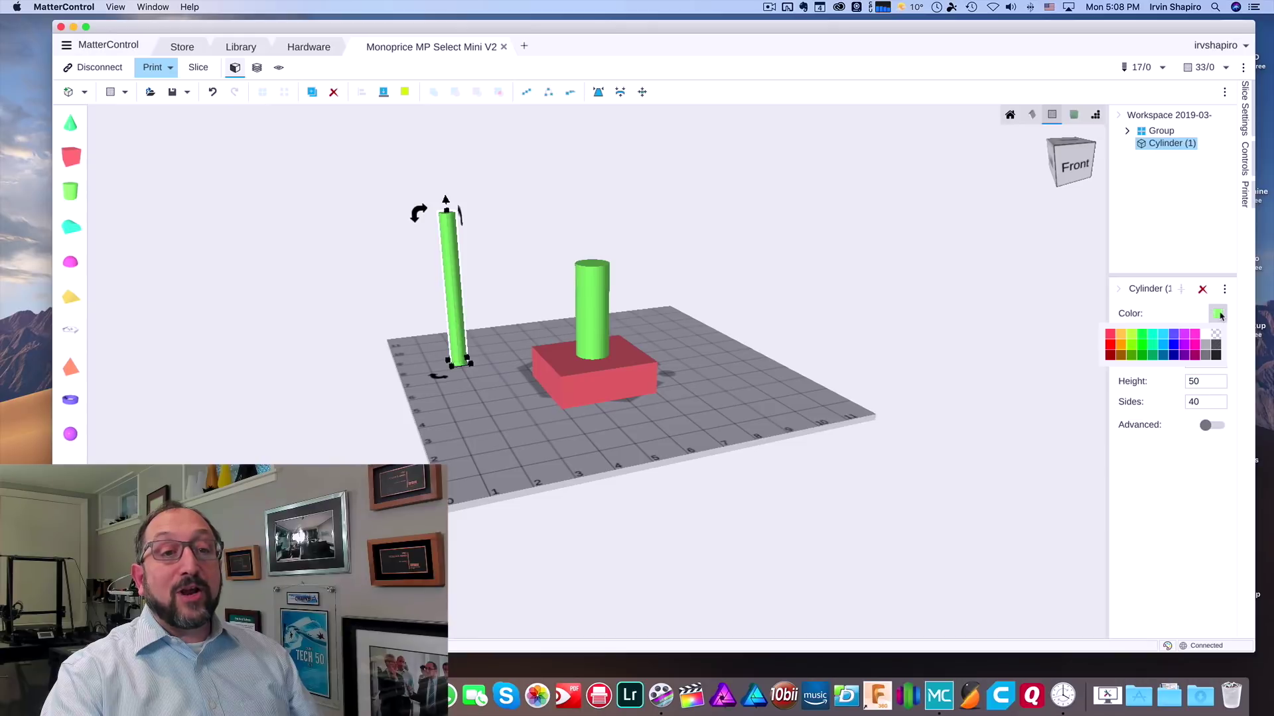
click(1172, 346)
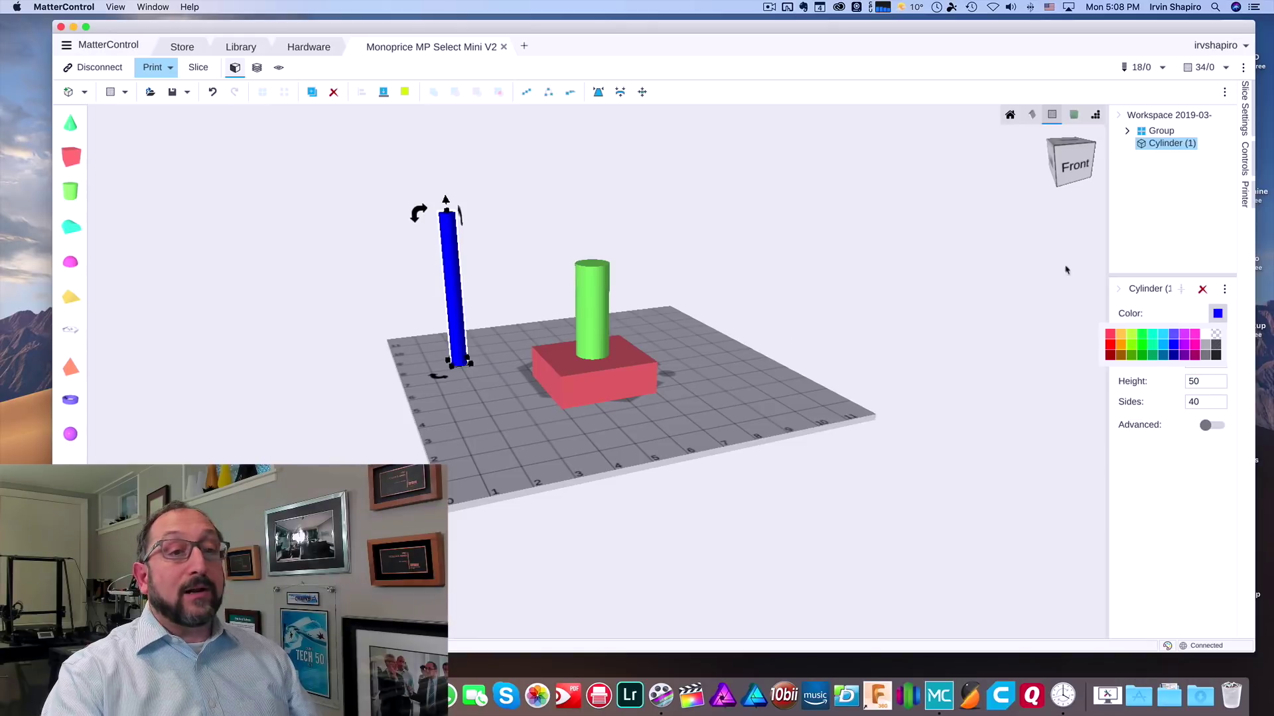
click(1112, 340)
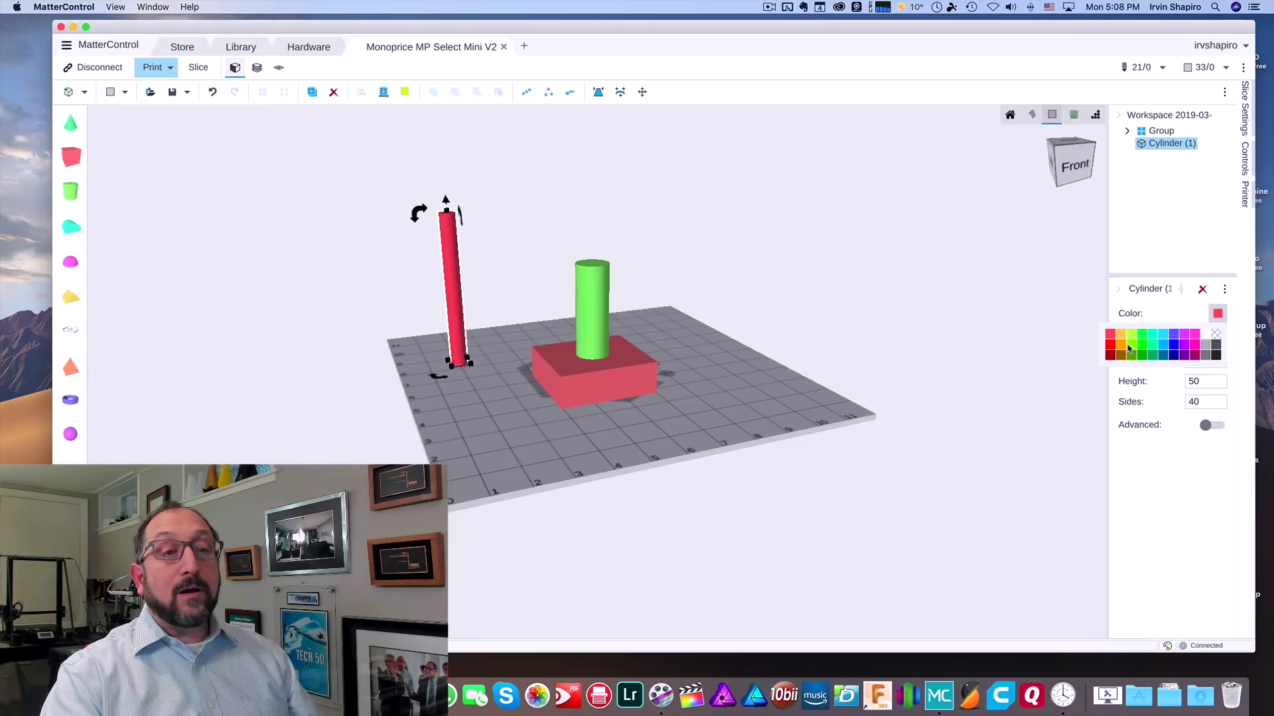
click(1122, 348)
click(994, 316)
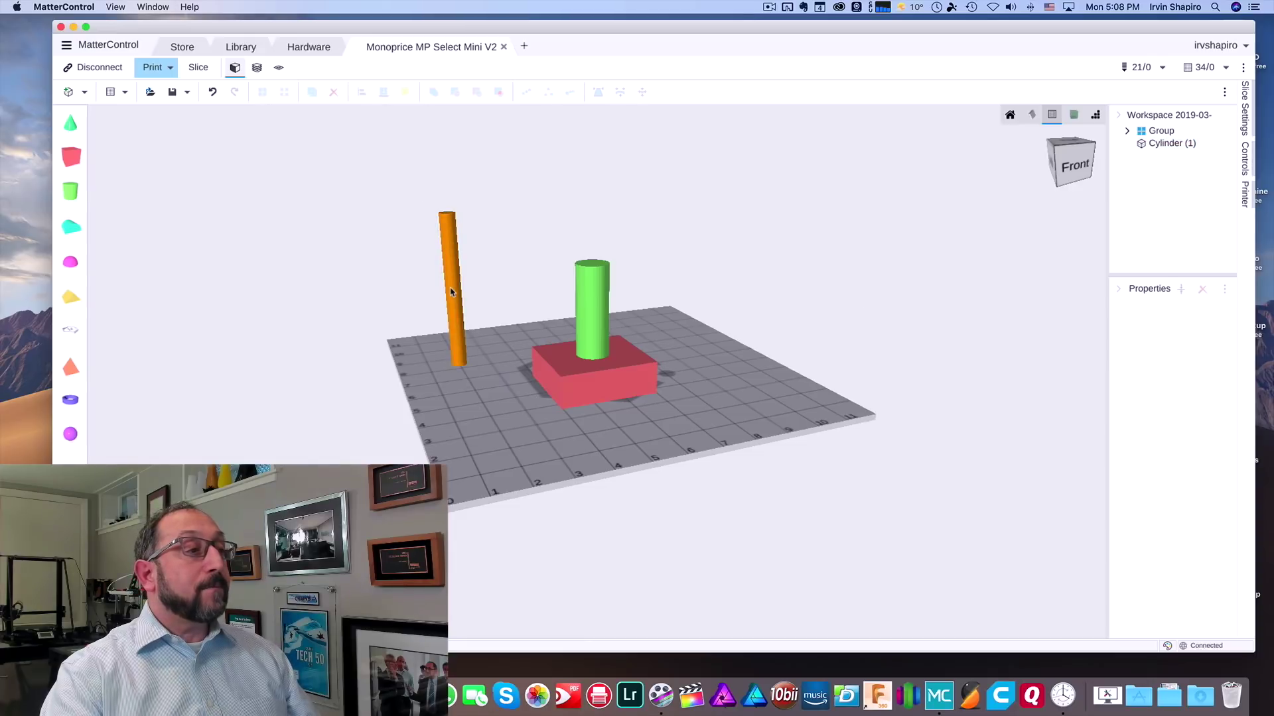
- Move the orange cylinder to the group and align both with the group as anchor, centred on X and Y
drag(451, 290, 594, 328)
drag(472, 187, 743, 451)
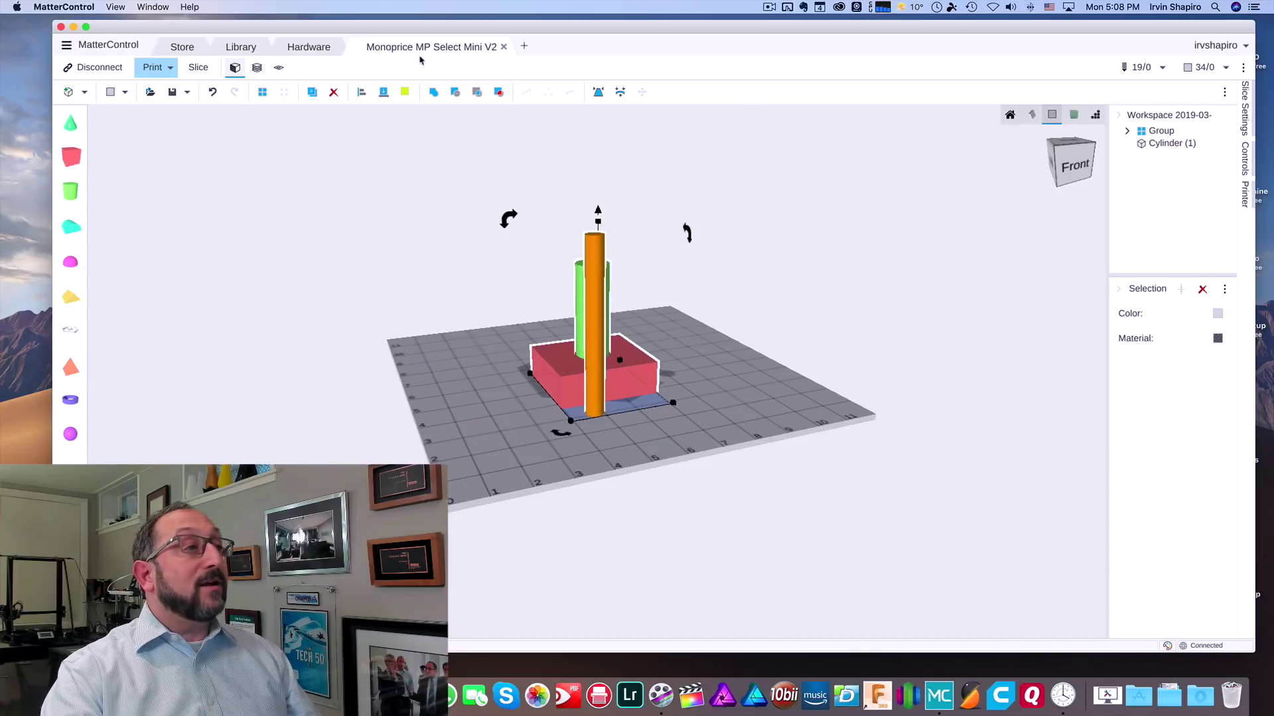
click(363, 92)
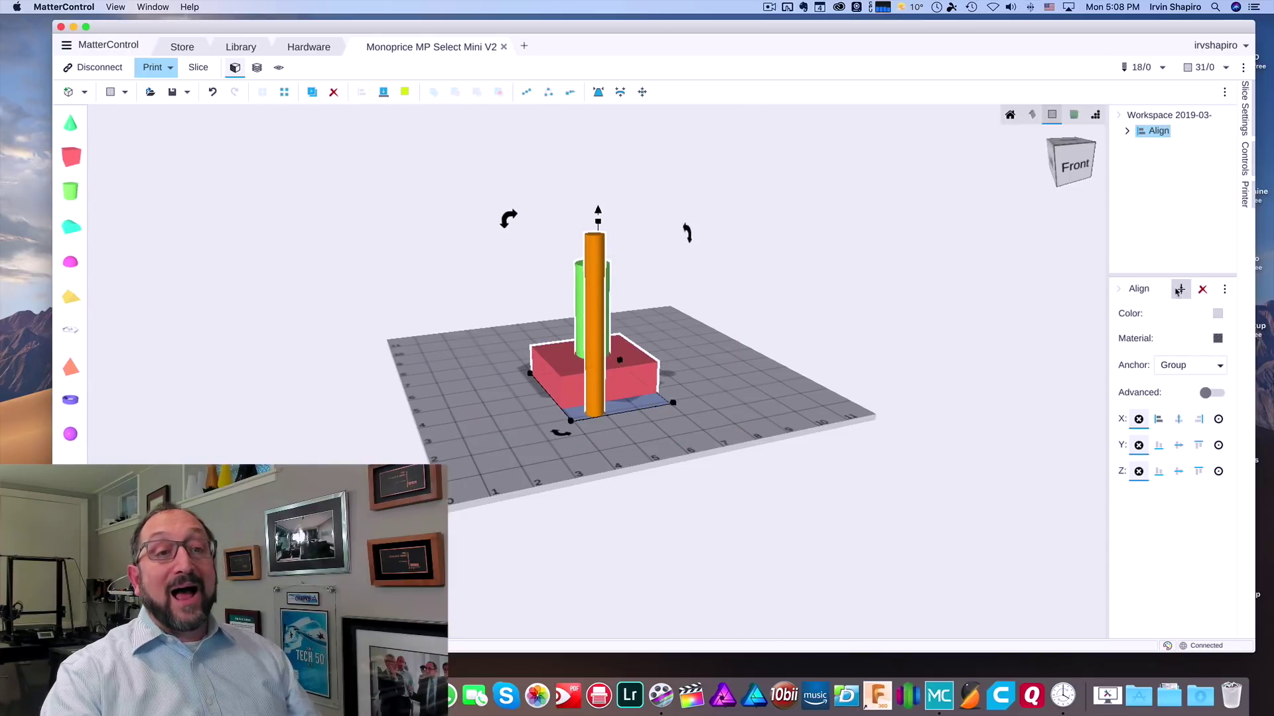
click(1178, 425)
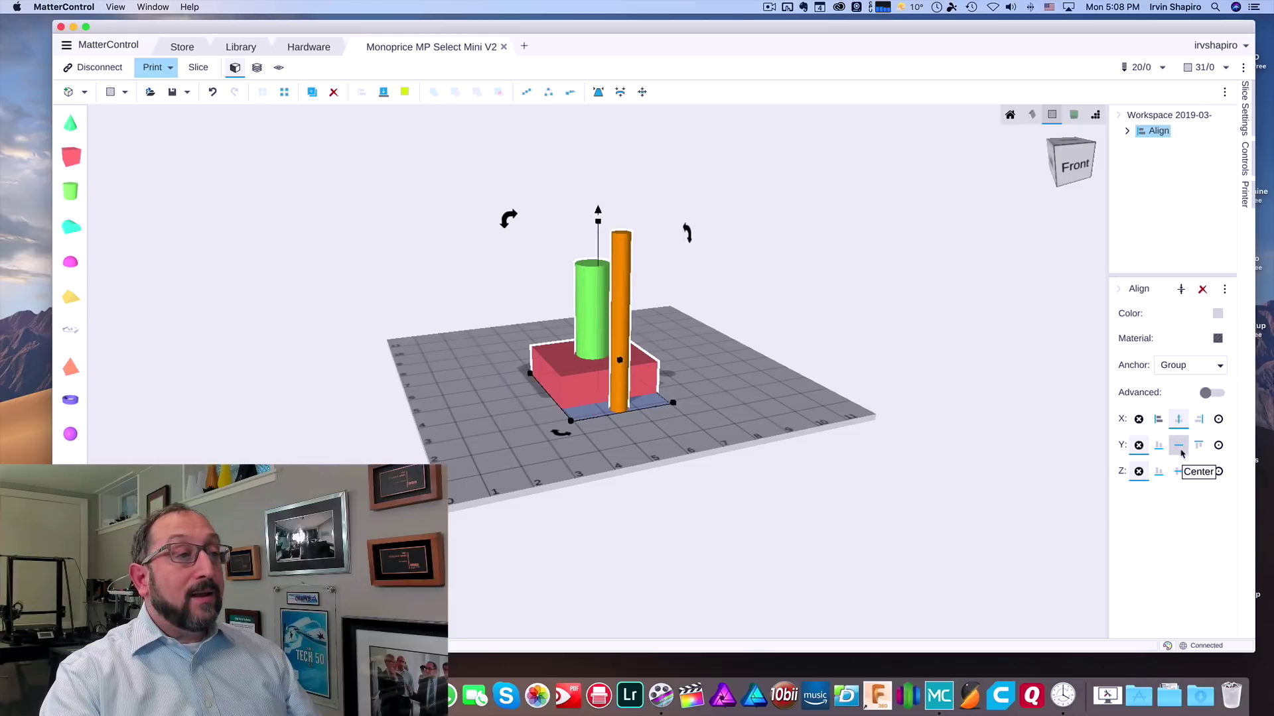
click(1180, 448)
mouse_move(924, 401)
right_down()
mouse_move(918, 301)
mouse_move(920, 401)
right_up()
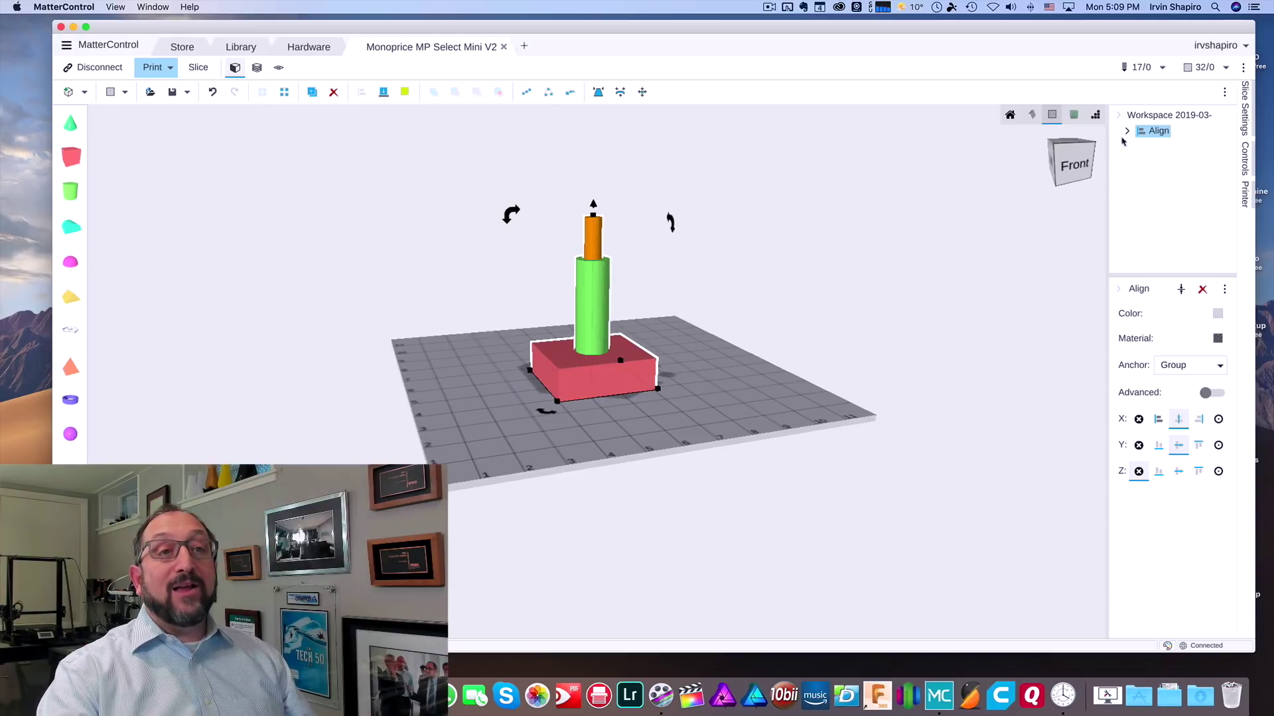
- Apply the alignment, then lower the orange cylinder partway into the green post and deselect it
click(1181, 289)
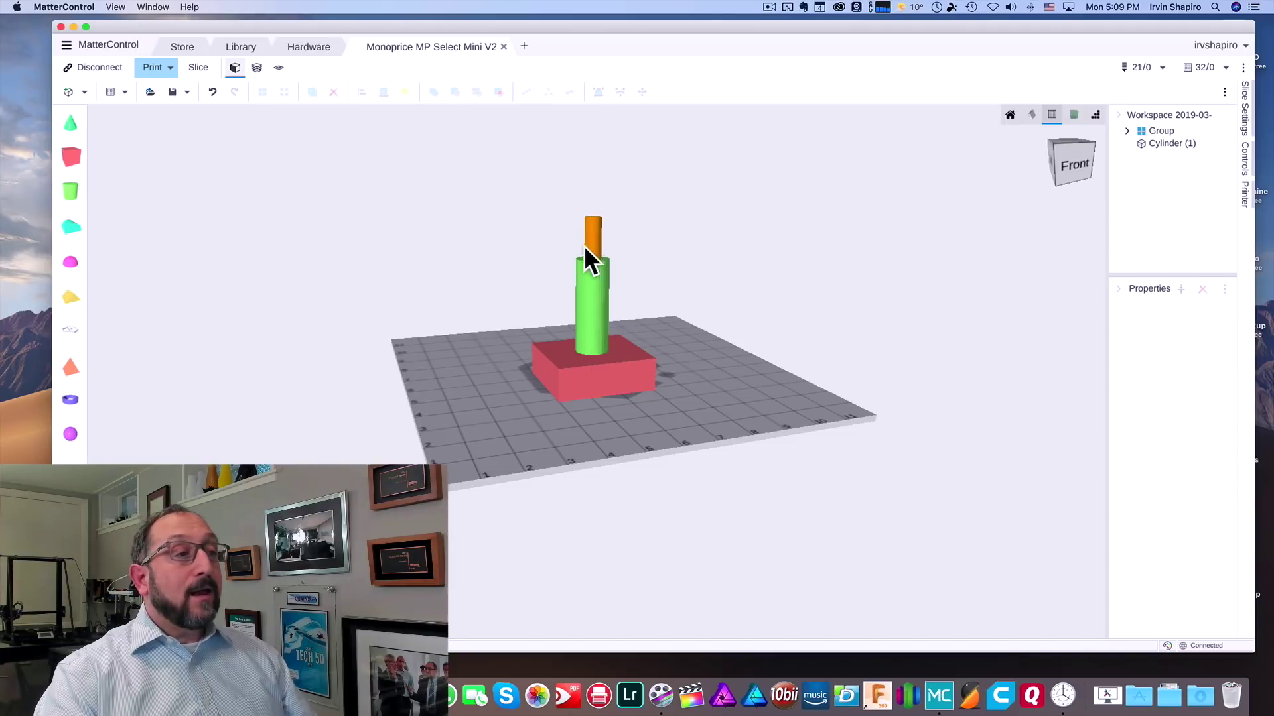
click(595, 231)
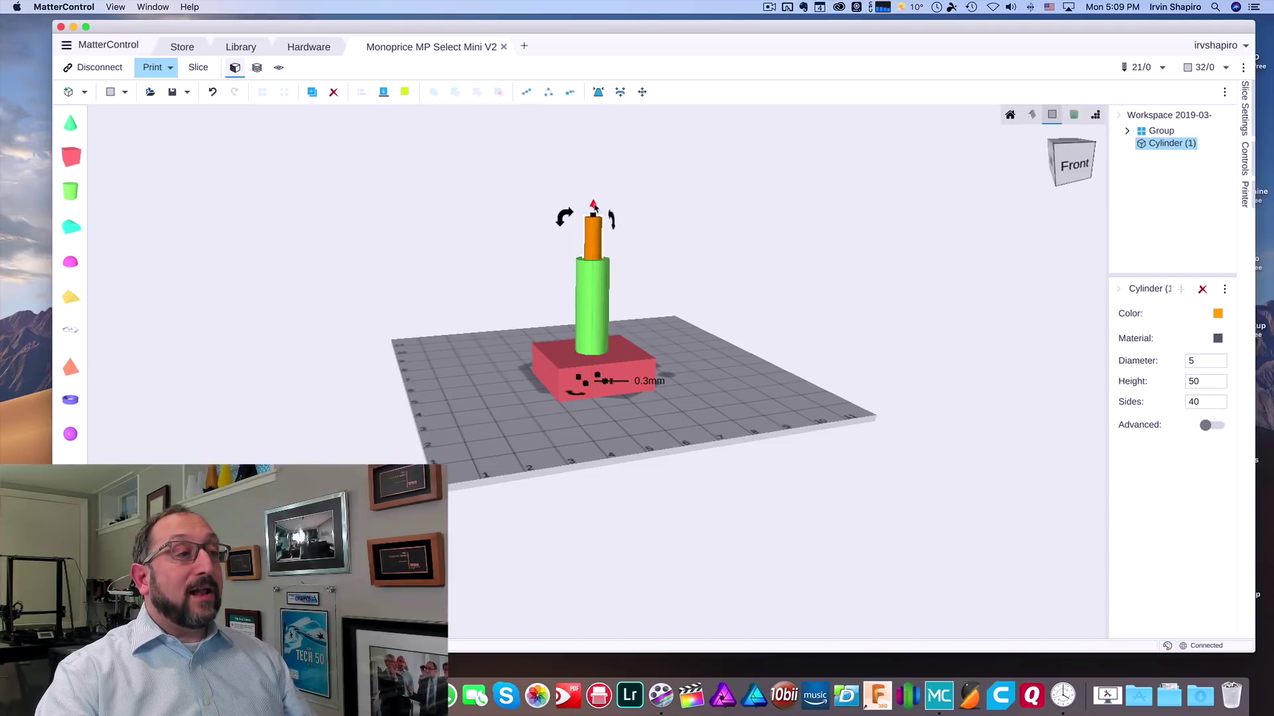
drag(595, 211, 594, 232)
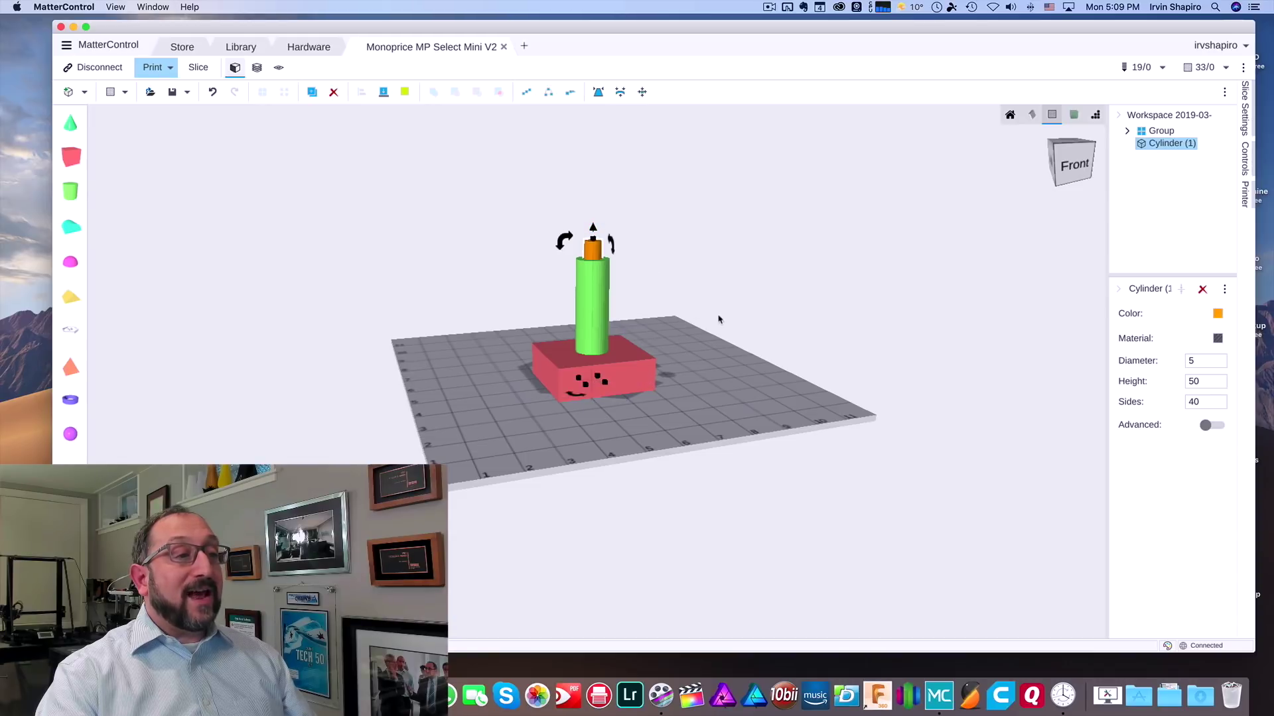
mouse_move(719, 319)
right_down()
mouse_move(736, 219)
mouse_move(711, 316)
right_up()
click(488, 203)
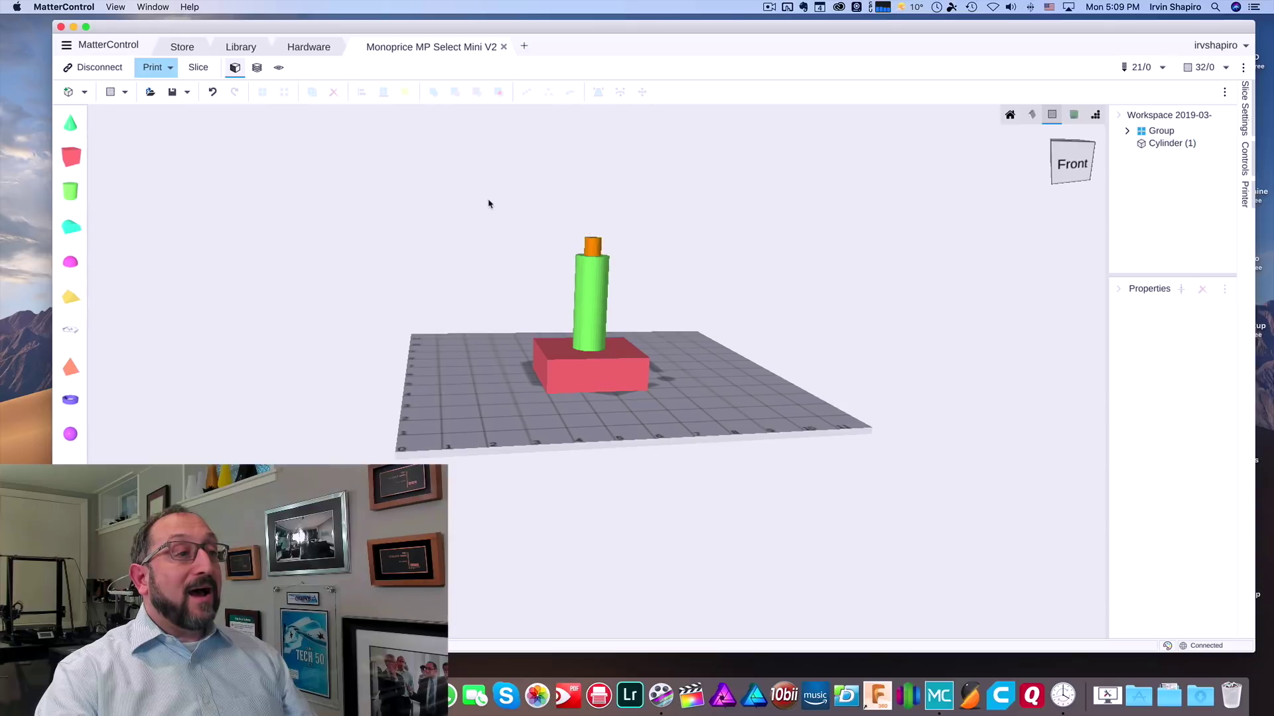
- Subtract Cylinder (1) from the group to hollow out the green post, and check the hole from several angles
click(595, 249)
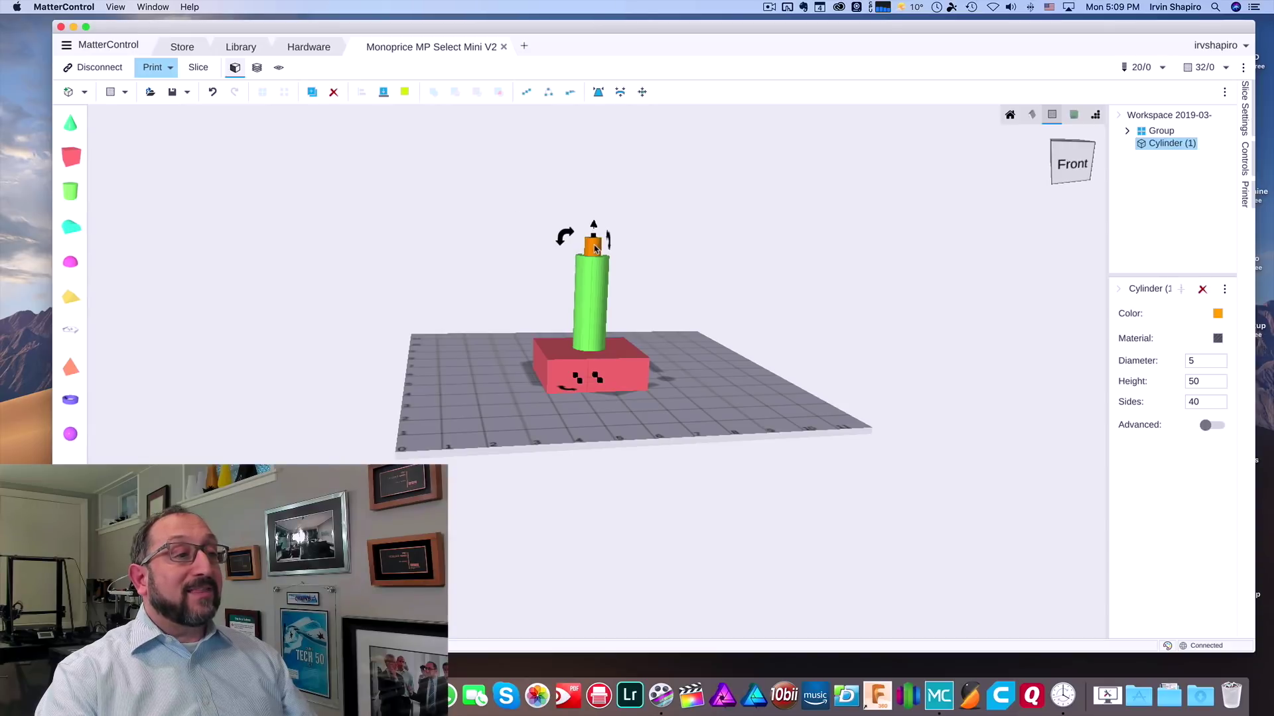
shift+click(603, 296)
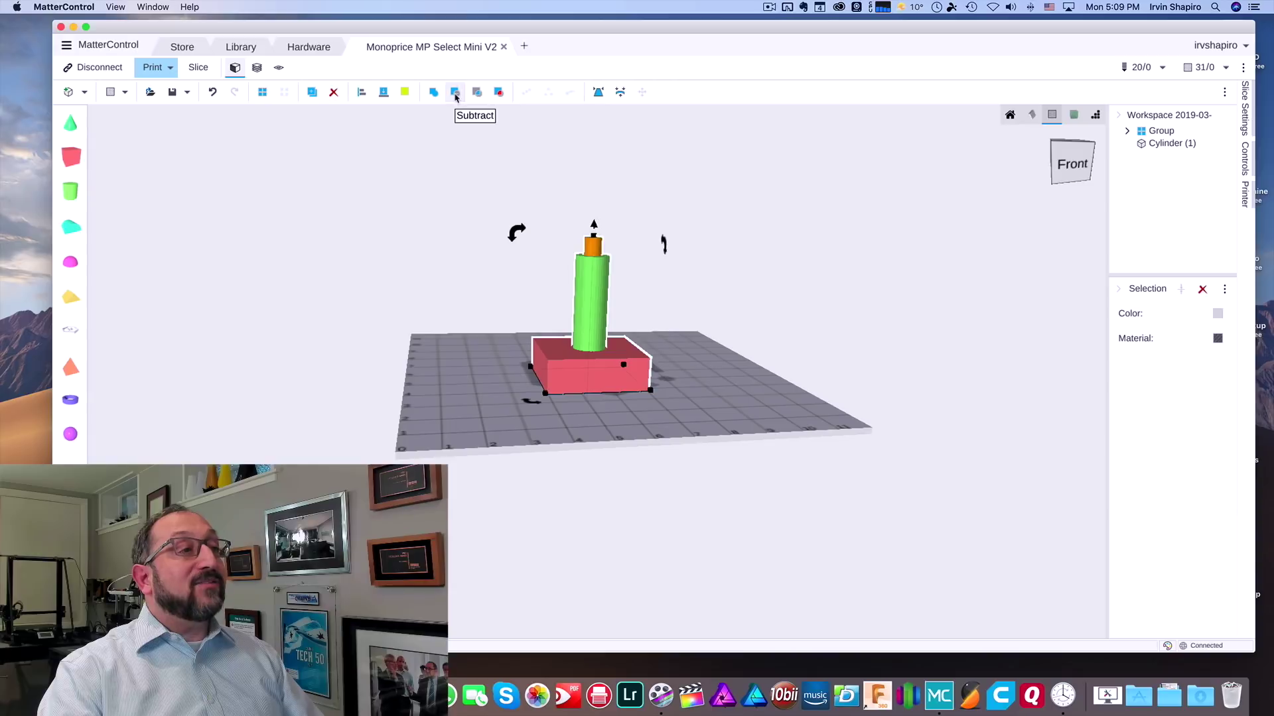
click(455, 92)
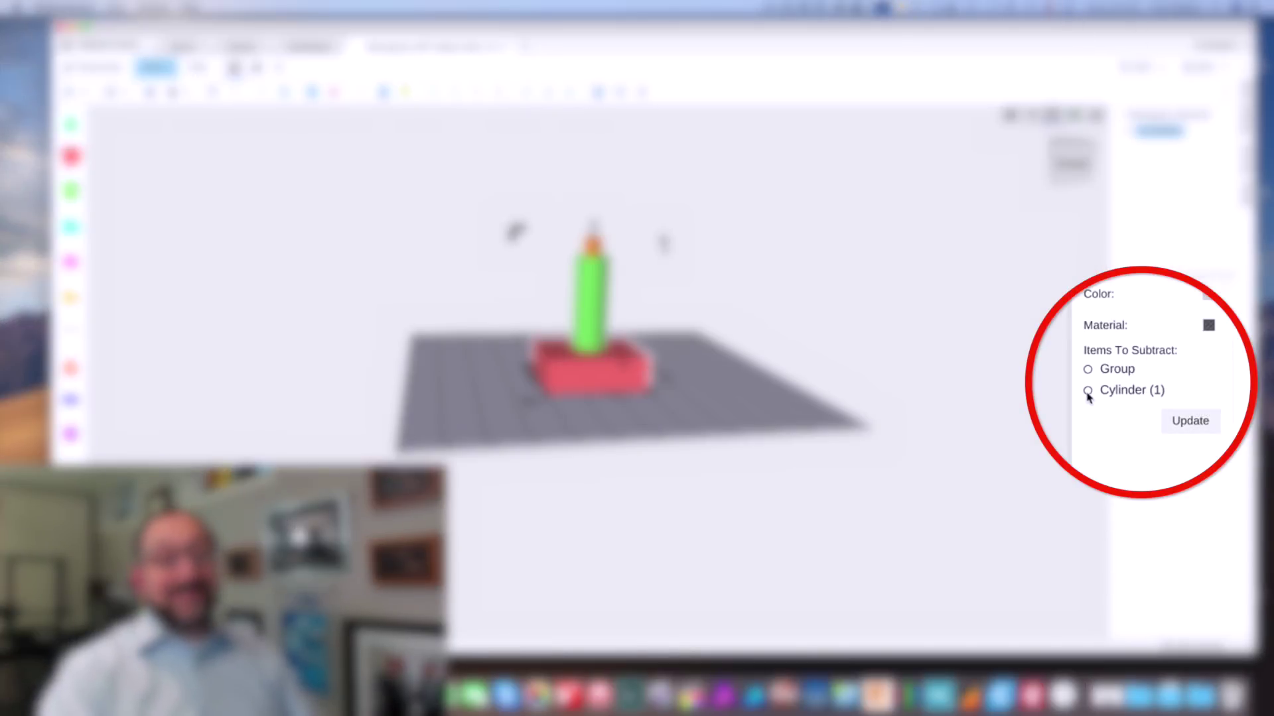
click(1088, 390)
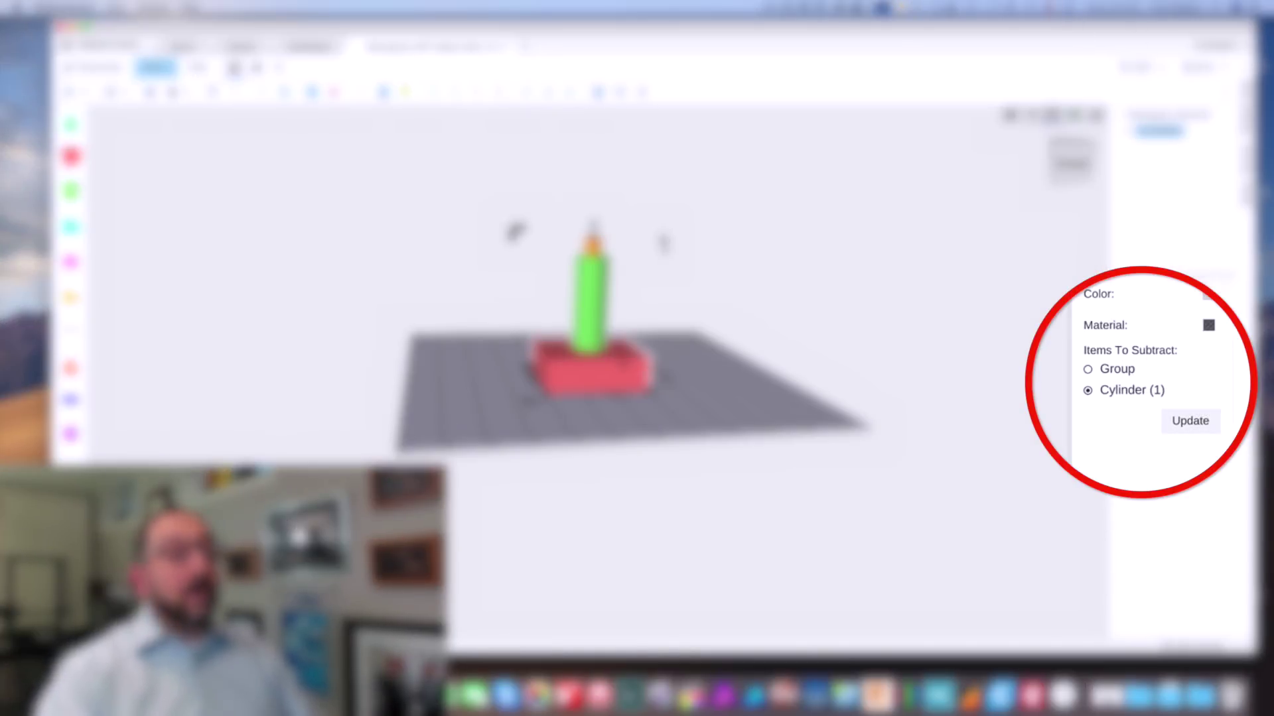
click(1202, 423)
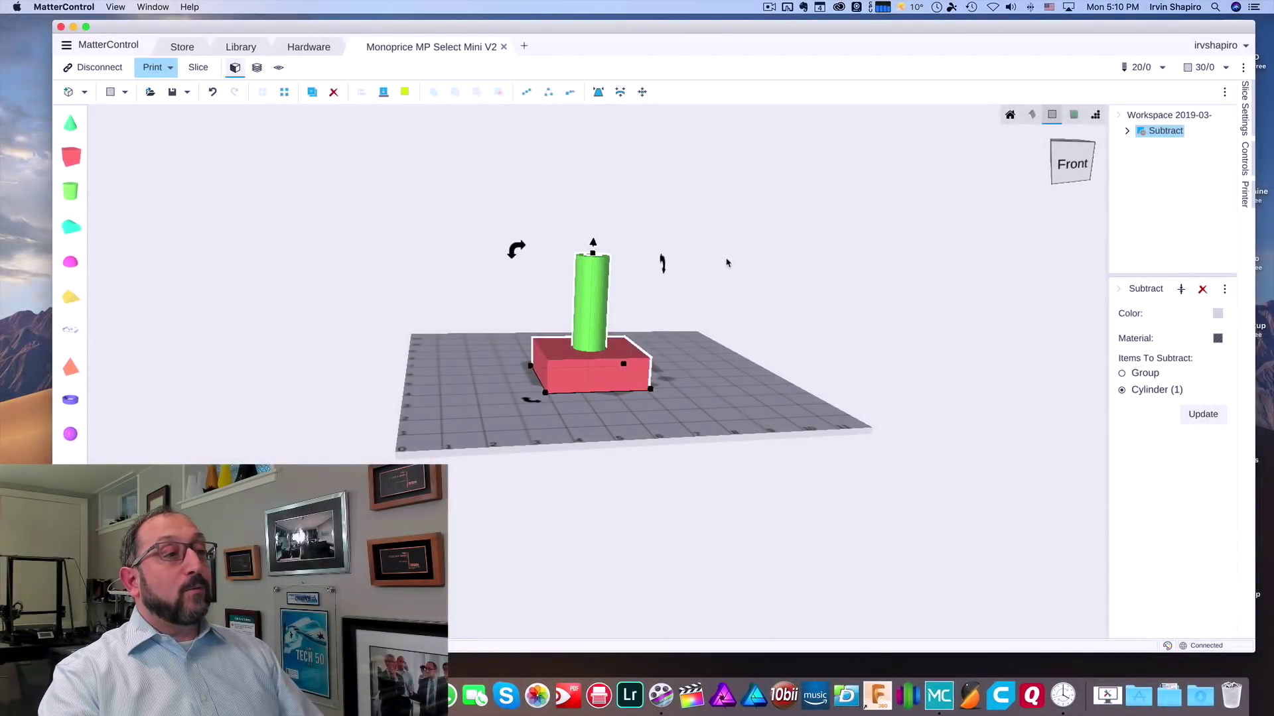
mouse_move(728, 262)
right_down()
mouse_move(750, 318)
mouse_move(745, 430)
mouse_move(722, 287)
mouse_move(730, 321)
mouse_move(748, 284)
mouse_move(739, 270)
right_up()
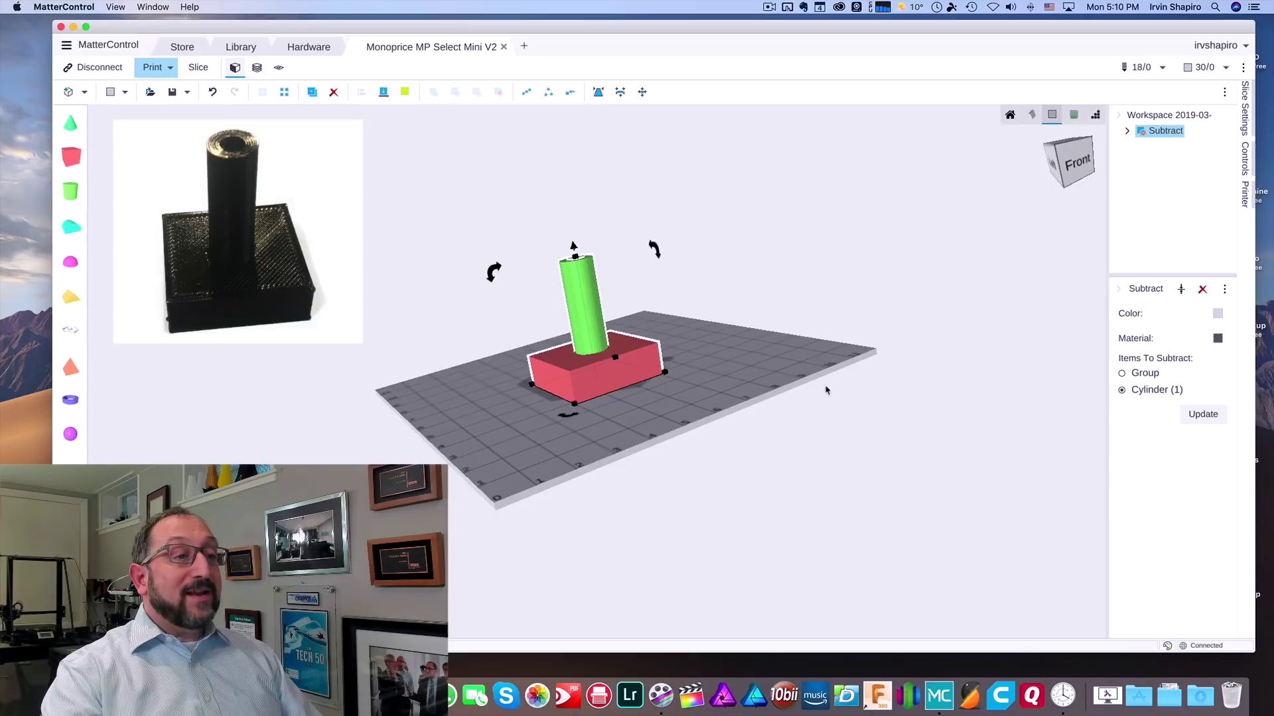
right_drag(824, 384, 796, 419)
click(1009, 115)
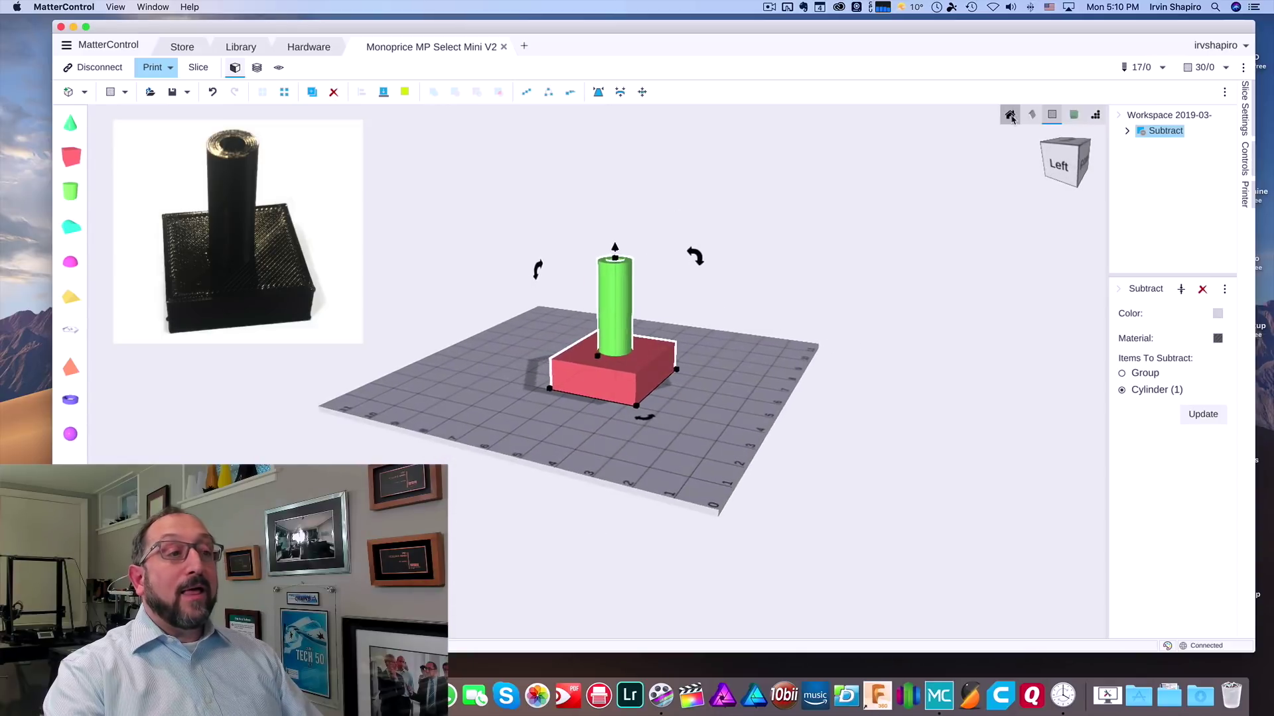
- Shift the subtracted model slightly on the bed and apply the subtraction to make it permanent
click(1126, 130)
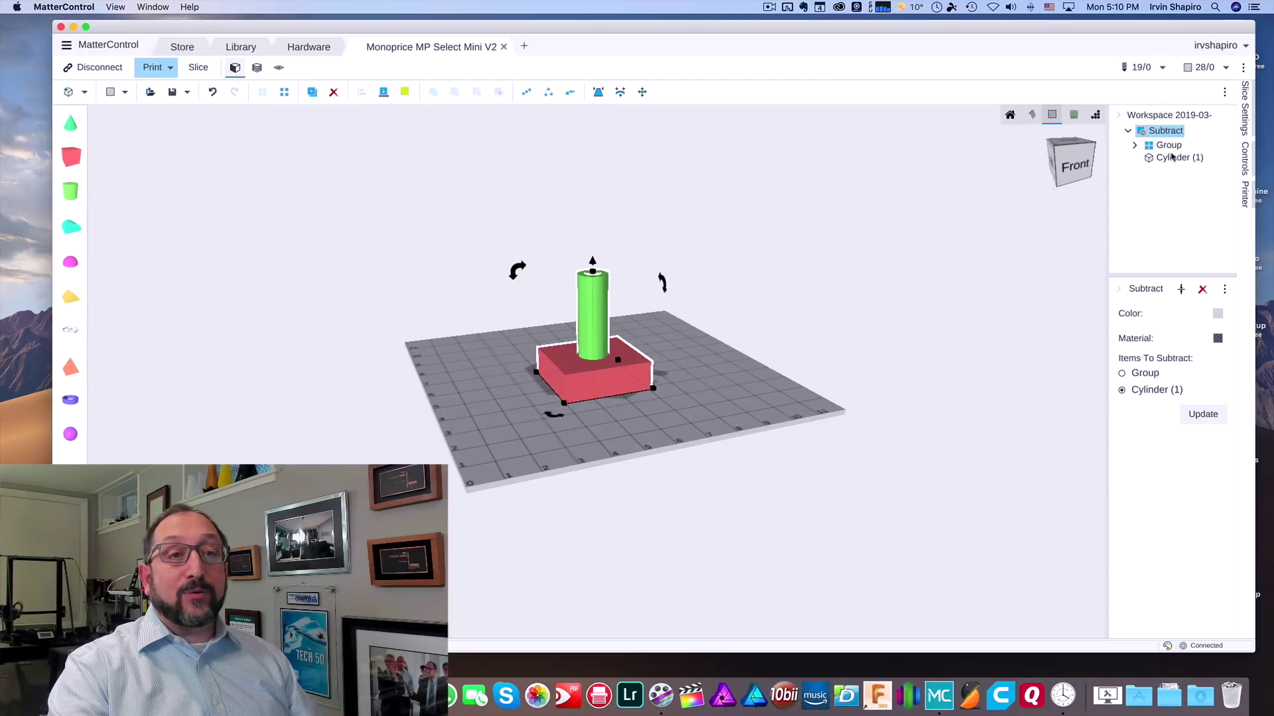
mouse_move(597, 324)
mouse_down()
mouse_move(661, 320)
mouse_move(523, 357)
mouse_move(653, 317)
mouse_move(608, 325)
mouse_up()
click(760, 310)
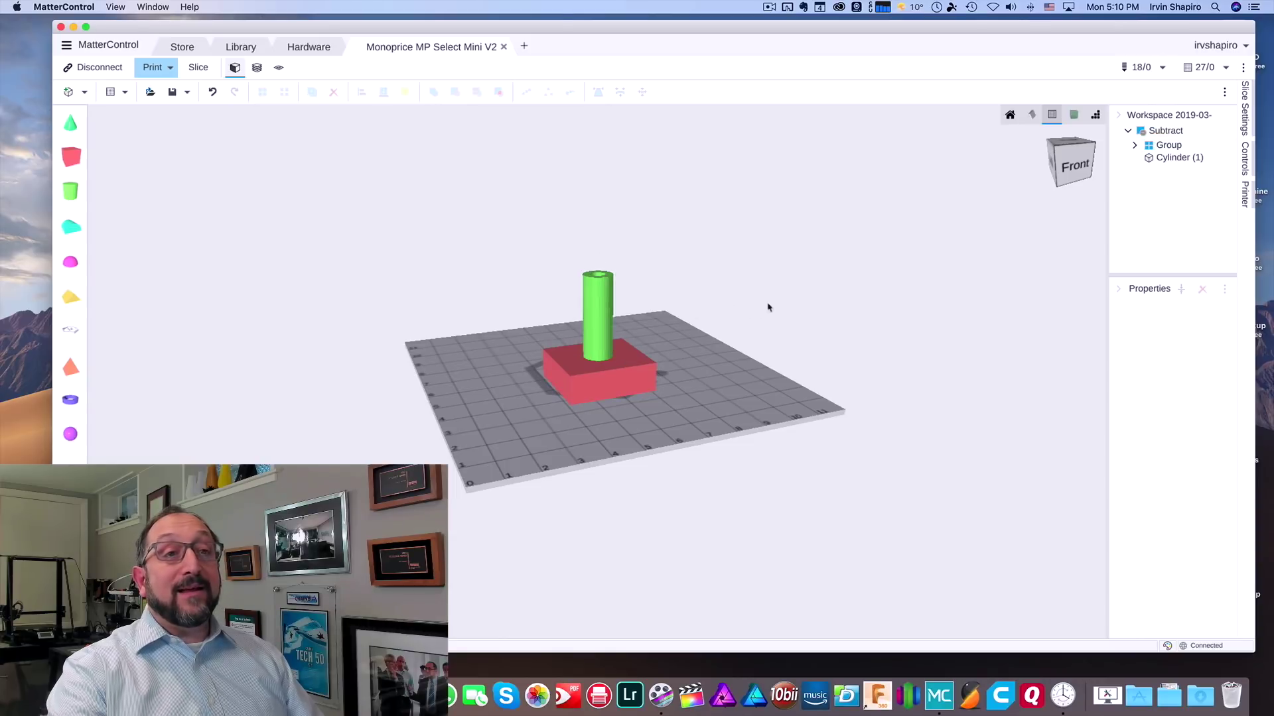
click(1165, 132)
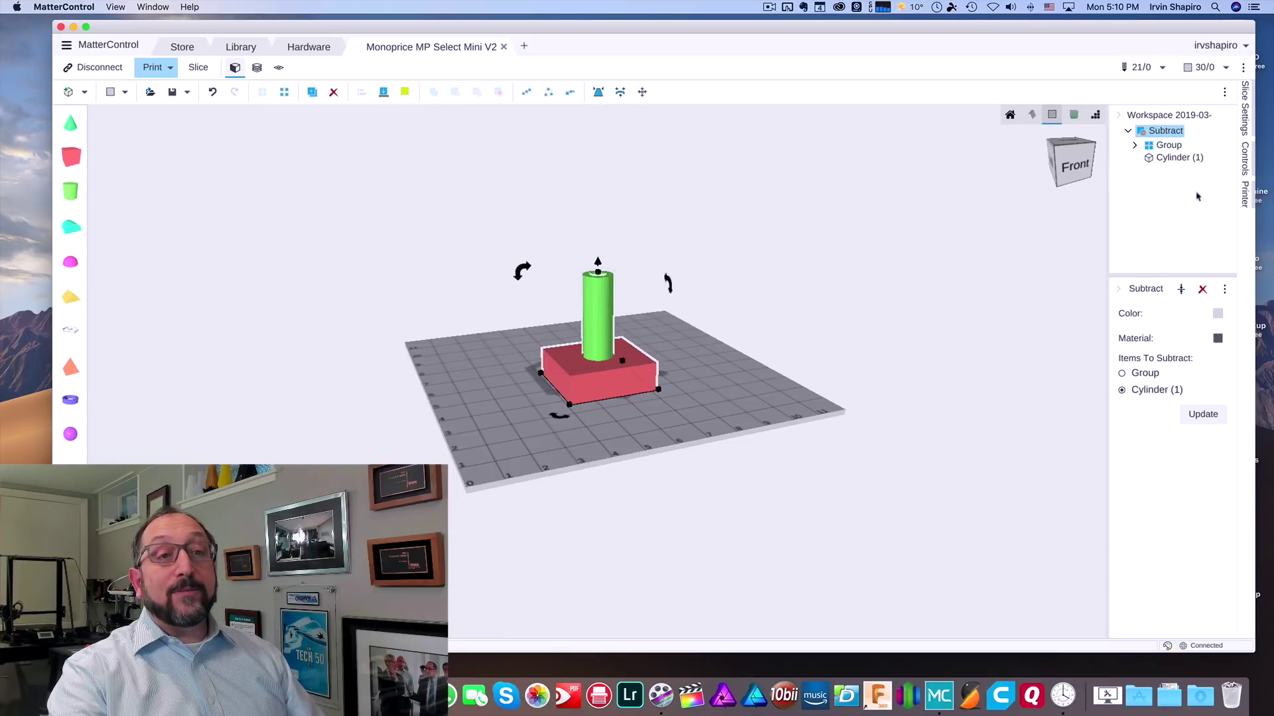
click(1181, 289)
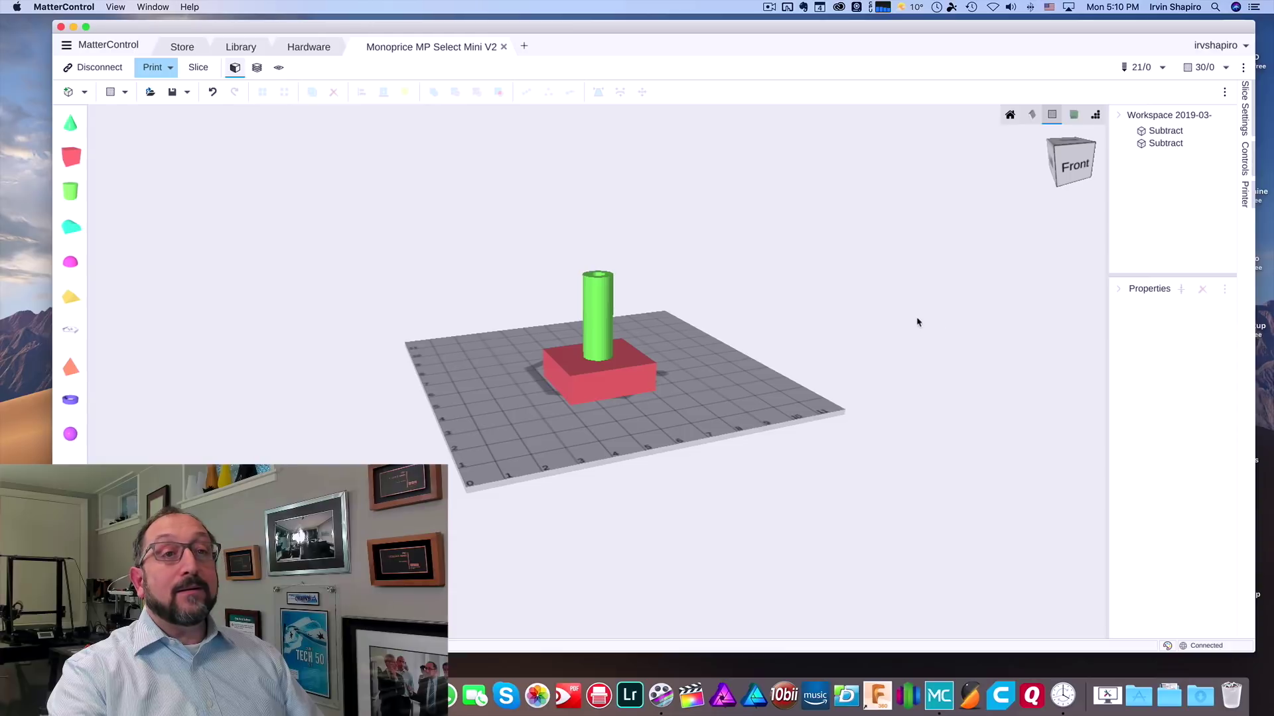
- Examine the green post and the red base by selecting each separately, leaving both deselected
click(598, 317)
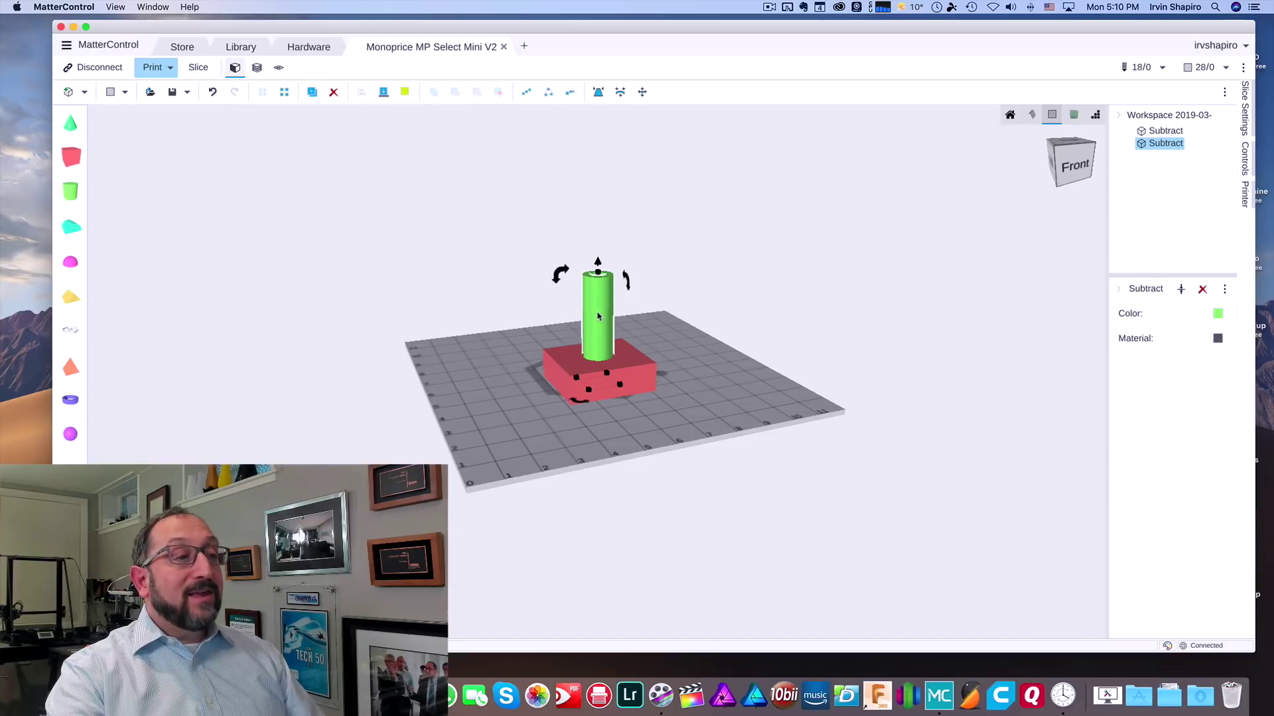
click(760, 343)
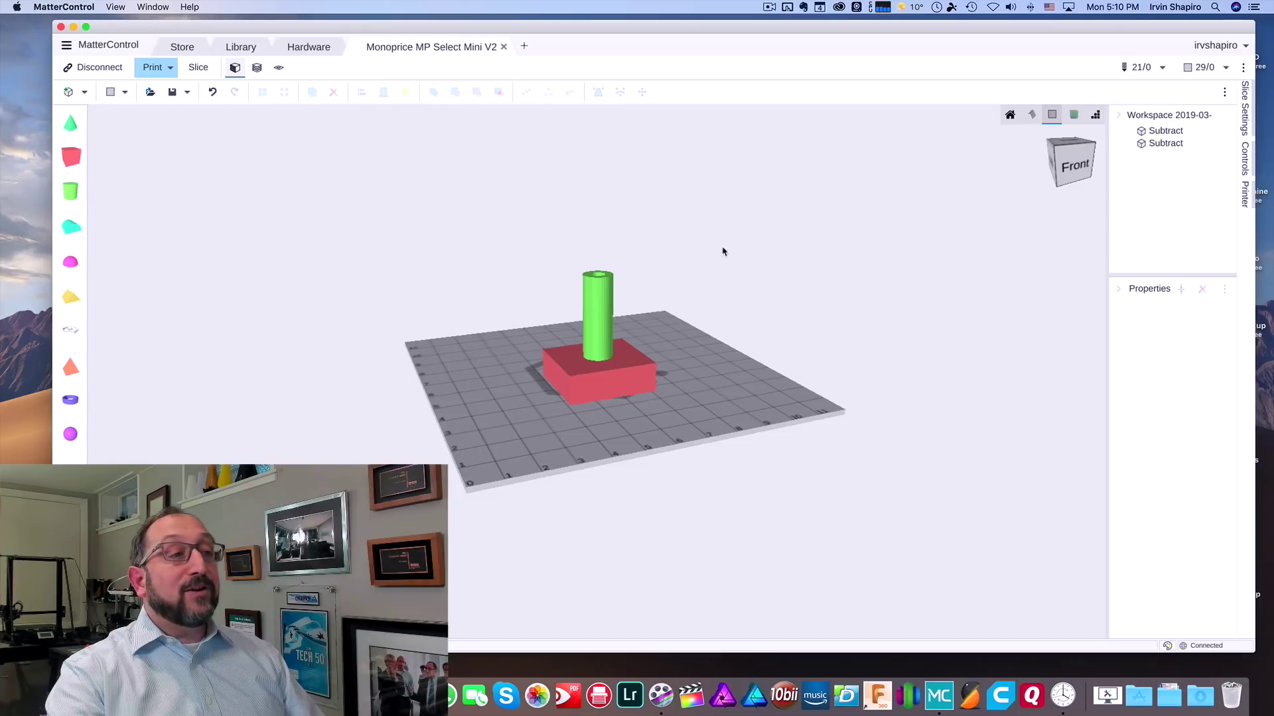
click(1165, 131)
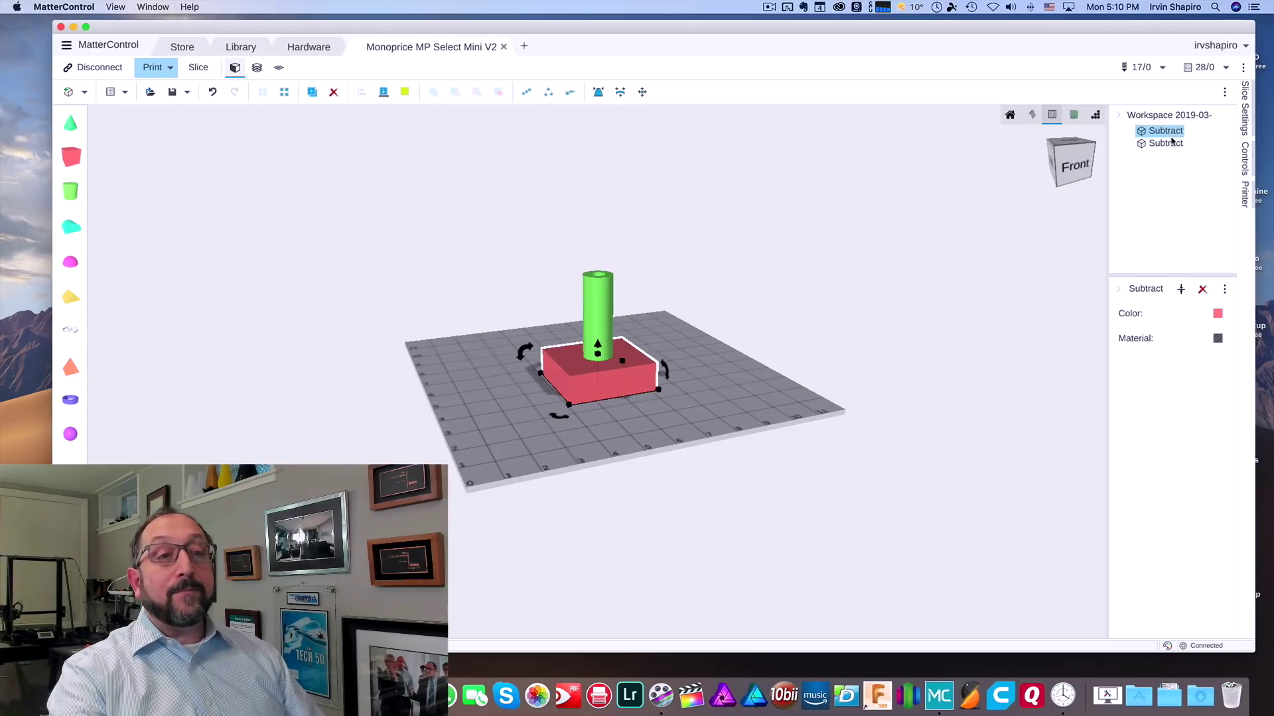
click(1165, 143)
click(1165, 131)
click(830, 276)
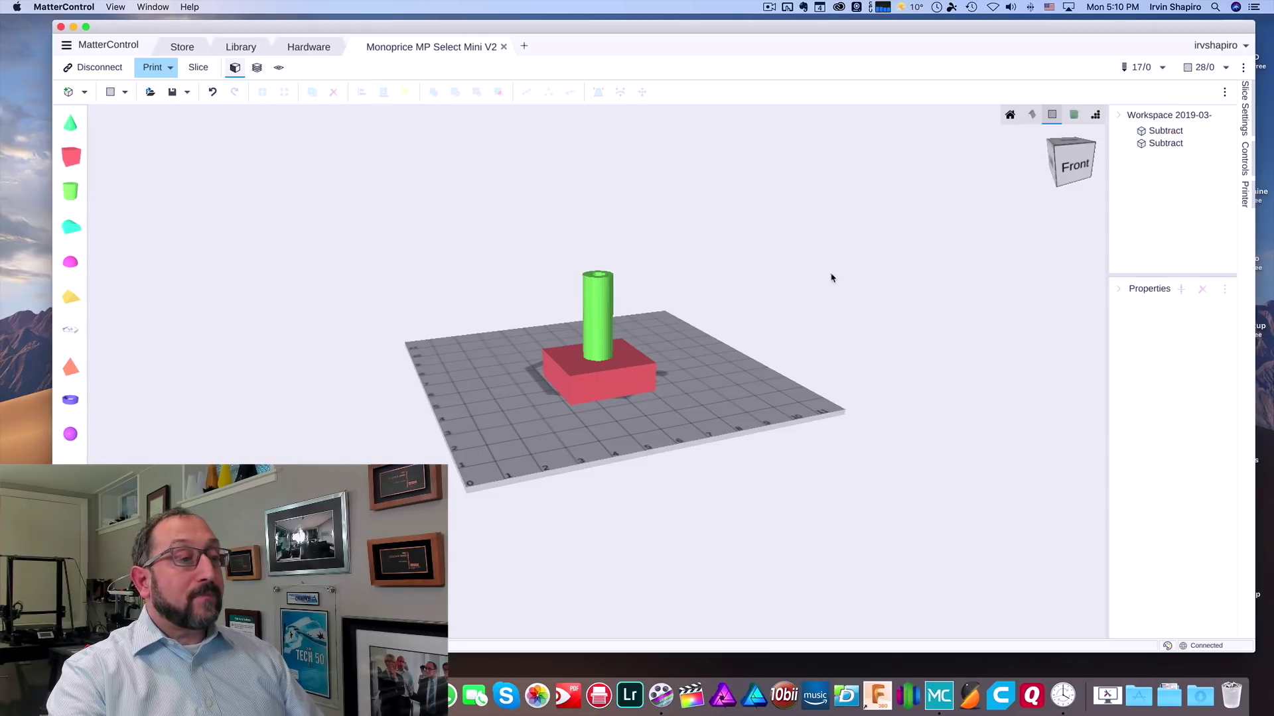
mouse_move(832, 277)
right_down()
mouse_move(798, 296)
mouse_move(836, 270)
mouse_move(834, 293)
right_up()
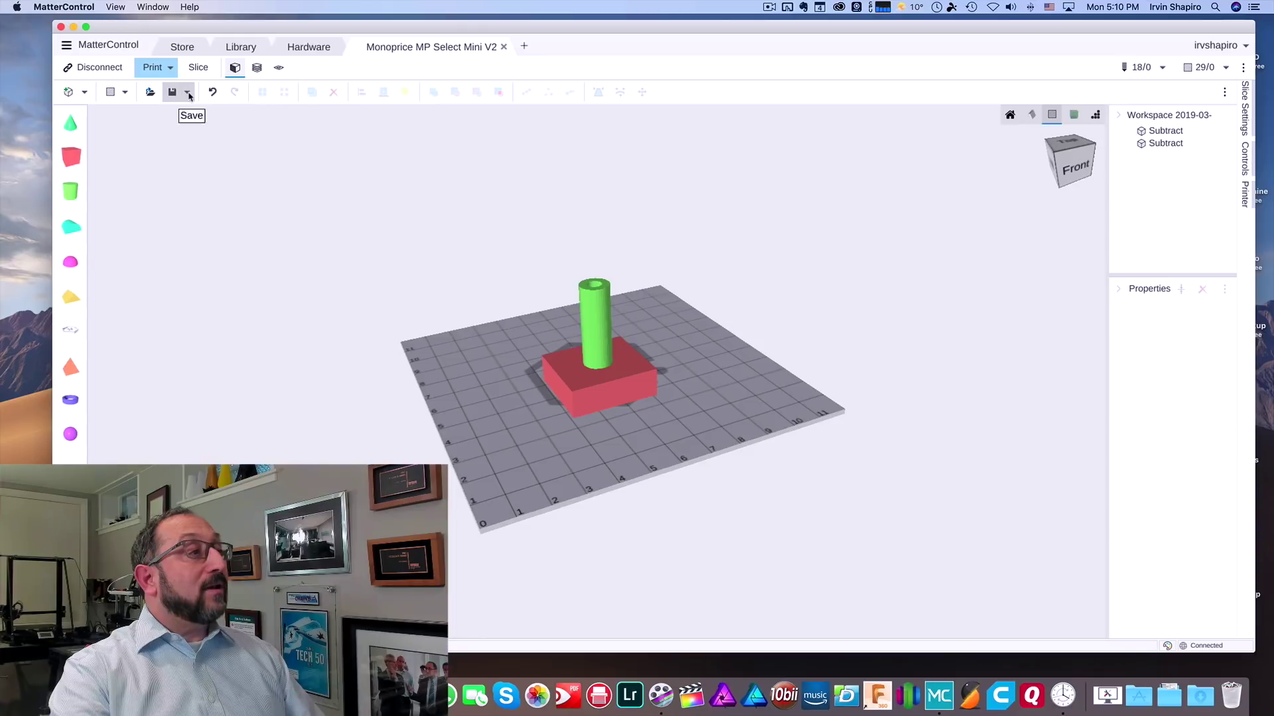
- Browse the save destinations for a new design as far as the Cloud Library and leave without saving
click(187, 96)
click(199, 114)
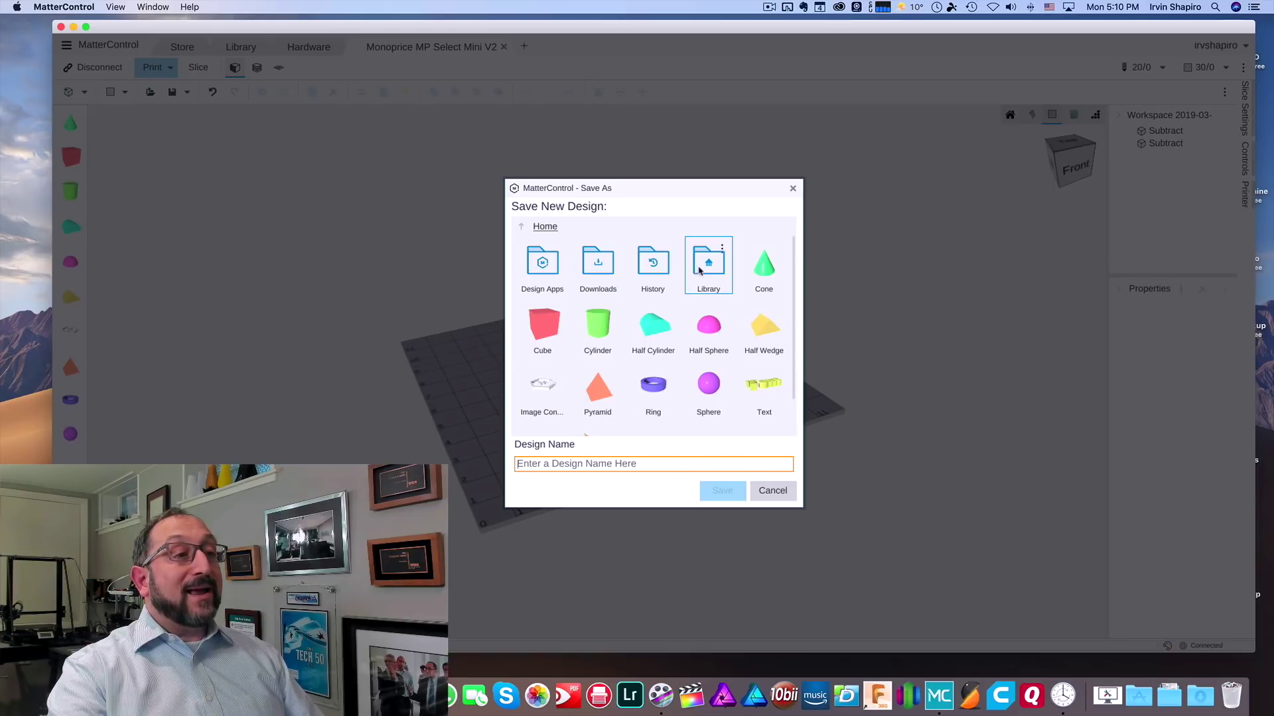
double_click(710, 266)
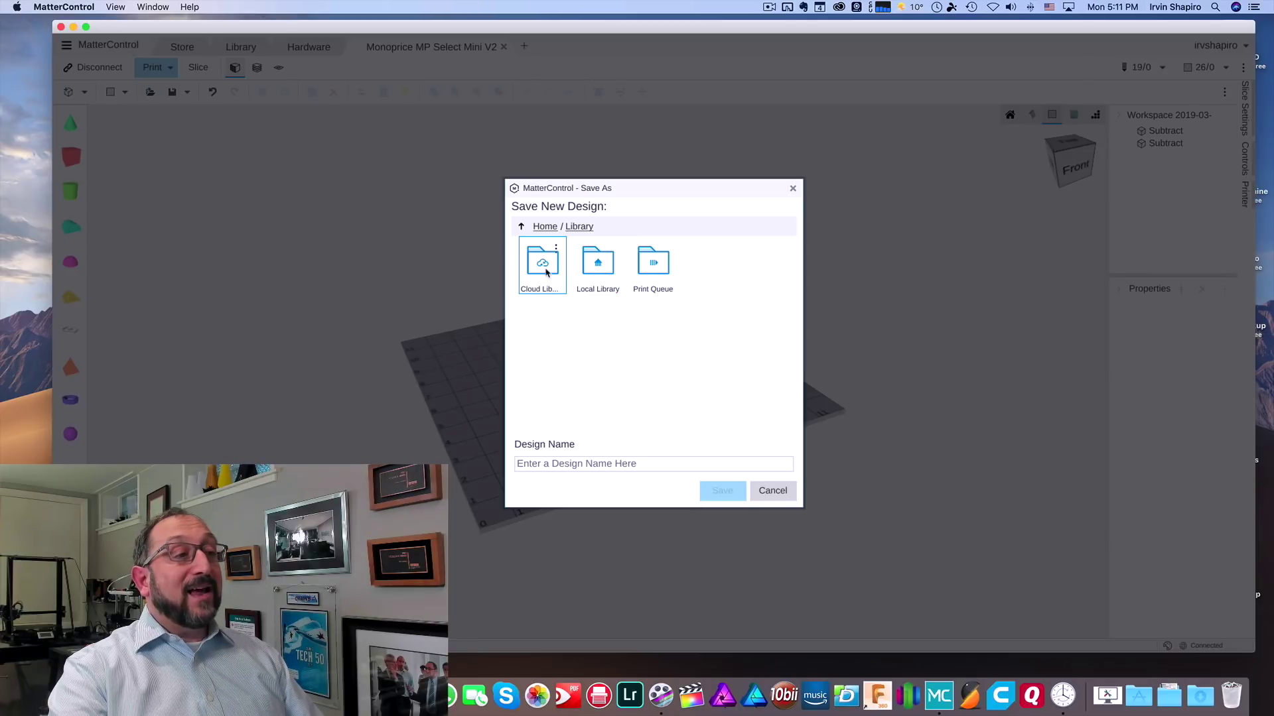
double_click(547, 273)
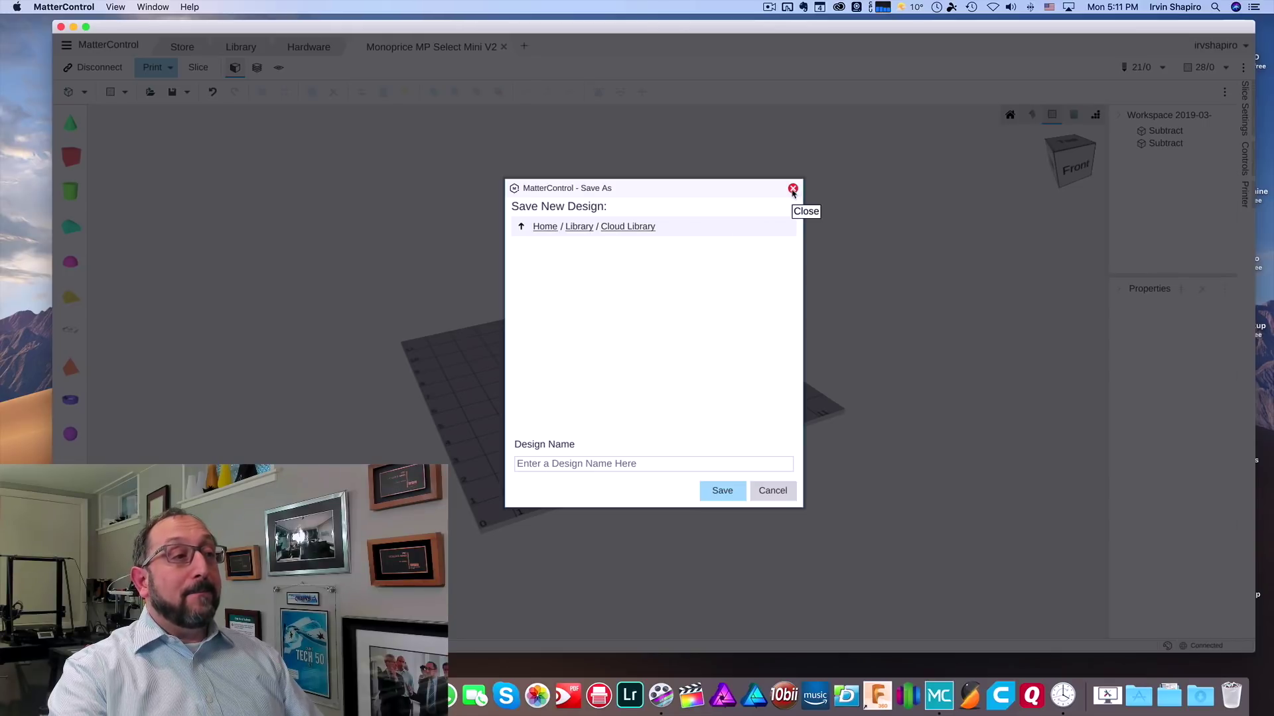
click(793, 190)
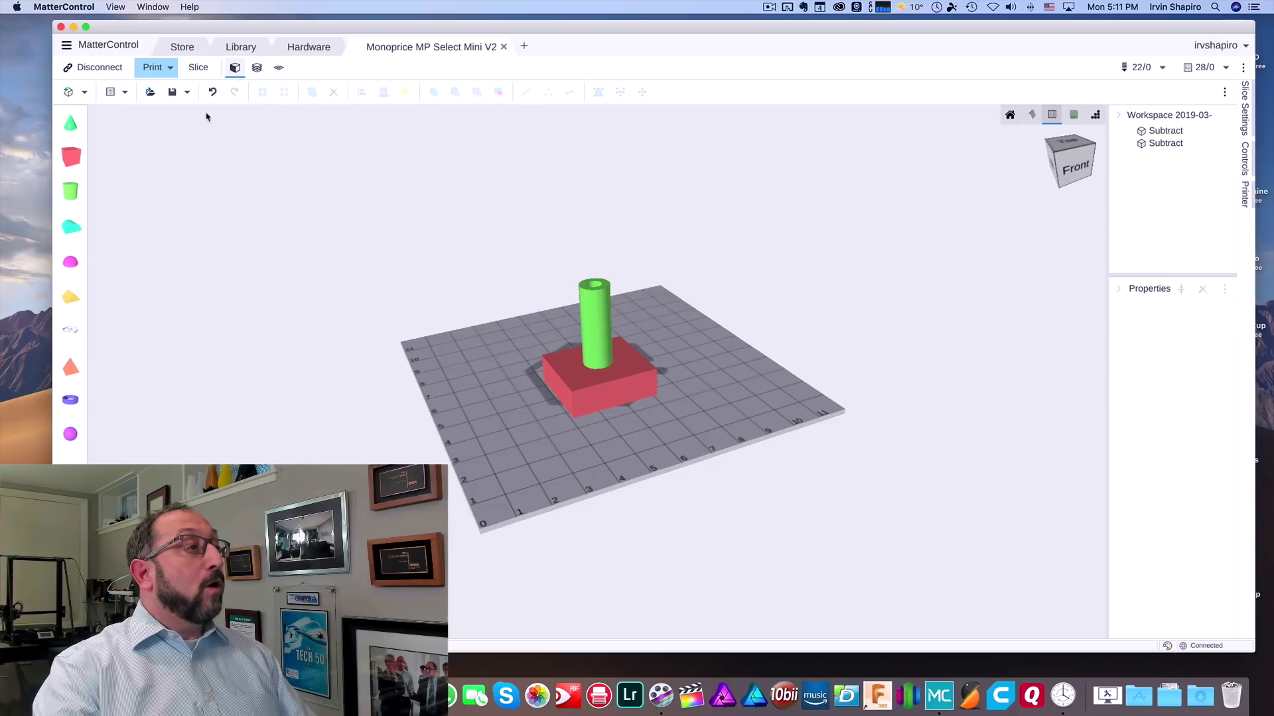
- Slice the hollow post model, start printing it with the current print options, and return to the 3D model view
click(199, 67)
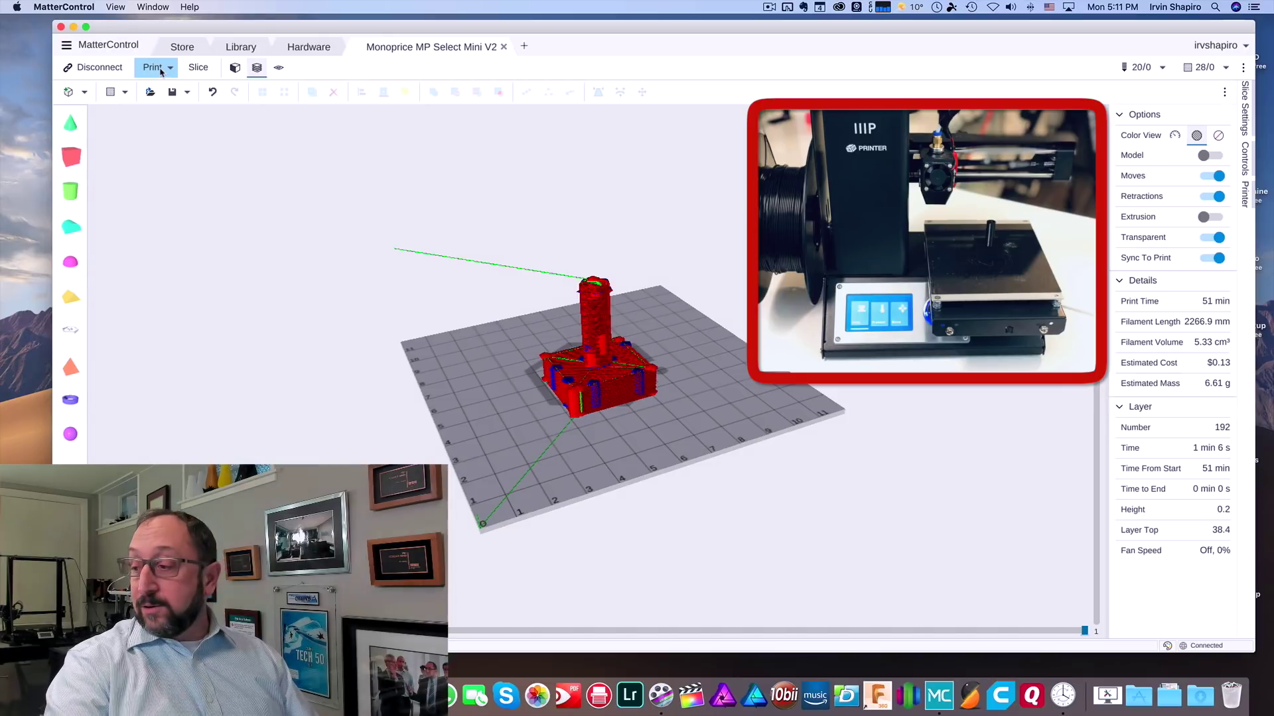
click(161, 69)
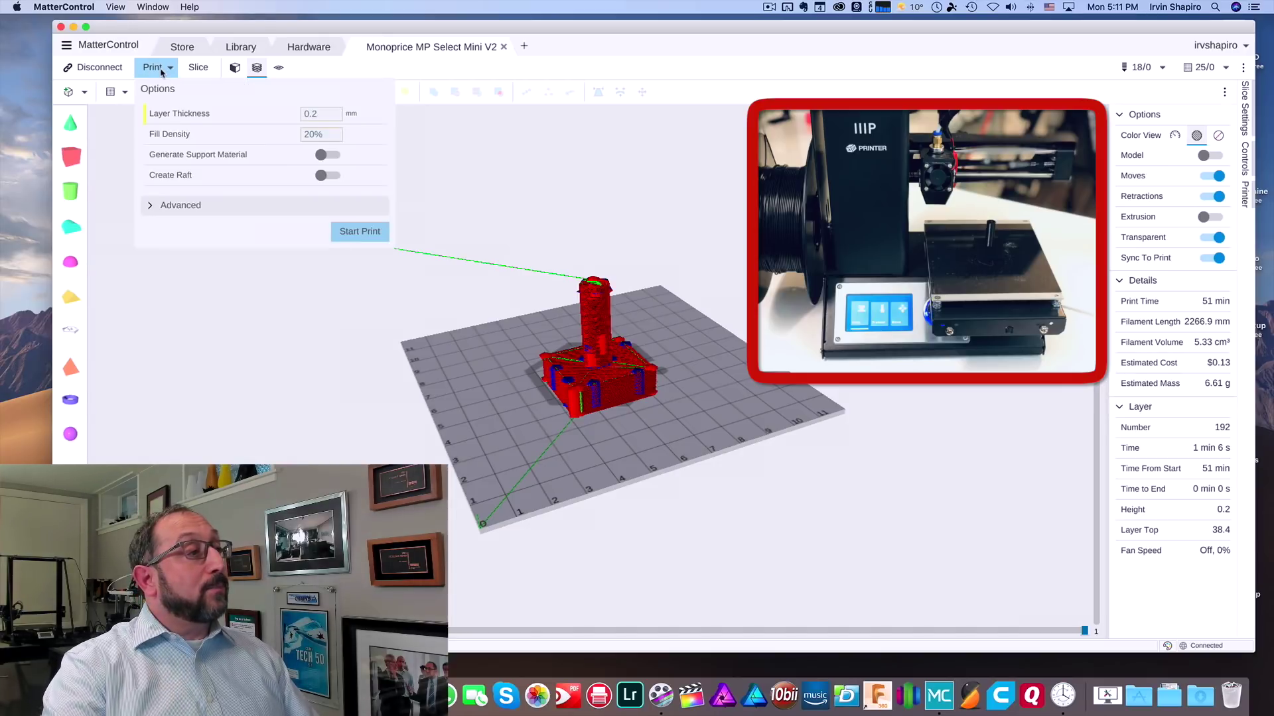
click(360, 232)
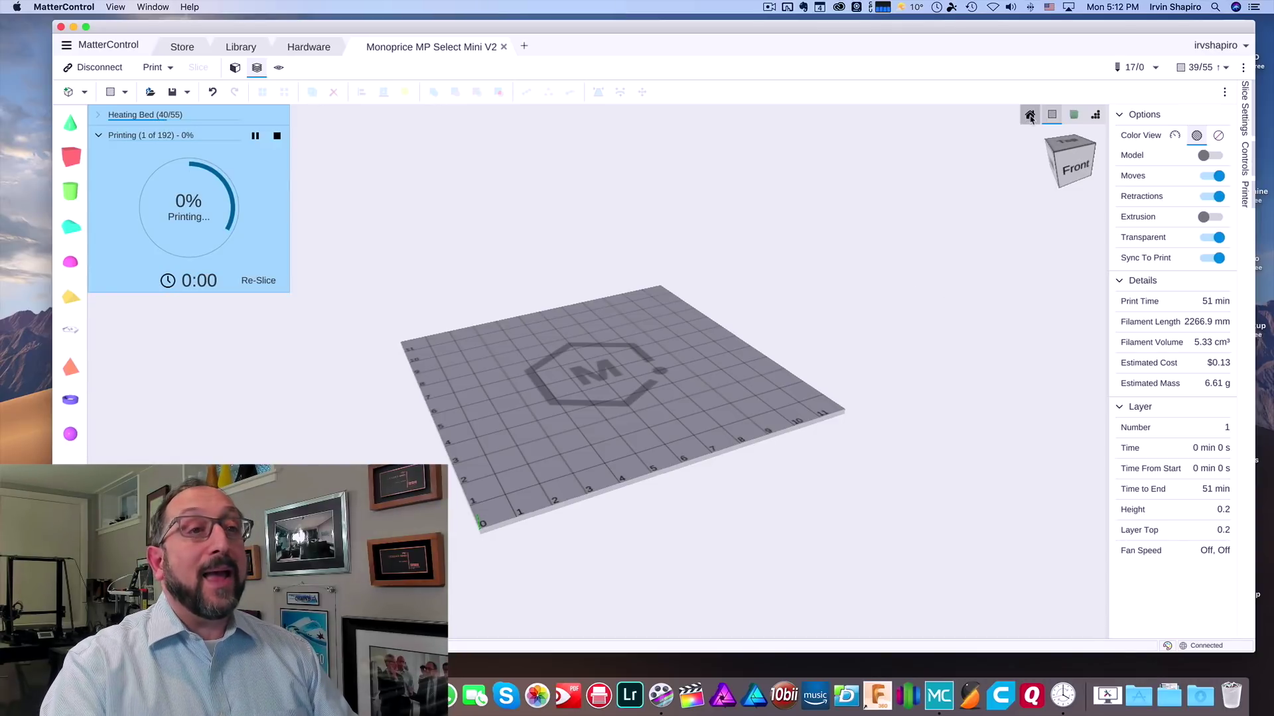
click(235, 67)
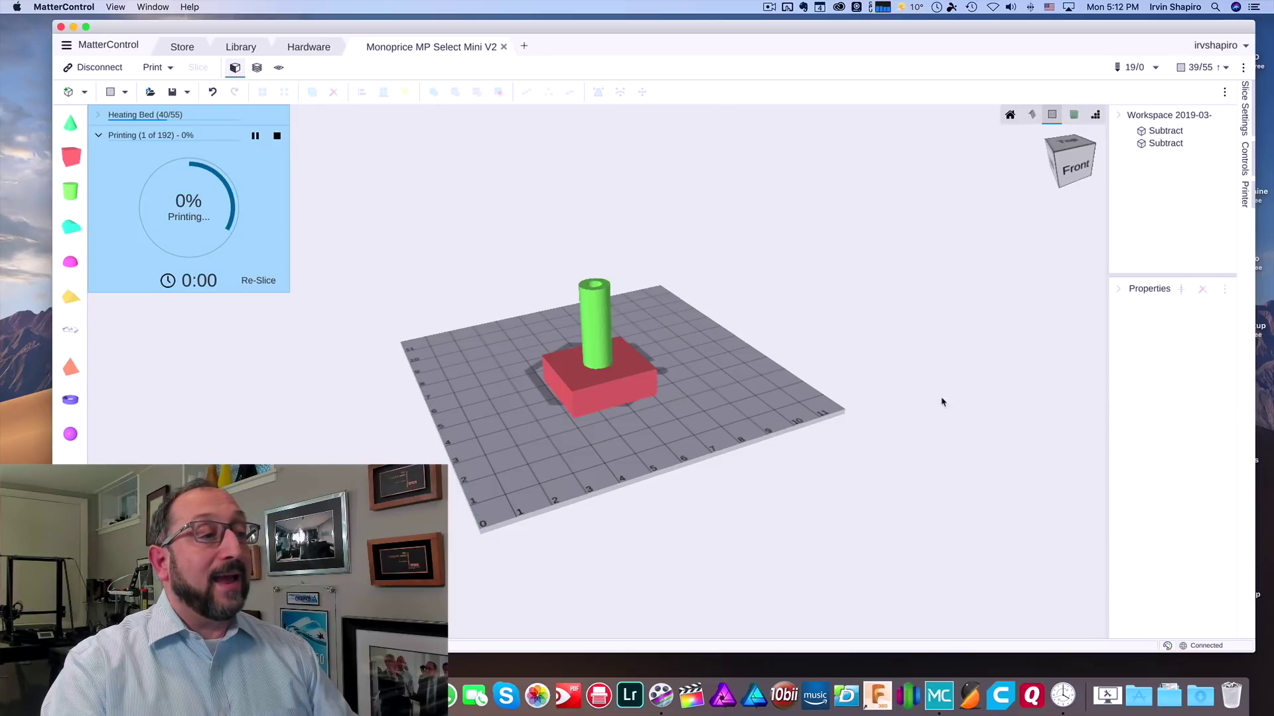